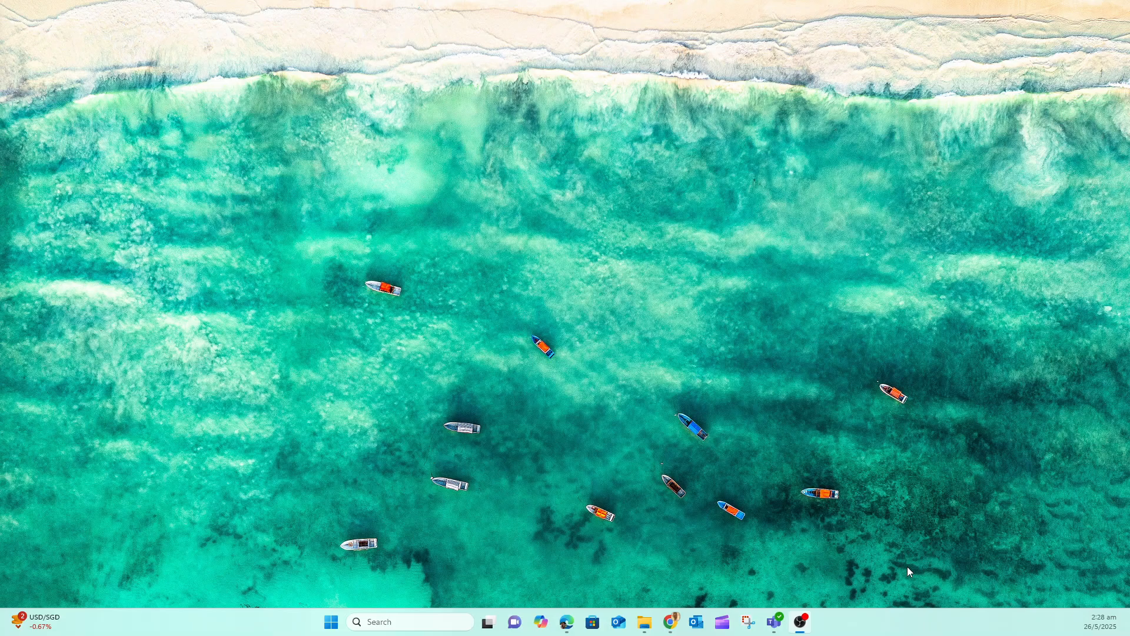
Switch to the Edge window with the Assignment 4 PDF, maximize it and enlarge the page for reading
{"action": "left_click", "coordinate": [564, 623]}
{"action": "left_click_drag", "start_coordinate": [0, 118], "coordinate": [456, 118]}
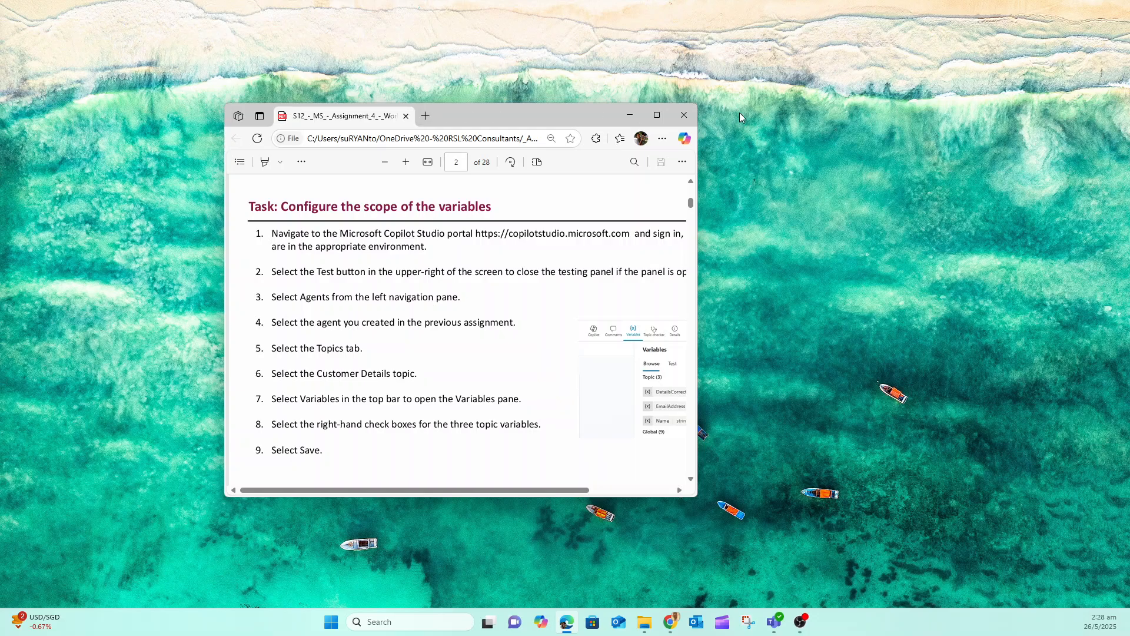
{"action": "left_click", "coordinate": [657, 115]}
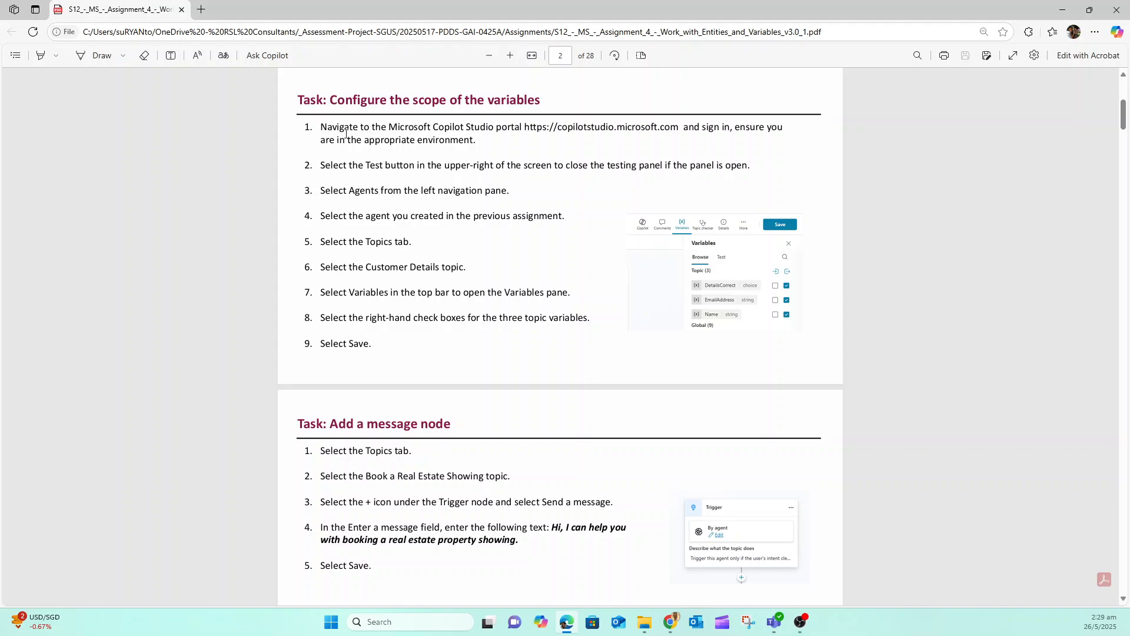
{"action": "left_click", "coordinate": [509, 56]}
{"action": "left_click", "coordinate": [510, 56]}
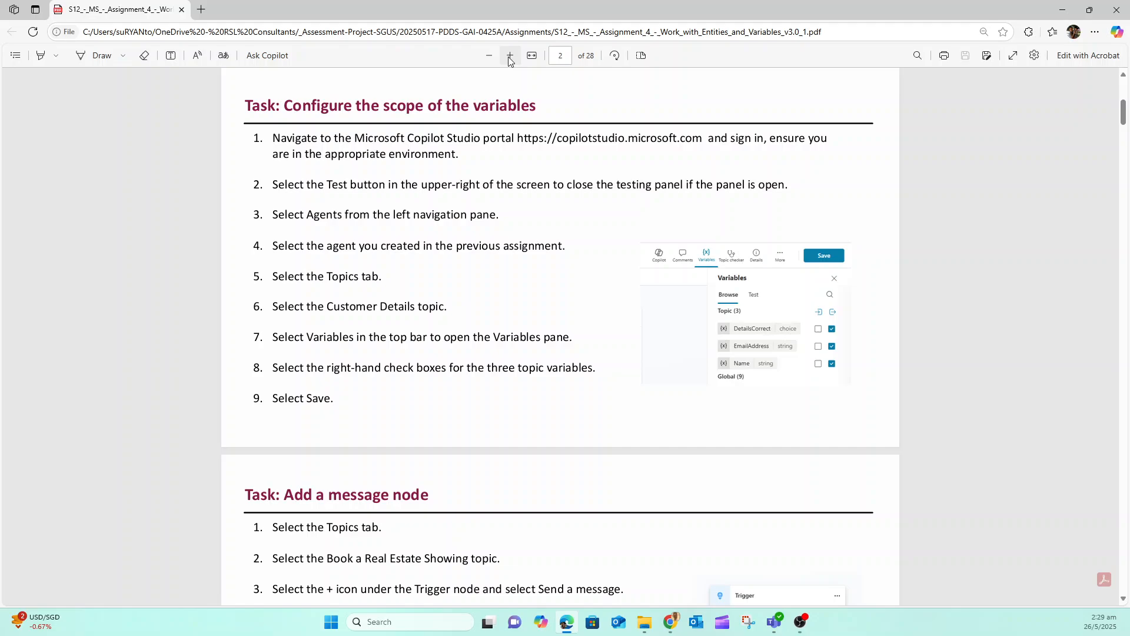
{"action": "left_click", "coordinate": [510, 56]}
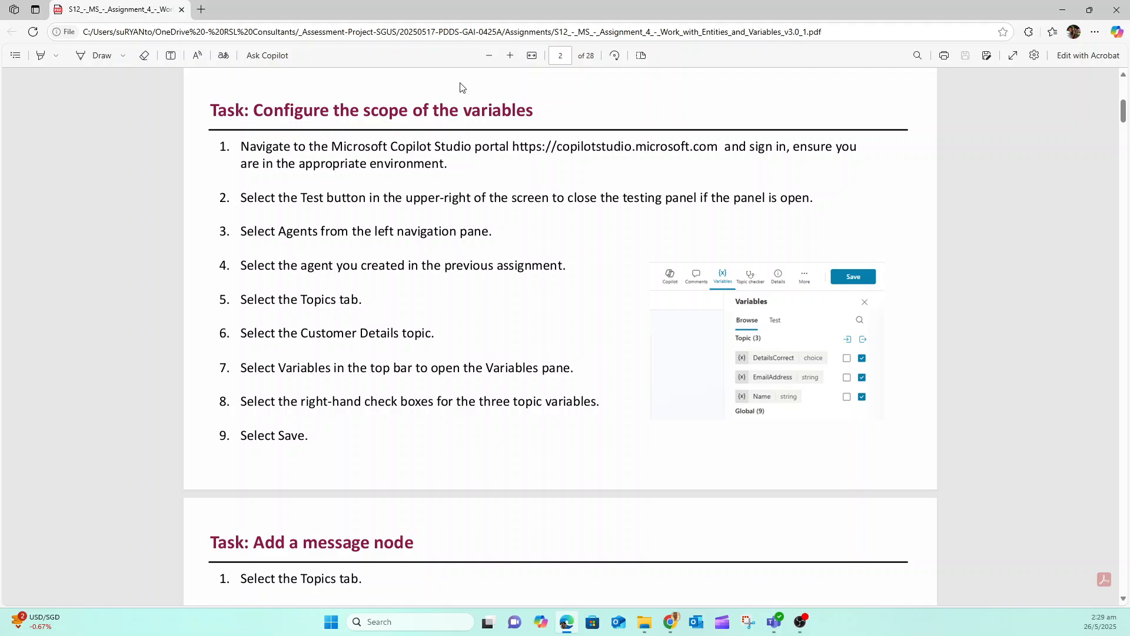
{"action": "left_click", "coordinate": [574, 152]}
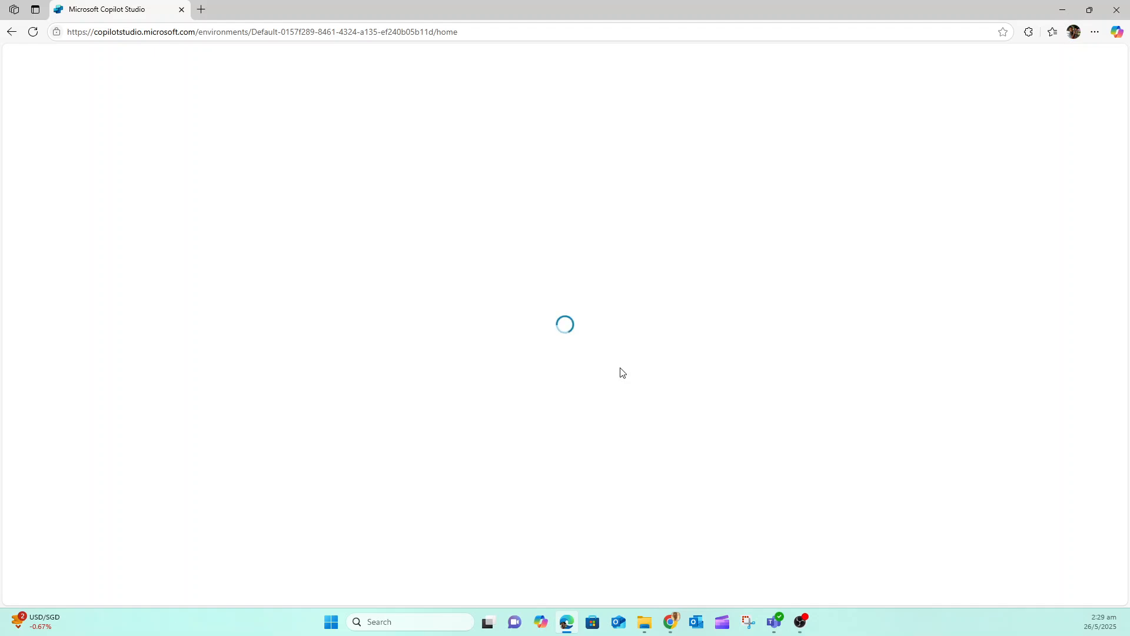
{"action": "left_click", "coordinate": [568, 629]}
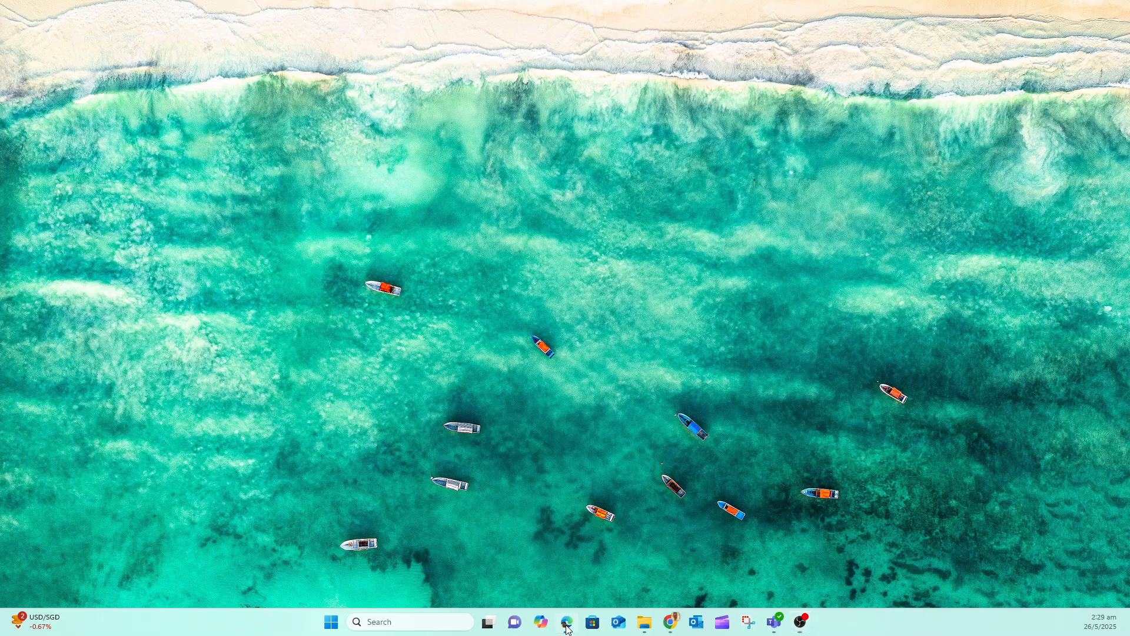
{"action": "left_click", "coordinate": [569, 629]}
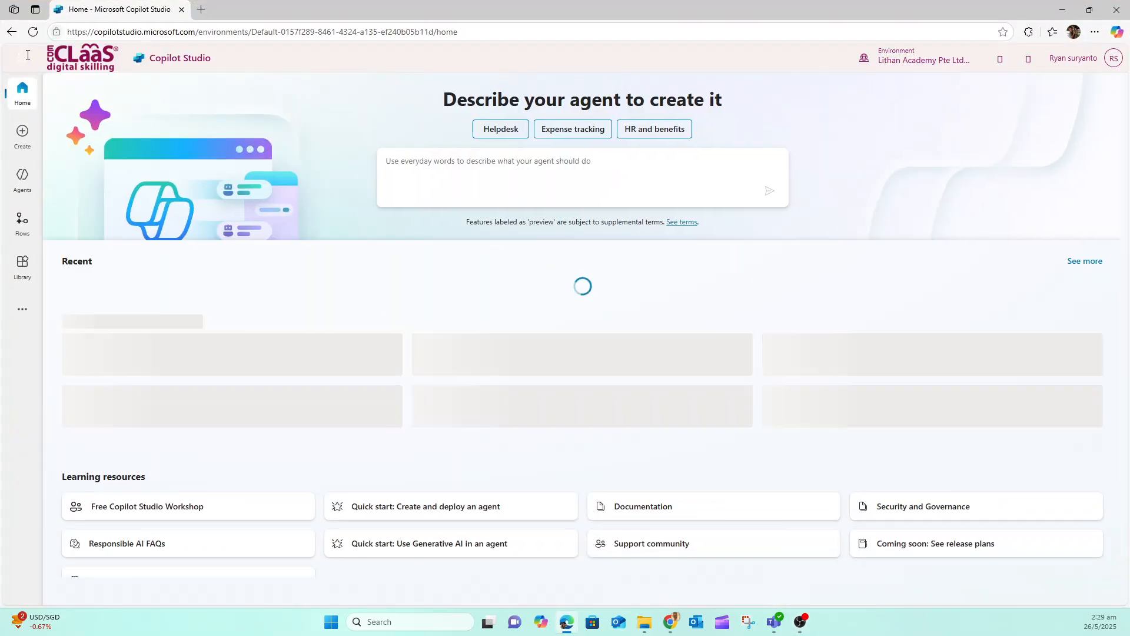
{"action": "left_click", "coordinate": [10, 32]}
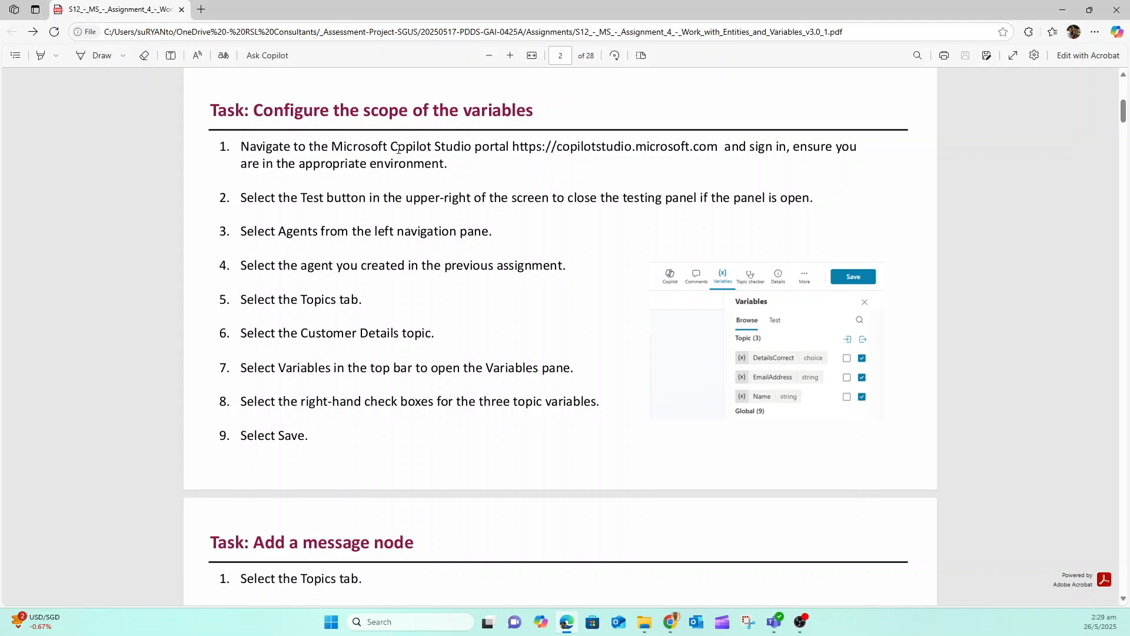
Open the copilotstudio.microsoft.com link from the first instruction of the assignment in a new browser tab
{"action": "right_click", "coordinate": [607, 147]}
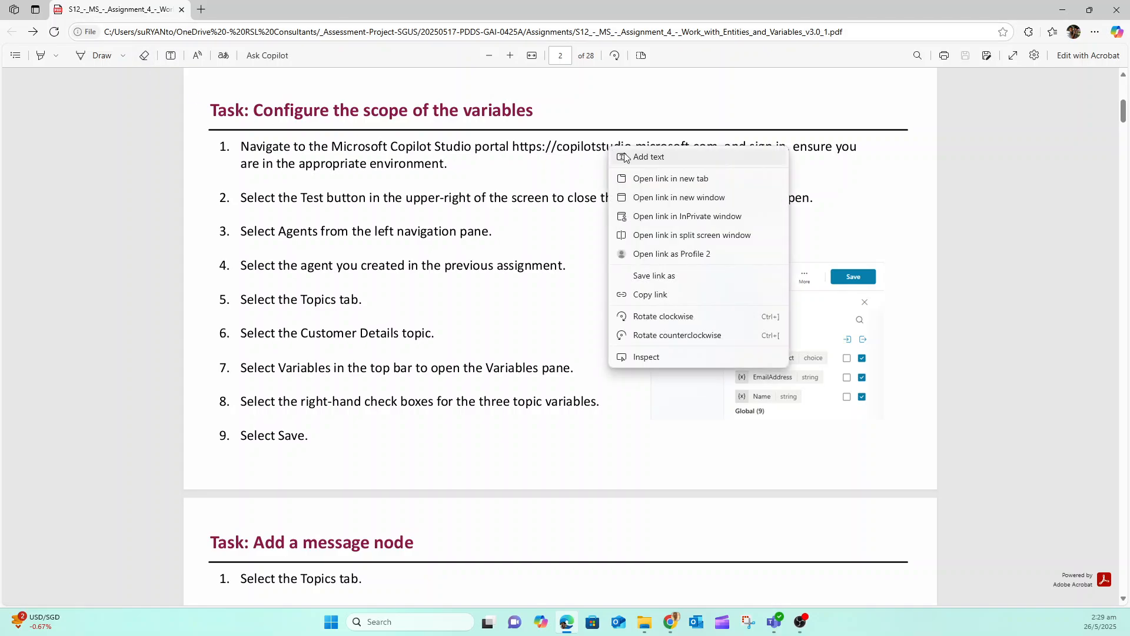
{"action": "left_click", "coordinate": [648, 180]}
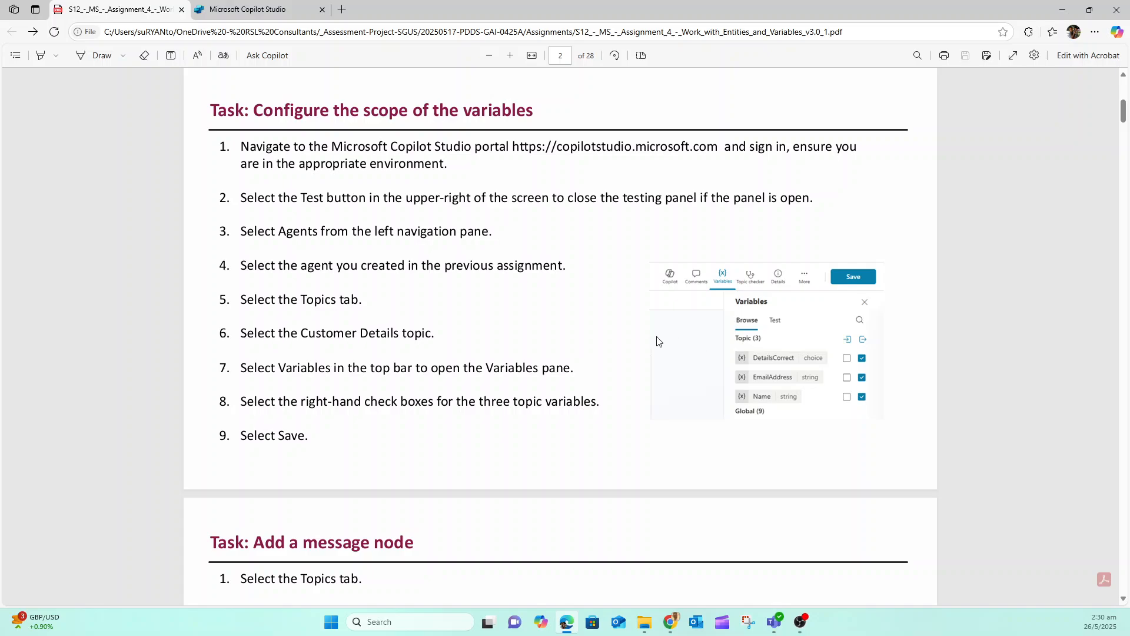
Review the assignment's tasks from adding a message node through the demo website, and return to the variable scope task on page 2
{"action": "scroll", "coordinate": [476, 290], "scroll_direction": "down", "scroll_amount": 5}
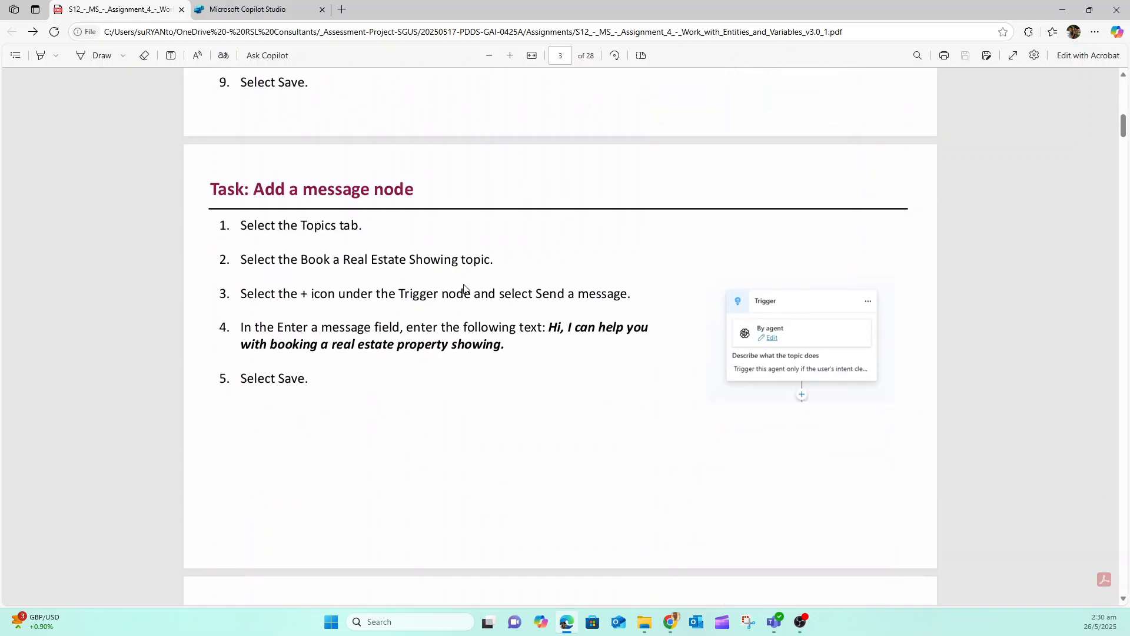
{"action": "scroll", "coordinate": [433, 251], "scroll_direction": "down", "scroll_amount": 5}
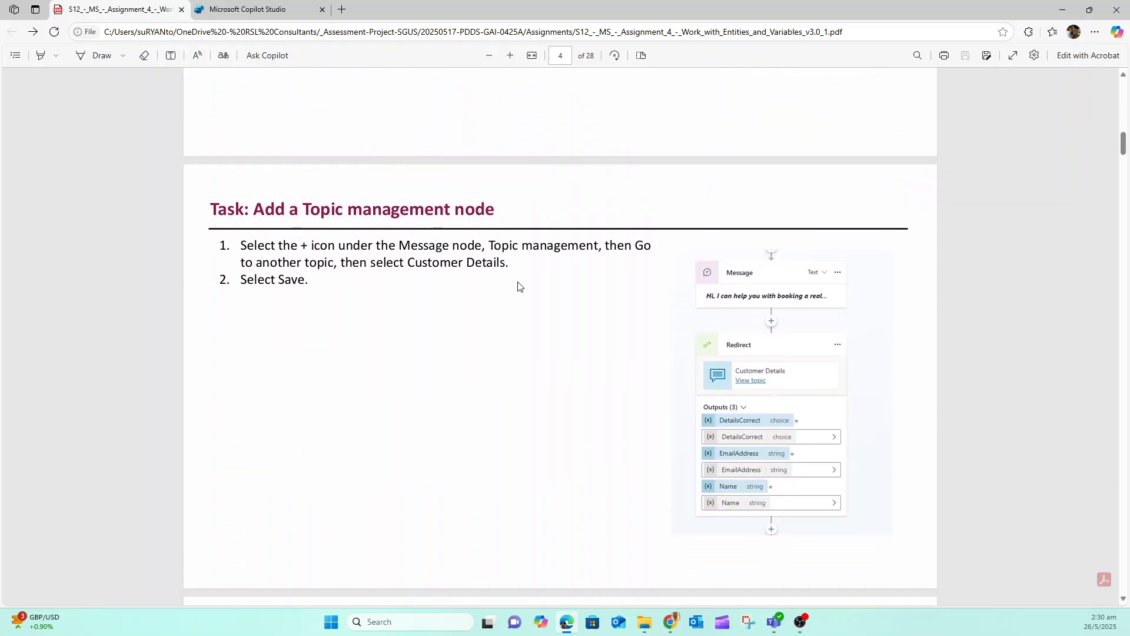
{"action": "scroll", "coordinate": [596, 375], "scroll_direction": "down", "scroll_amount": 5}
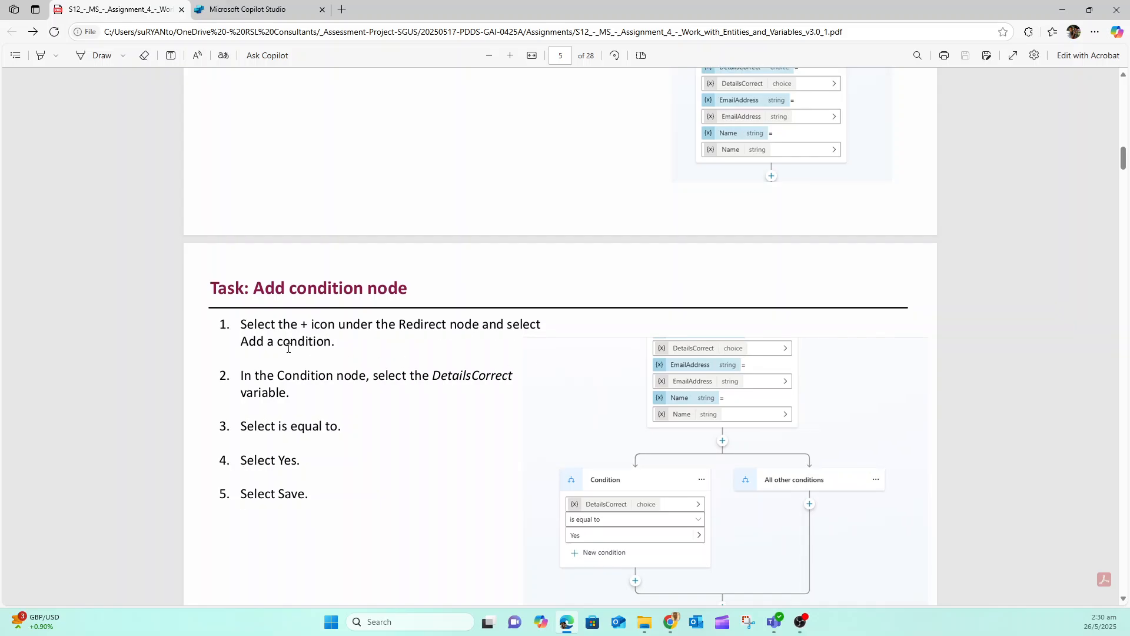
{"action": "scroll", "coordinate": [395, 332], "scroll_direction": "down", "scroll_amount": 7}
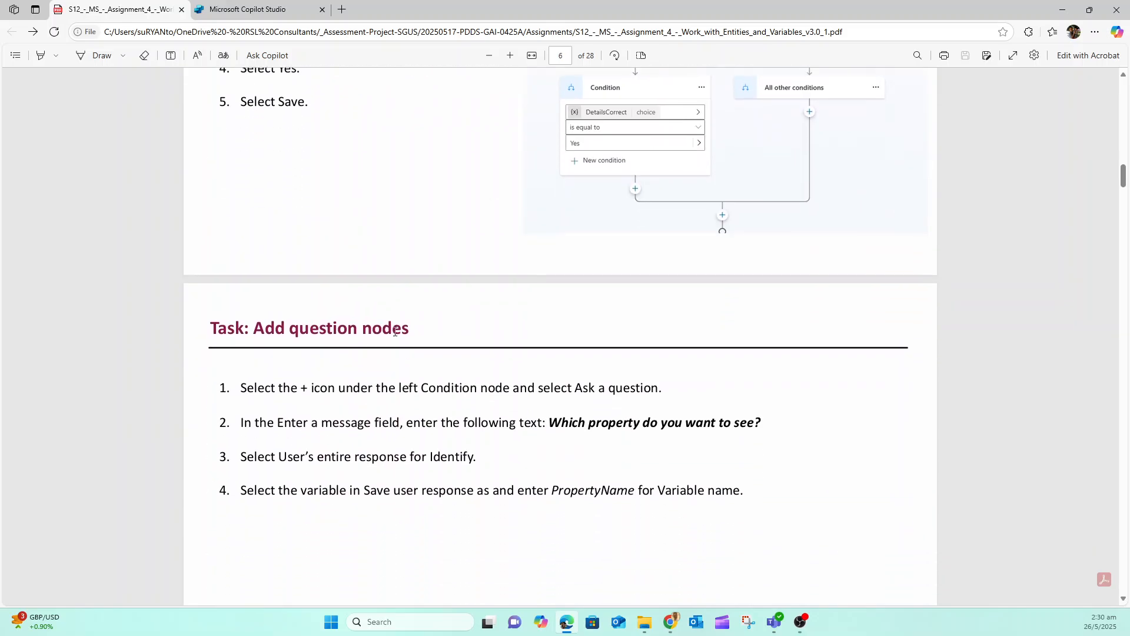
{"action": "scroll", "coordinate": [403, 315], "scroll_direction": "down", "scroll_amount": 10}
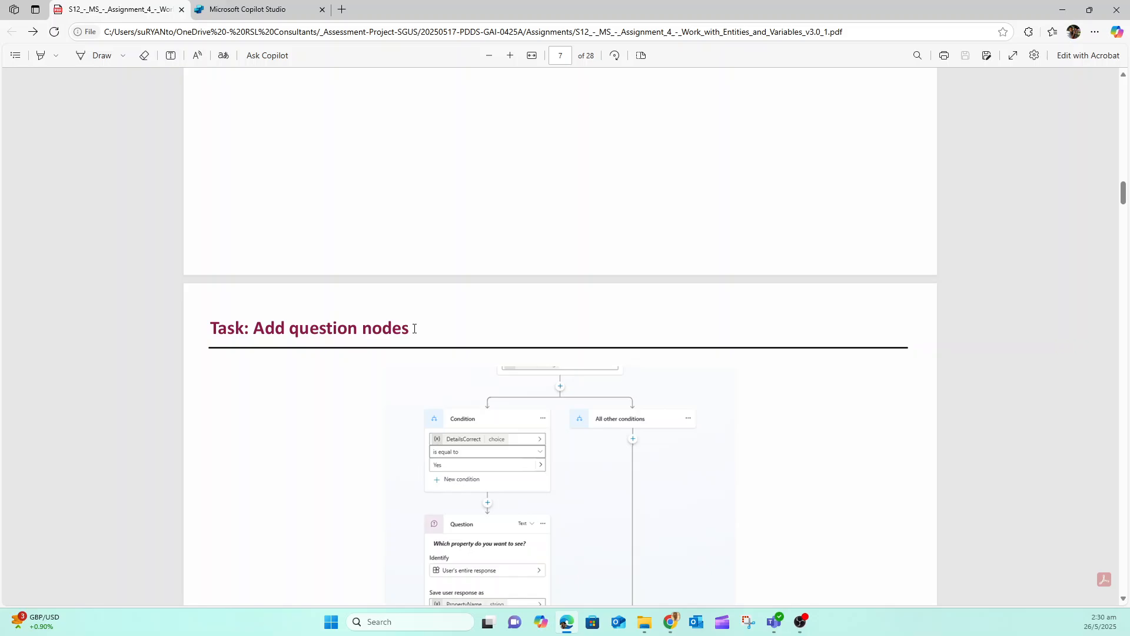
{"action": "scroll", "coordinate": [414, 328], "scroll_direction": "down", "scroll_amount": 10}
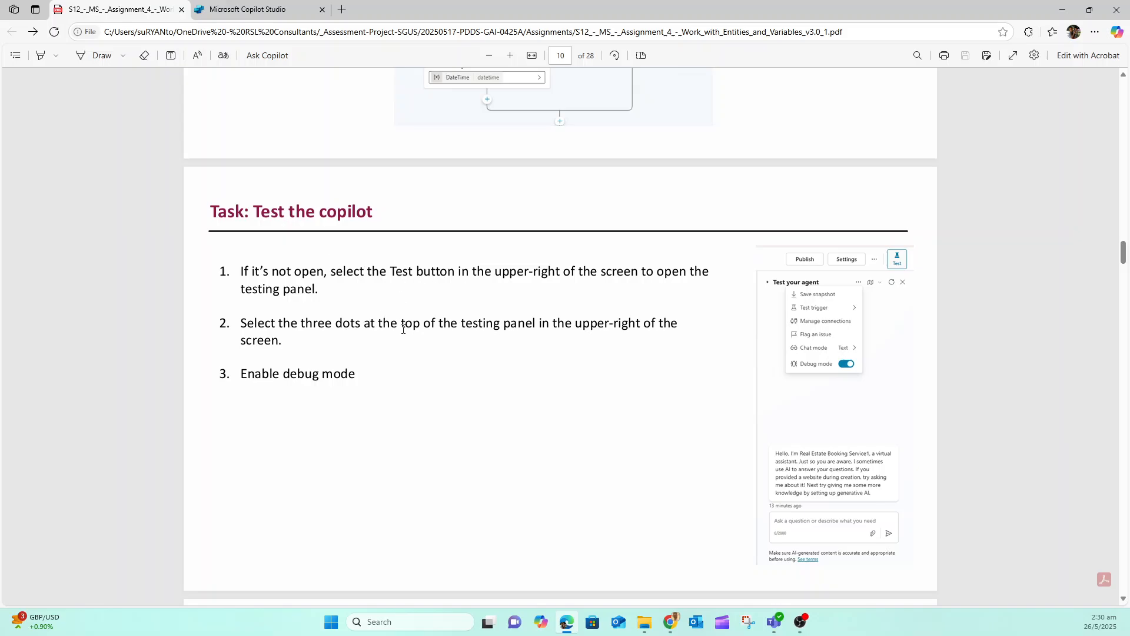
{"action": "scroll", "coordinate": [558, 386], "scroll_direction": "down", "scroll_amount": 6}
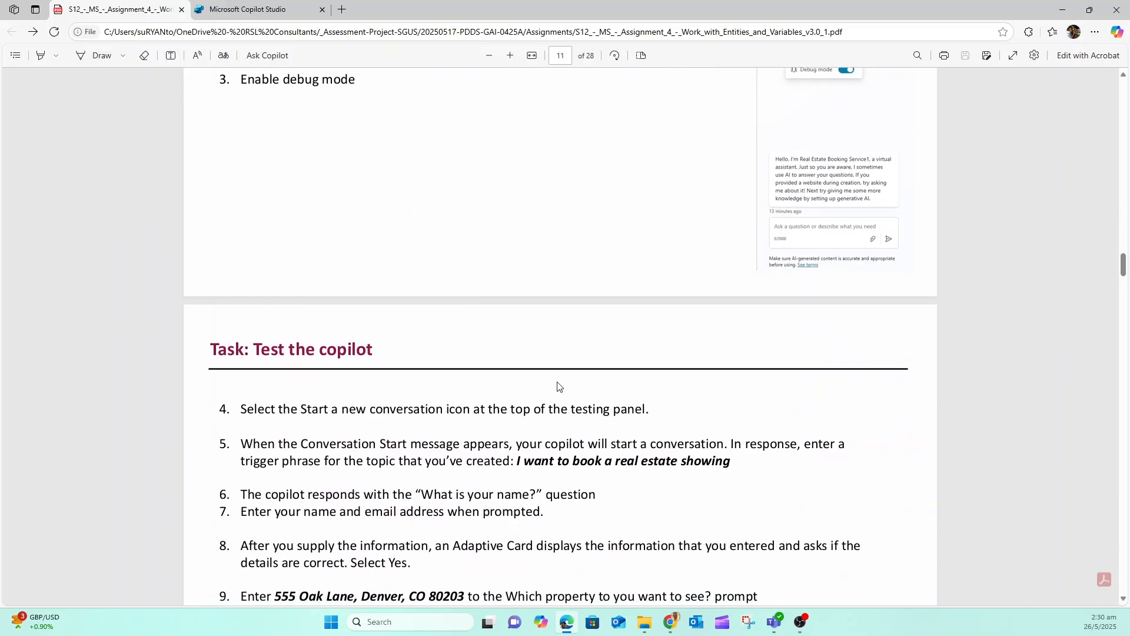
{"action": "scroll", "coordinate": [558, 386], "scroll_direction": "down", "scroll_amount": 8}
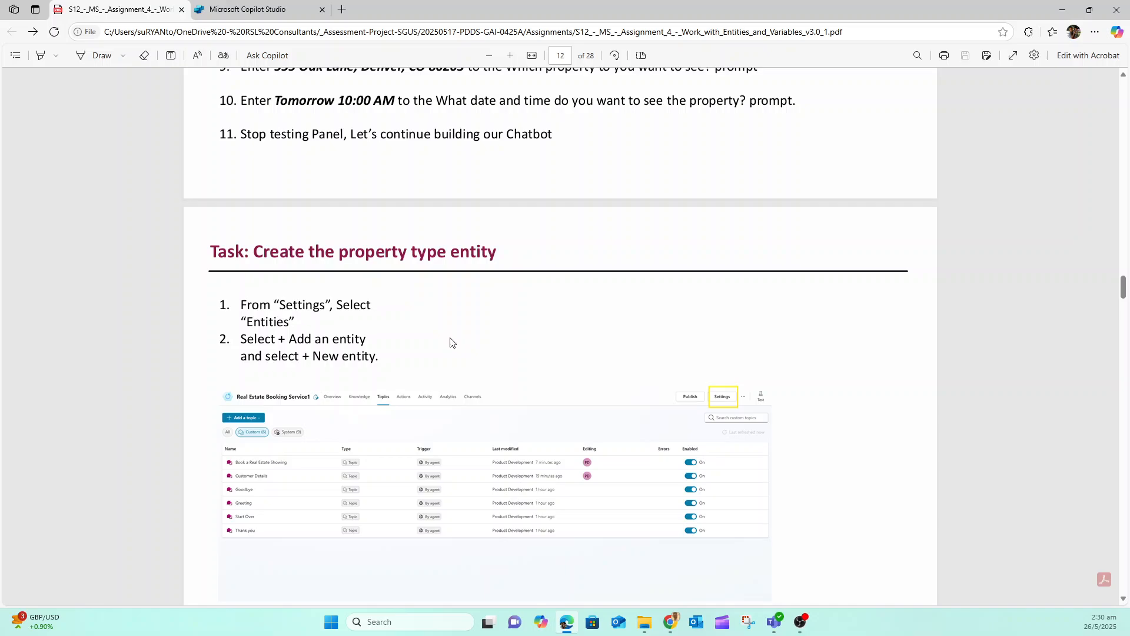
{"action": "scroll", "coordinate": [450, 343], "scroll_direction": "down", "scroll_amount": 20}
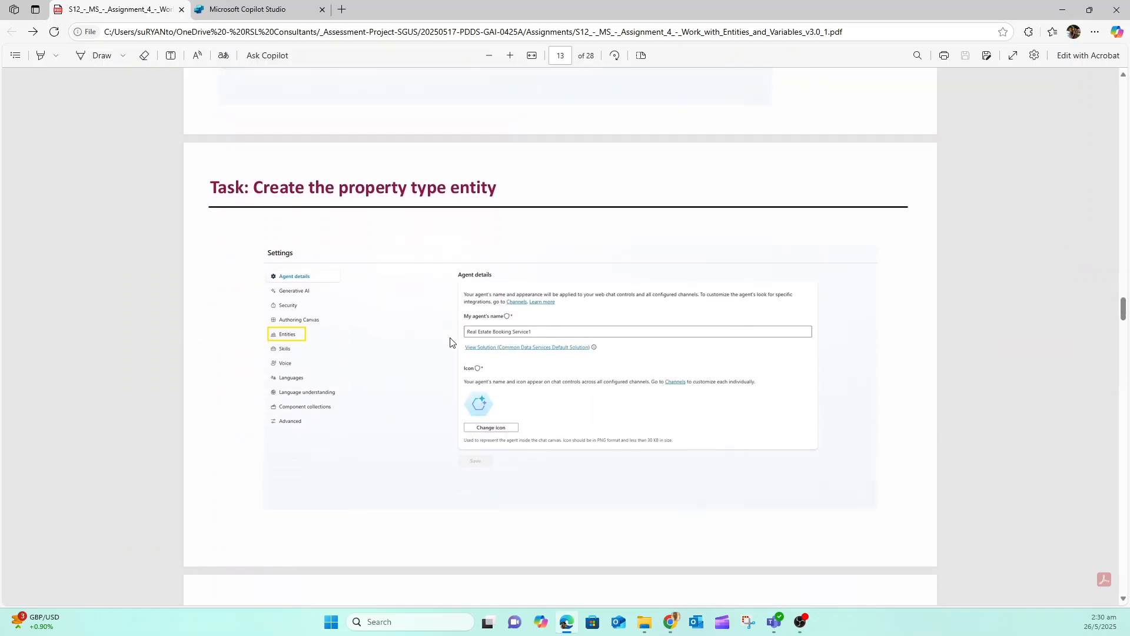
{"action": "scroll", "coordinate": [450, 343], "scroll_direction": "down", "scroll_amount": 10}
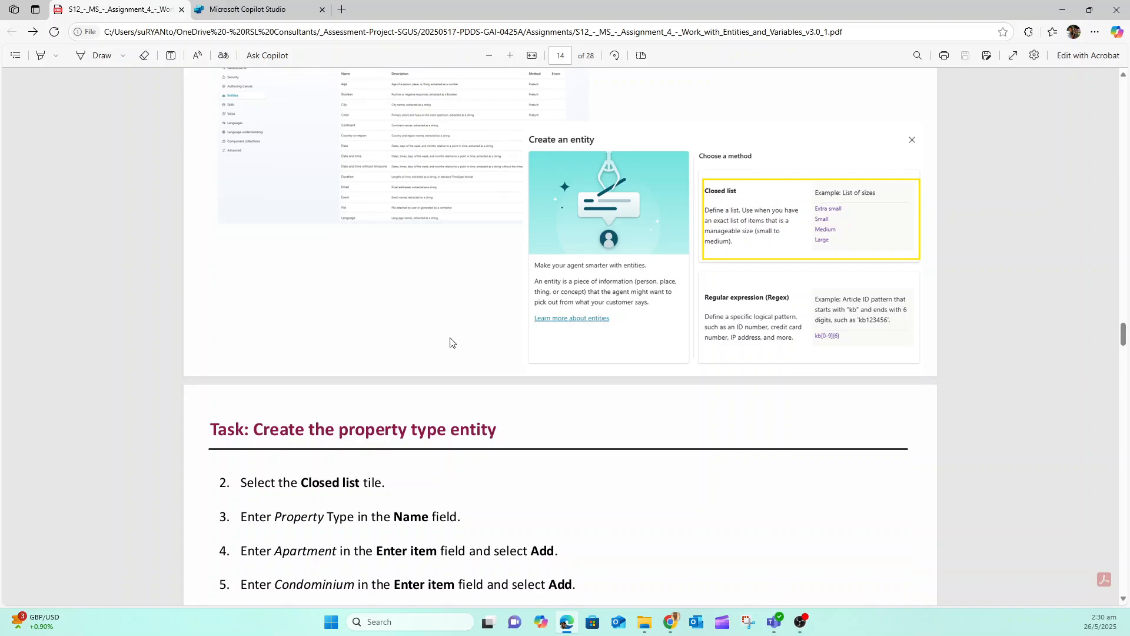
{"action": "scroll", "coordinate": [451, 343], "scroll_direction": "down", "scroll_amount": 10}
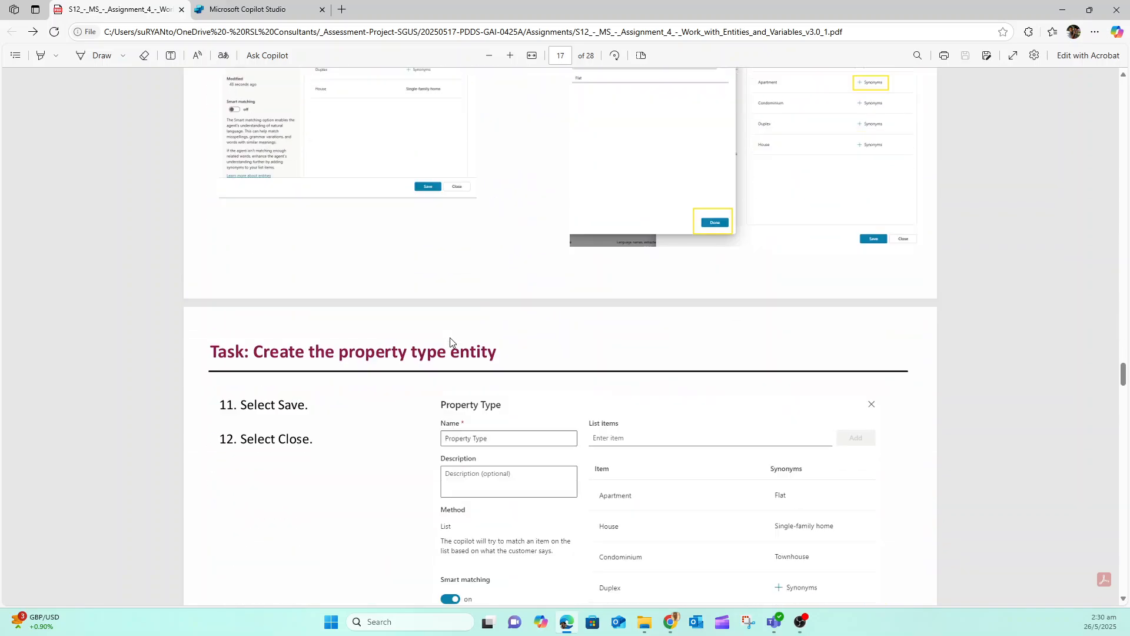
{"action": "scroll", "coordinate": [450, 342], "scroll_direction": "down", "scroll_amount": 9}
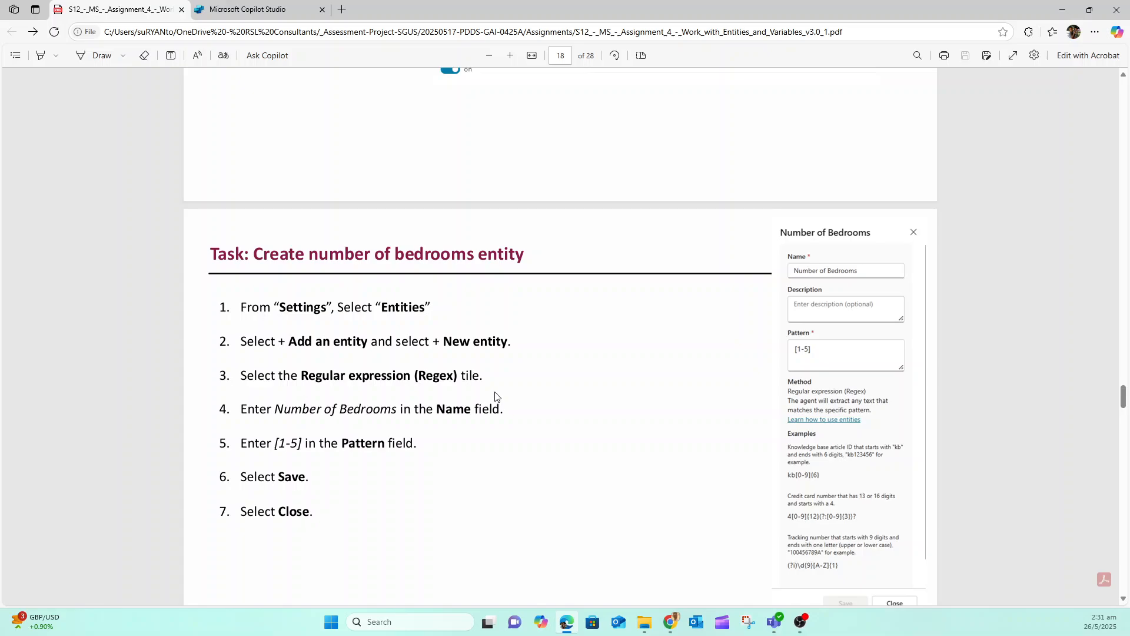
{"action": "scroll", "coordinate": [495, 396], "scroll_direction": "down", "scroll_amount": 4}
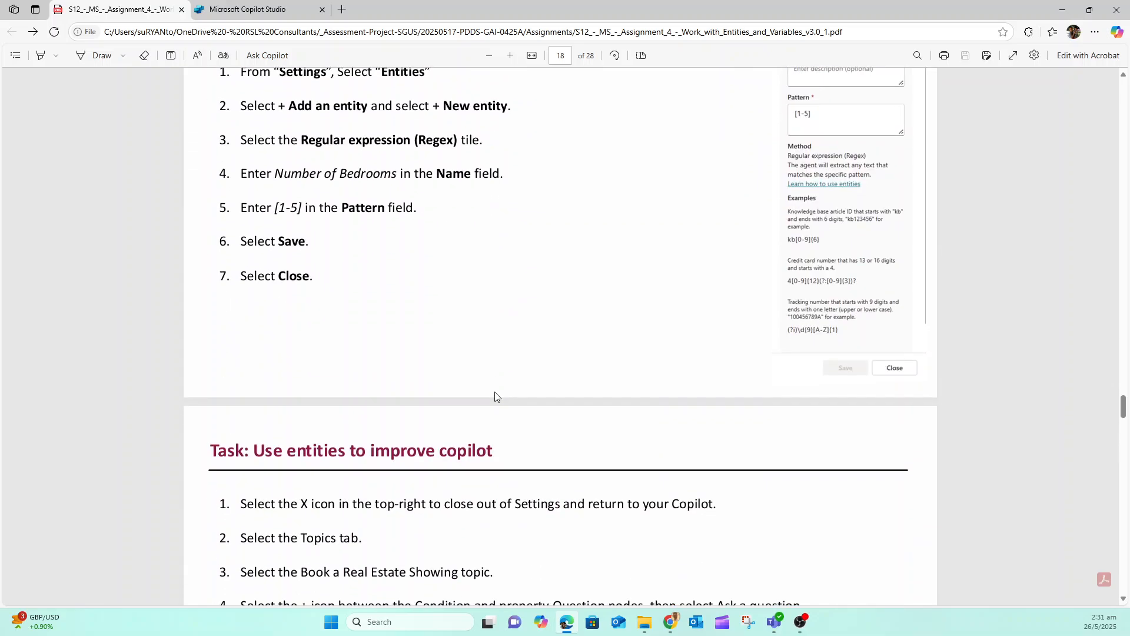
{"action": "scroll", "coordinate": [495, 396], "scroll_direction": "down", "scroll_amount": 4}
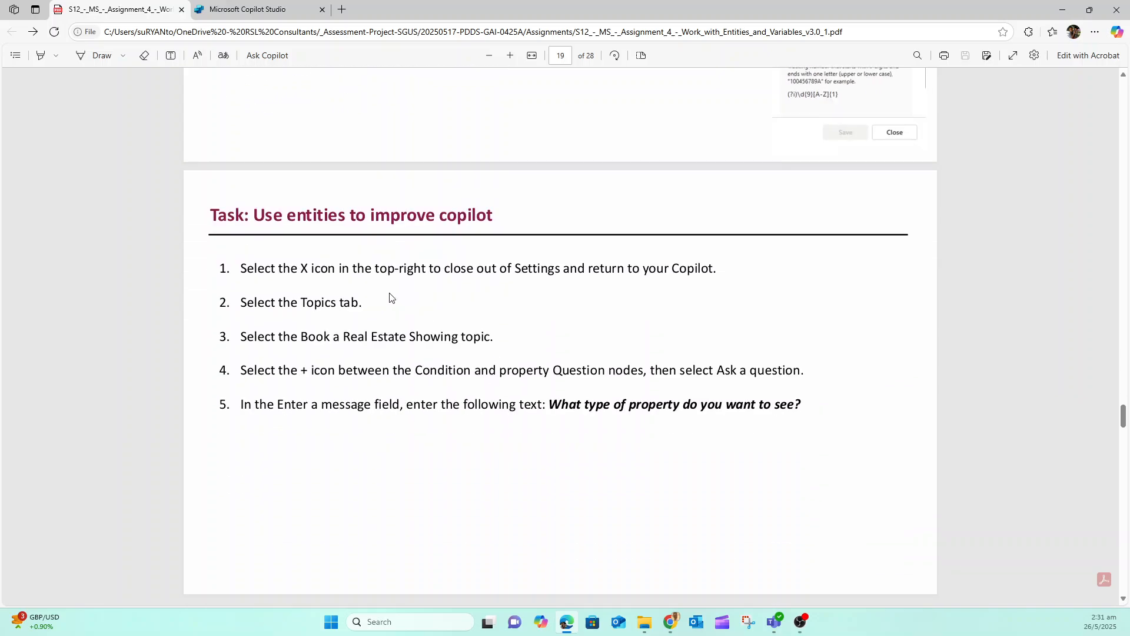
{"action": "scroll", "coordinate": [428, 318], "scroll_direction": "down", "scroll_amount": 13}
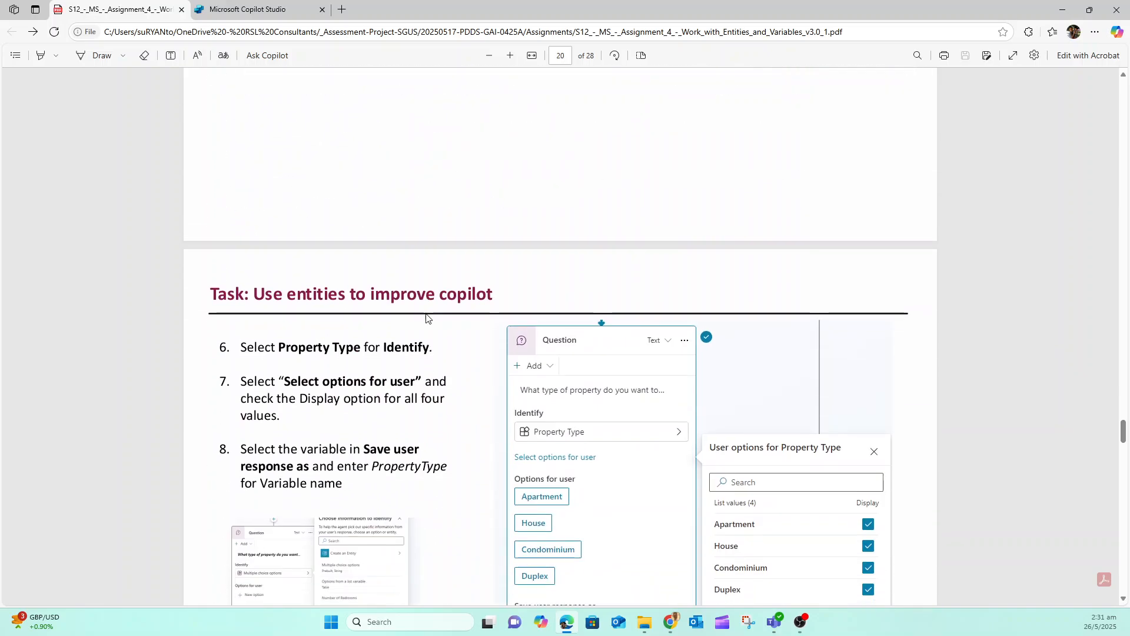
{"action": "scroll", "coordinate": [427, 318], "scroll_direction": "down", "scroll_amount": 20}
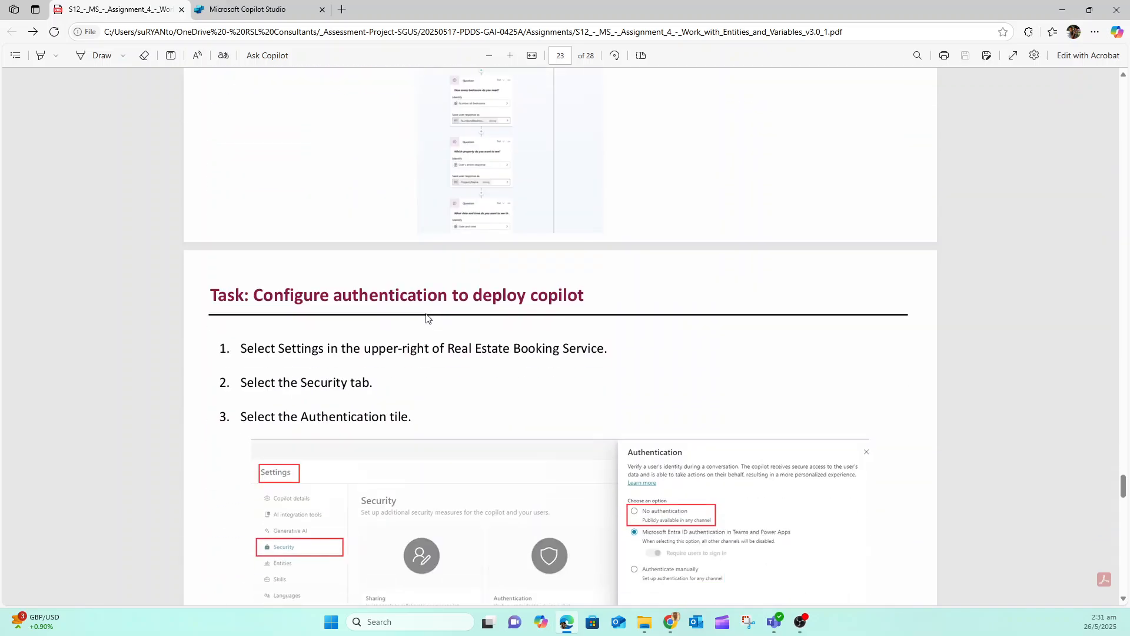
{"action": "scroll", "coordinate": [427, 319], "scroll_direction": "down", "scroll_amount": 5}
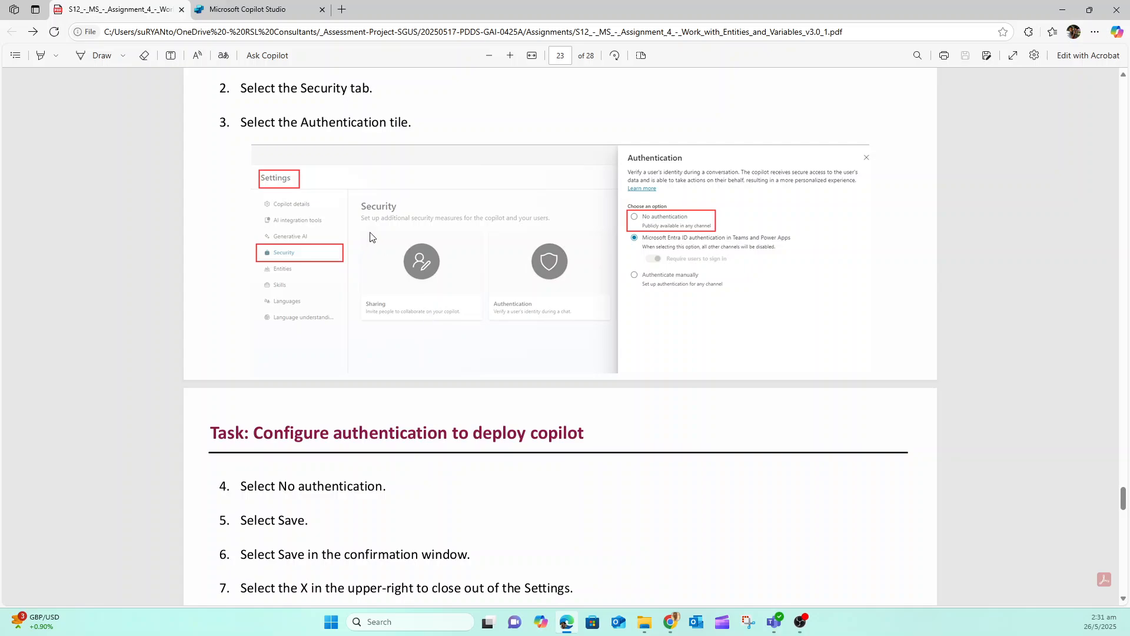
{"action": "scroll", "coordinate": [370, 238], "scroll_direction": "down", "scroll_amount": 4}
{"action": "scroll", "coordinate": [370, 235], "scroll_direction": "down", "scroll_amount": 16}
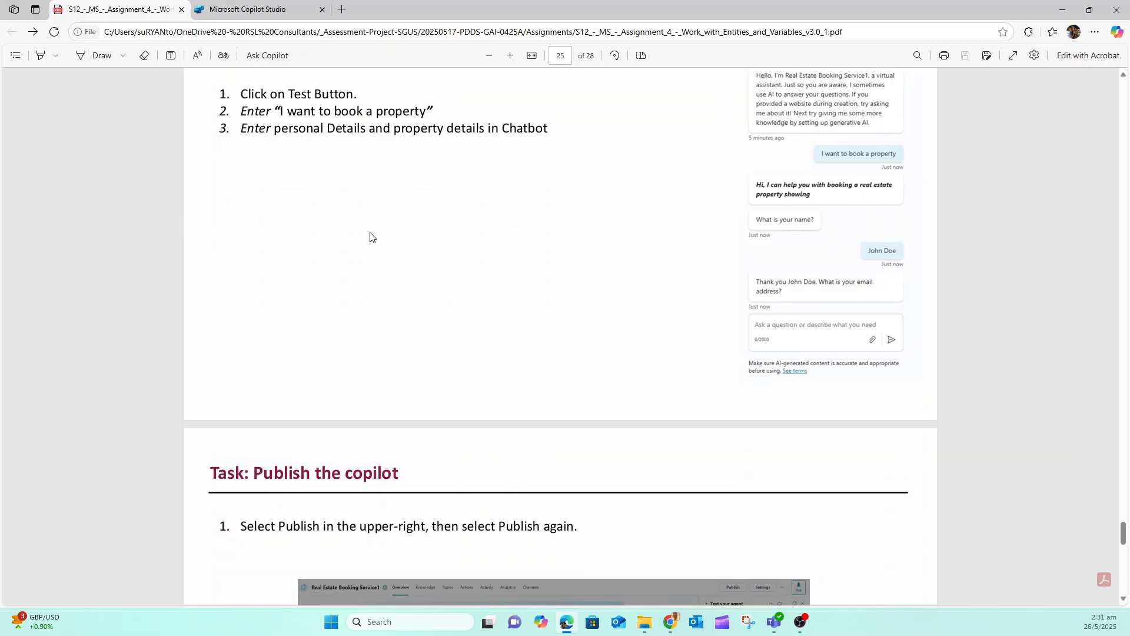
{"action": "scroll", "coordinate": [370, 233], "scroll_direction": "down", "scroll_amount": 7}
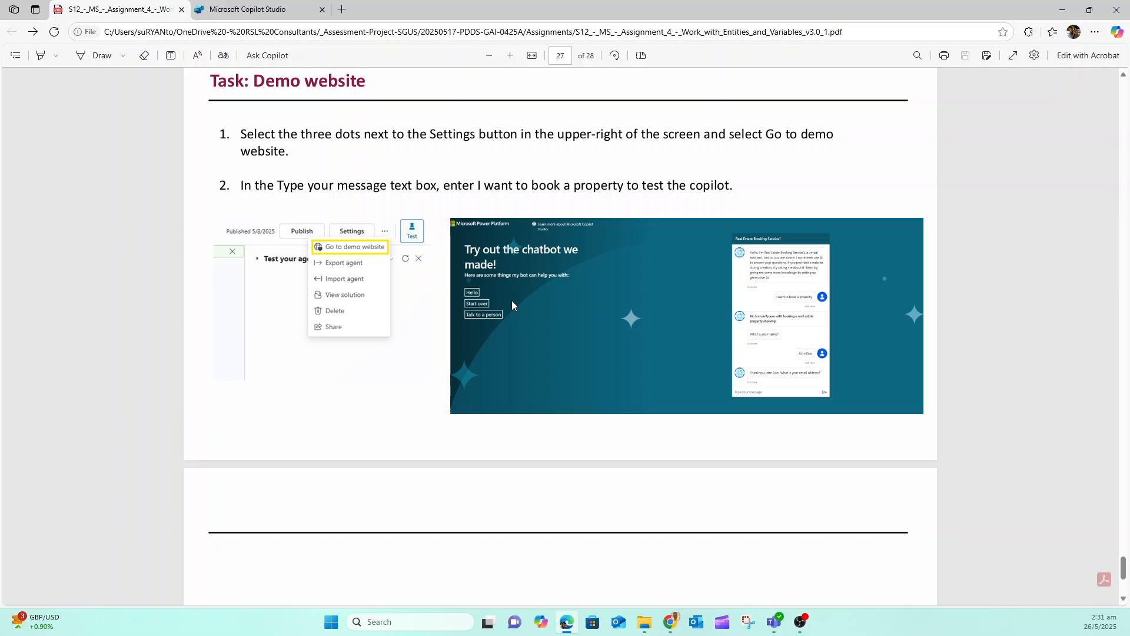
{"action": "scroll", "coordinate": [511, 301], "scroll_direction": "down", "scroll_amount": 5}
{"action": "scroll", "coordinate": [512, 305], "scroll_direction": "up", "scroll_amount": 20}
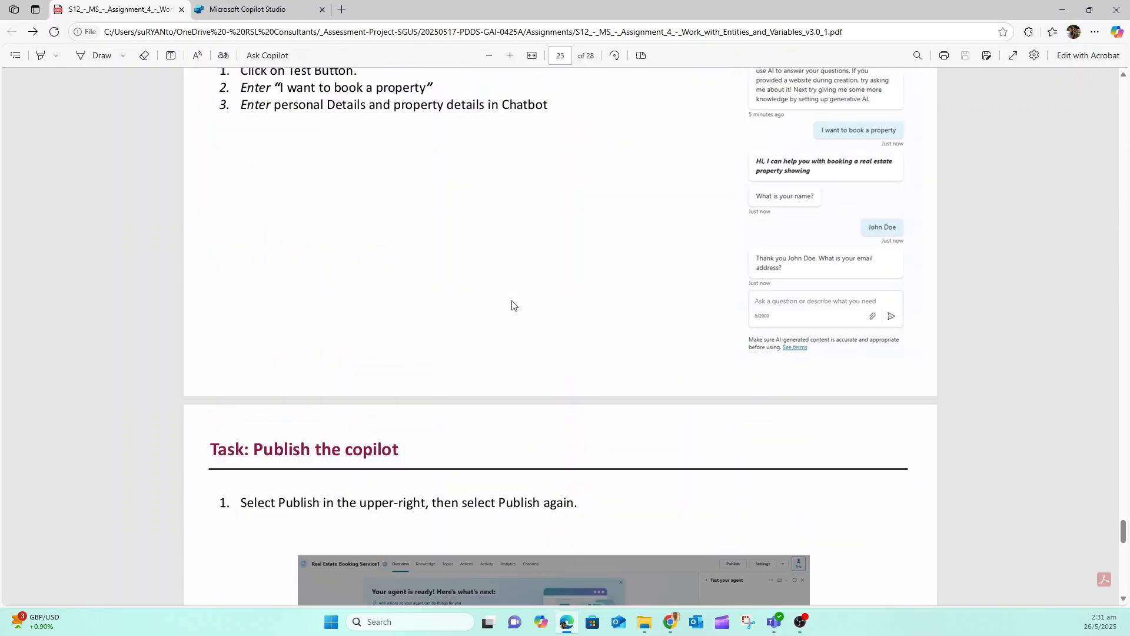
{"action": "scroll", "coordinate": [512, 305], "scroll_direction": "up", "scroll_amount": 5}
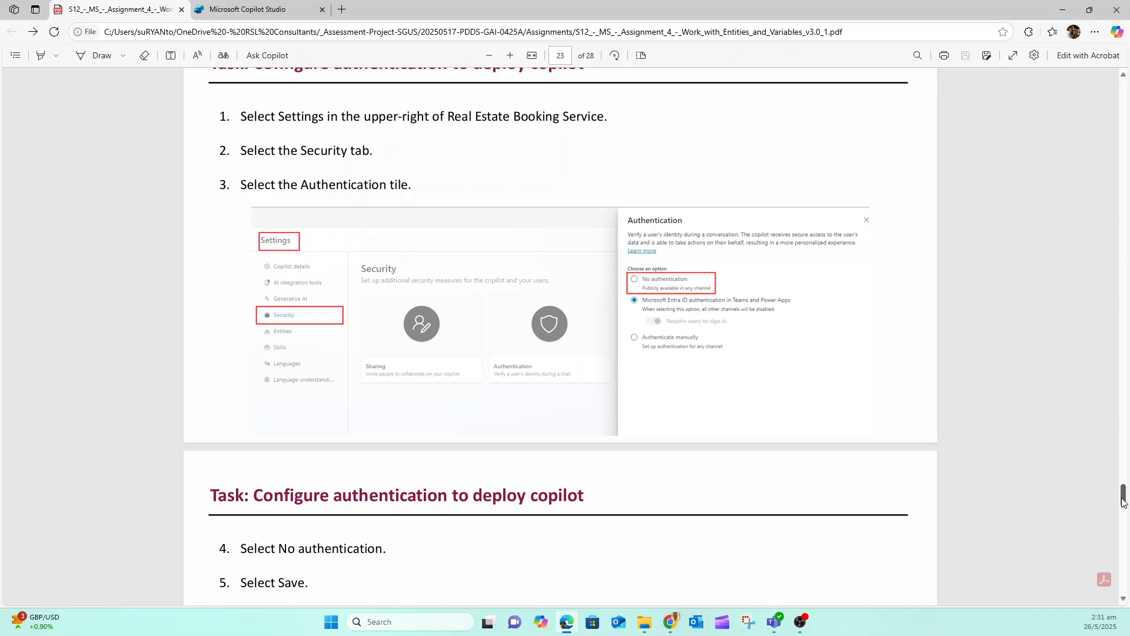
{"action": "left_click_drag", "start_coordinate": [1124, 498], "coordinate": [1126, 120]}
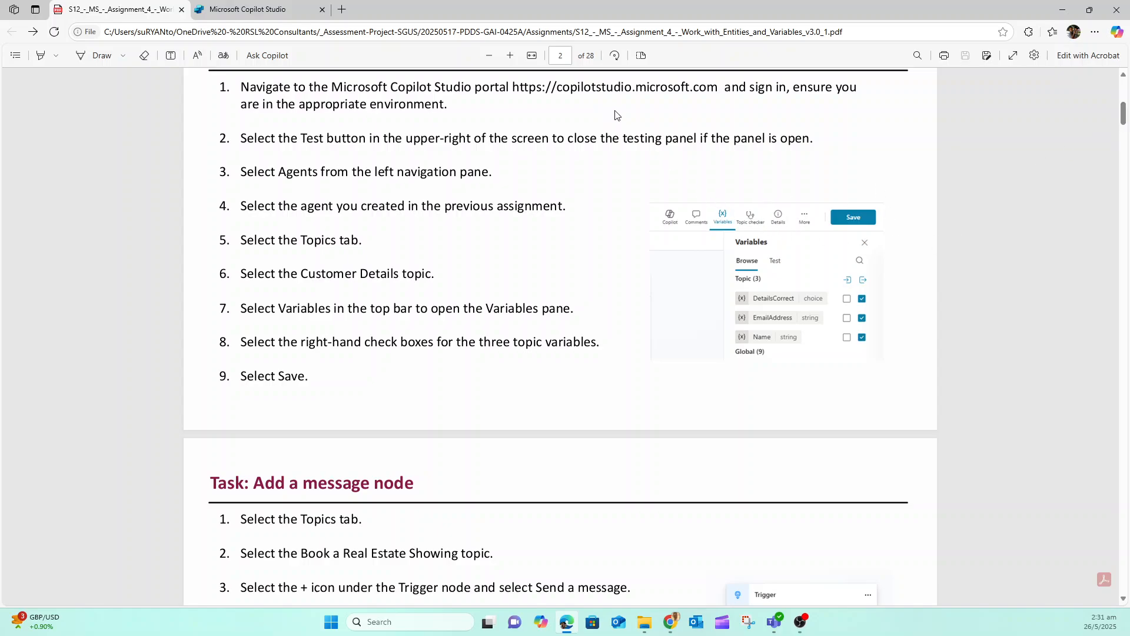
Switch to Copilot Studio and open the A3-Real Estate Booking Service agent from the list of agents
{"action": "left_click", "coordinate": [259, 9]}
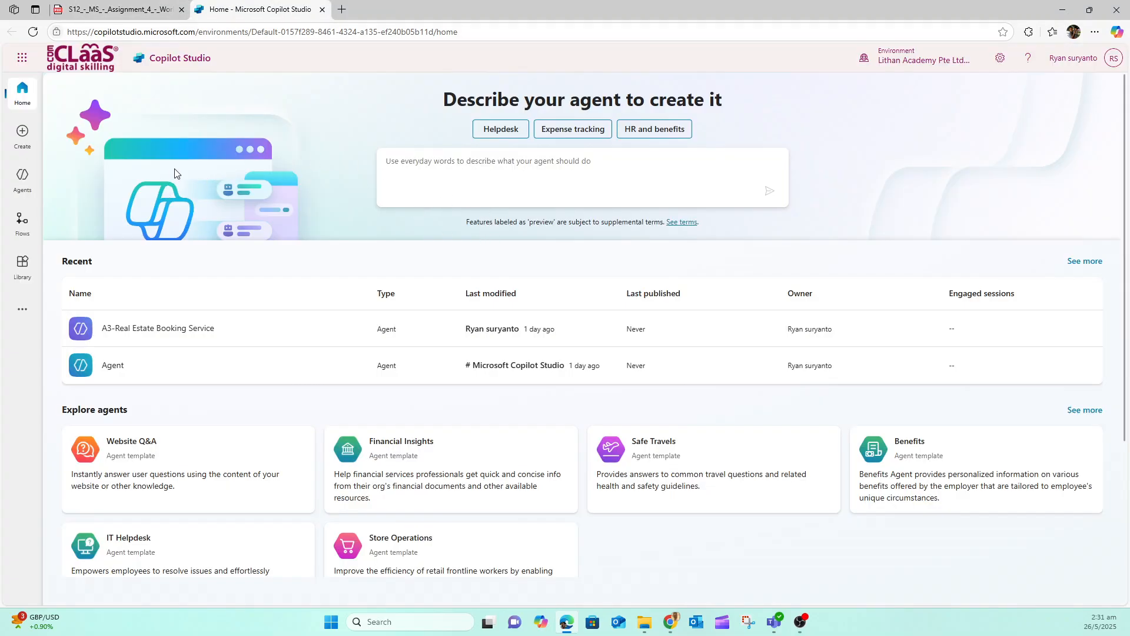
{"action": "left_click", "coordinate": [25, 184]}
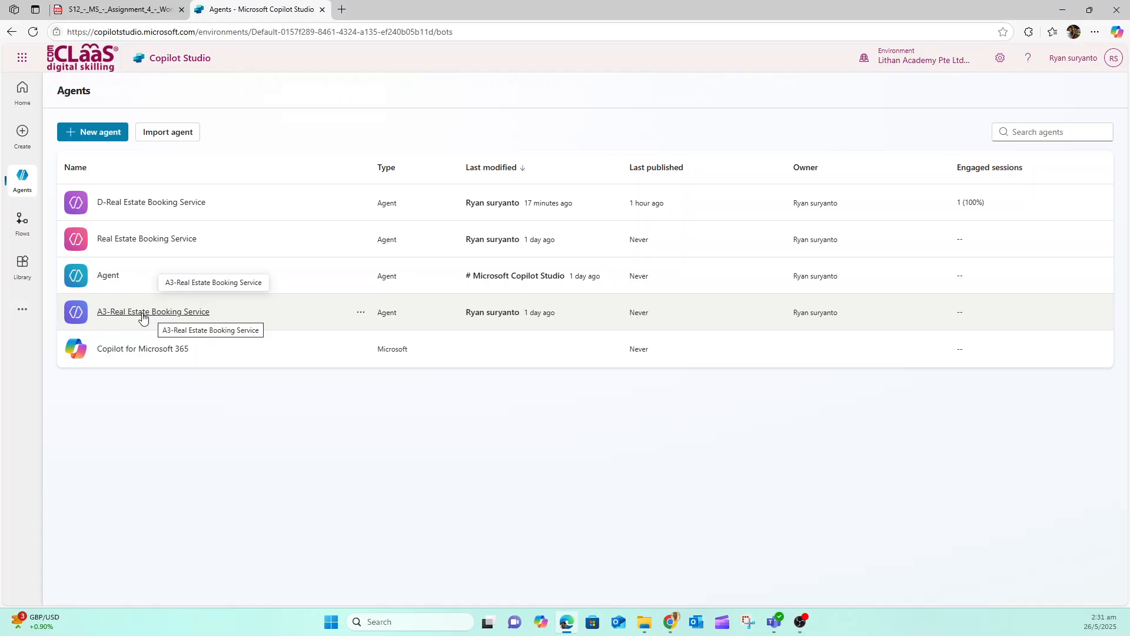
{"action": "left_click", "coordinate": [143, 318]}
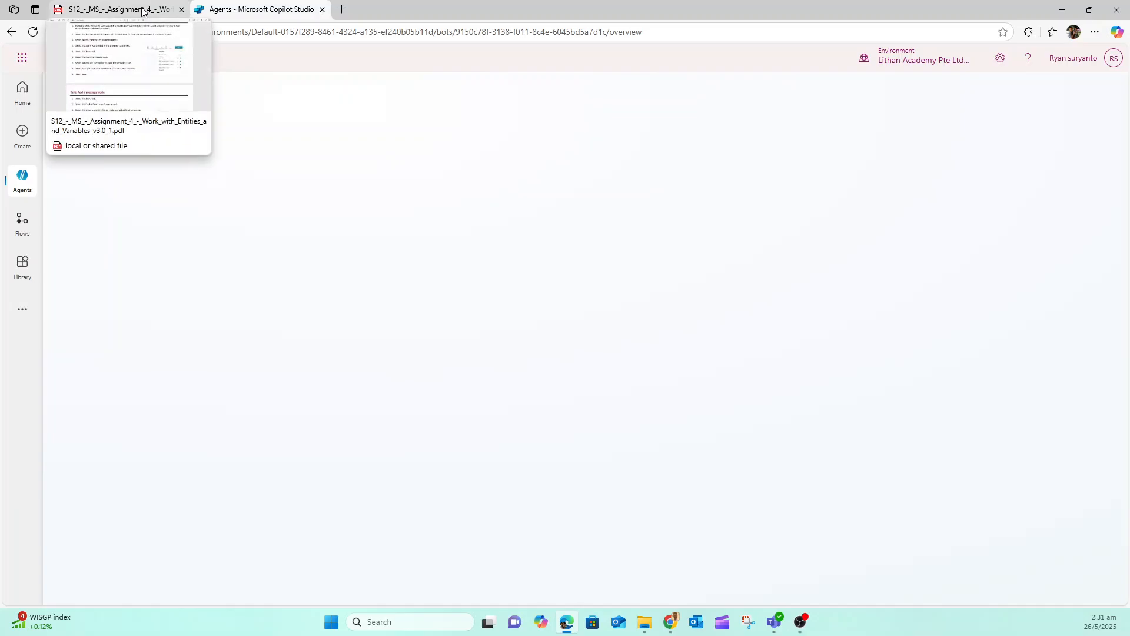
Detach the Assignment 4 PDF from the browser window so Copilot Studio stays alone in it
{"action": "left_click", "coordinate": [142, 10]}
{"action": "left_click_drag", "start_coordinate": [117, 10], "coordinate": [0, 92]}
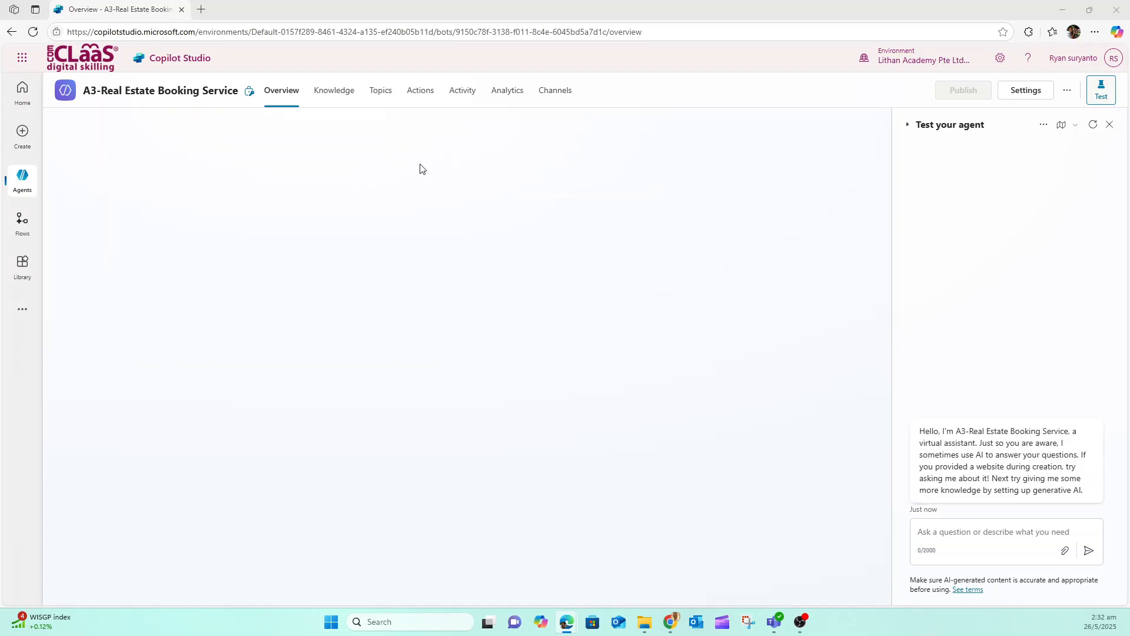
Open the agent's A3-Book a Real Estate Showing topic and hide the agent test pane
{"action": "left_click", "coordinate": [378, 92]}
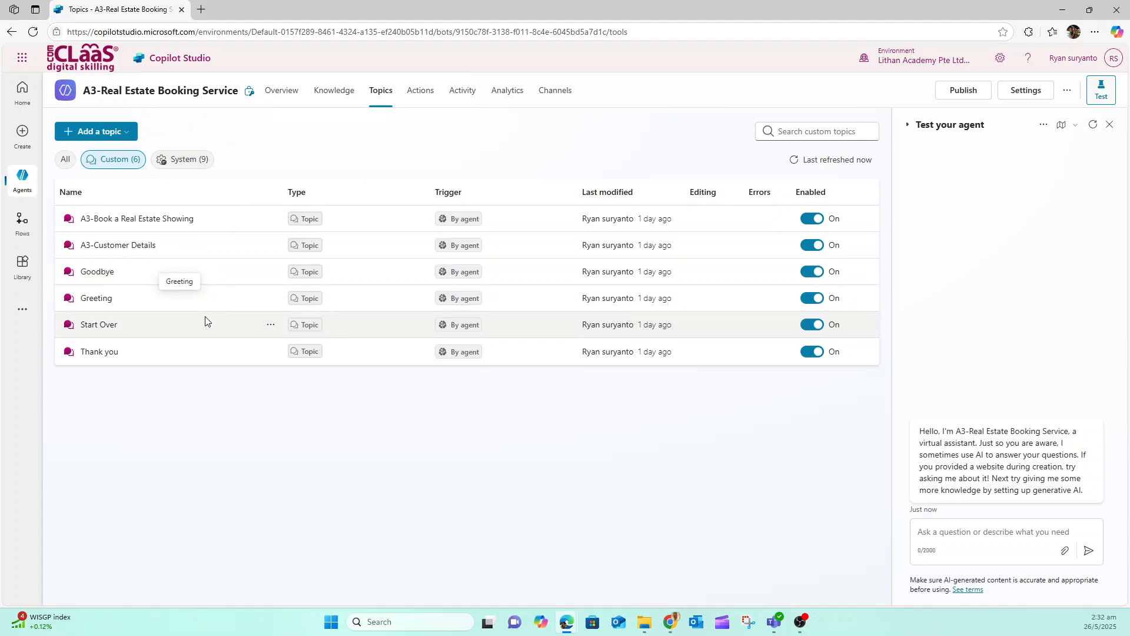
{"action": "left_click", "coordinate": [151, 227]}
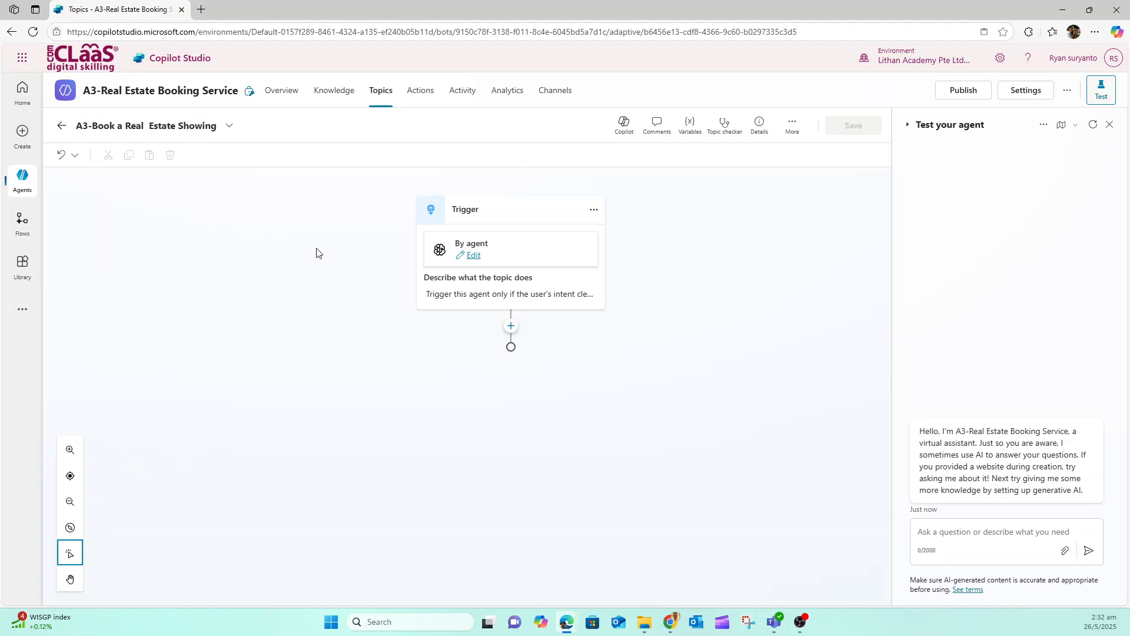
{"action": "left_click", "coordinate": [1101, 94]}
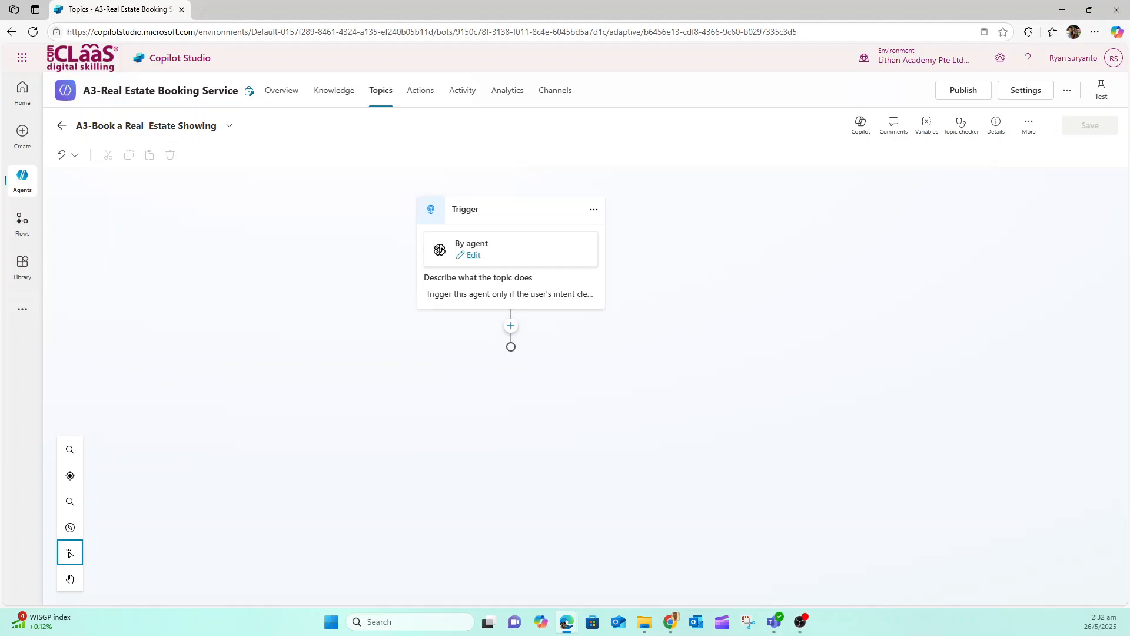
In the A3-Customer Details topic, mark the DetailsCorrect, EmailAddress and Name variables as outputs and save the topic
{"action": "left_click", "coordinate": [378, 98]}
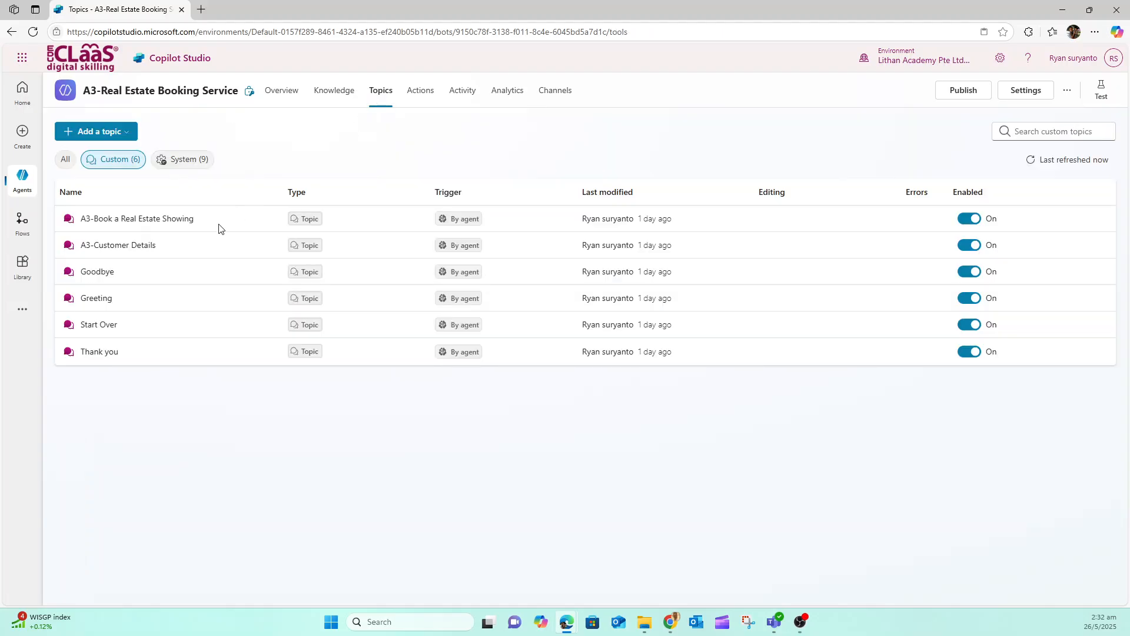
{"action": "left_click", "coordinate": [120, 246]}
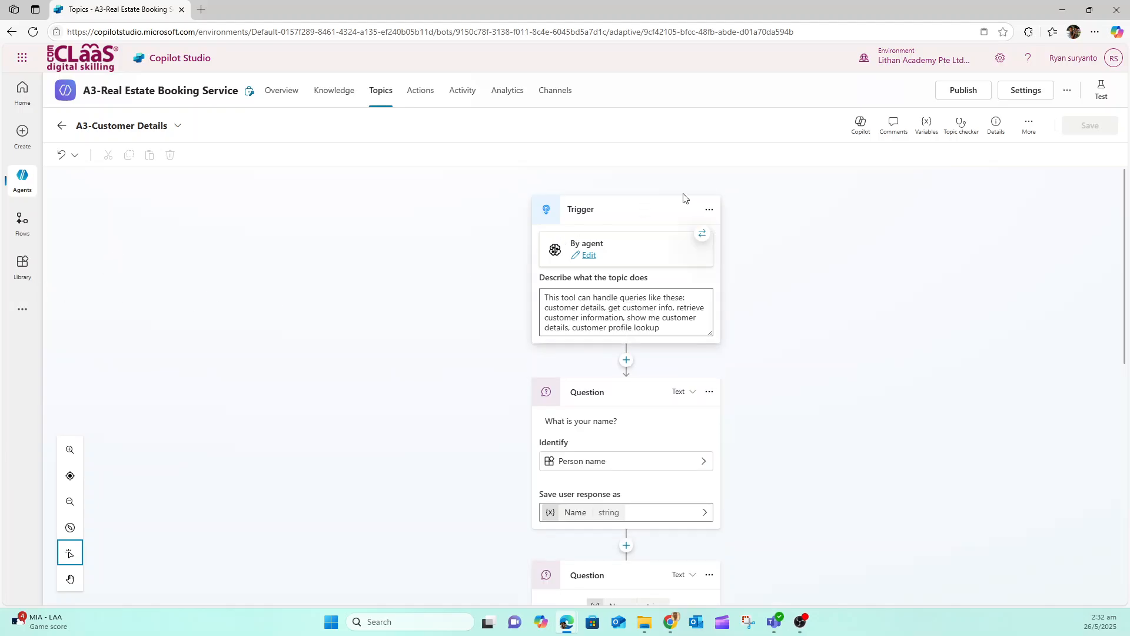
{"action": "left_click", "coordinate": [926, 124]}
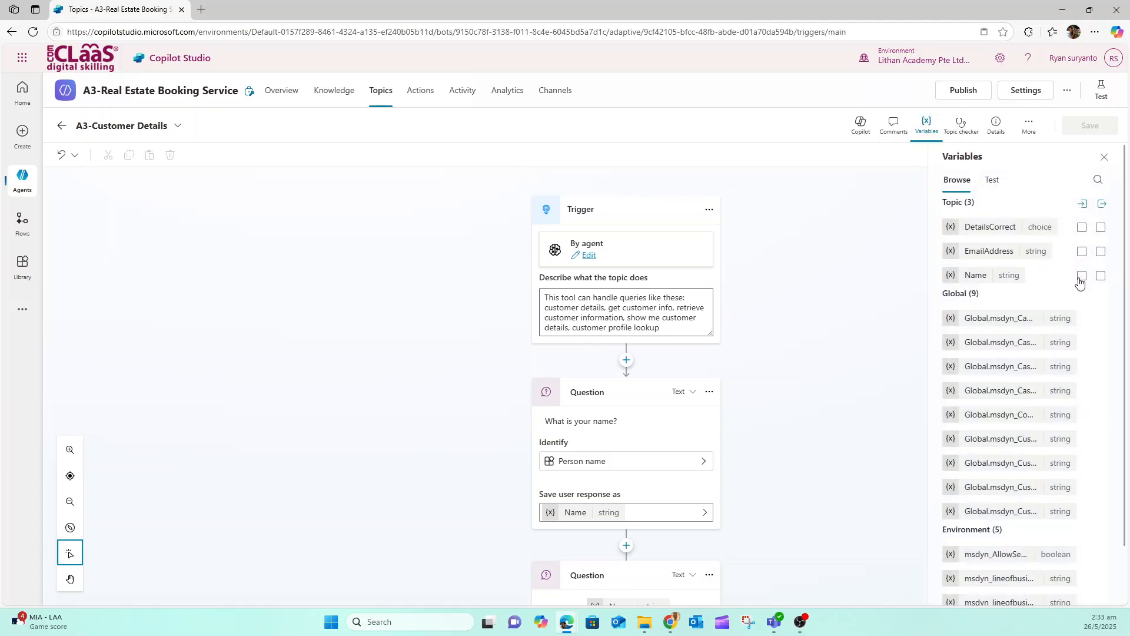
{"action": "left_click", "coordinate": [1101, 228]}
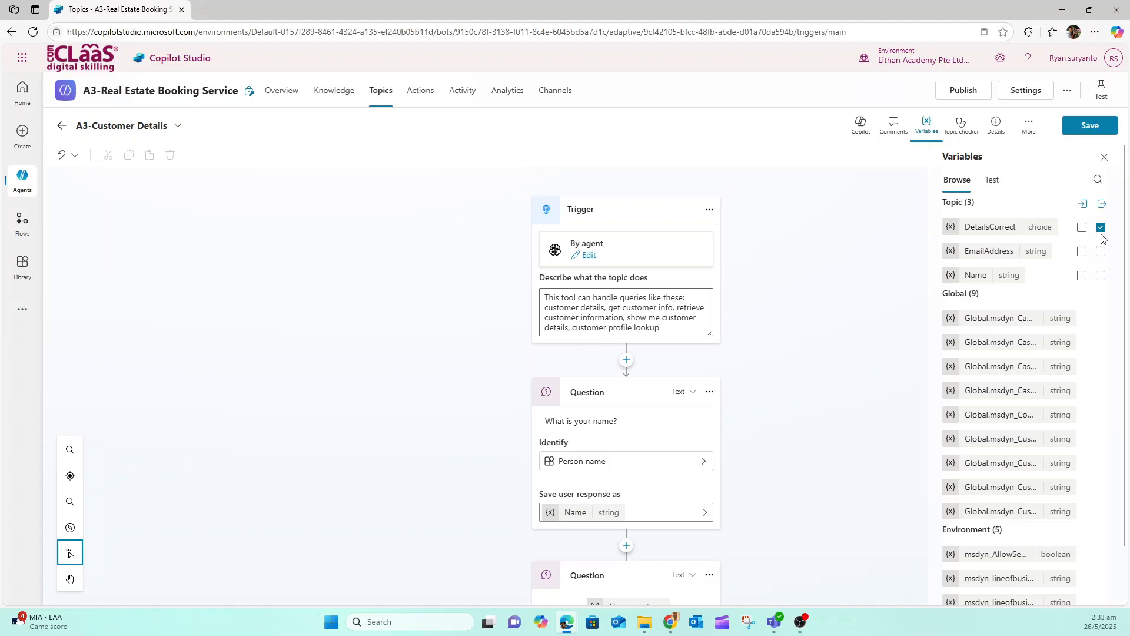
{"action": "left_click", "coordinate": [1102, 252]}
{"action": "left_click", "coordinate": [1101, 275]}
{"action": "left_click", "coordinate": [1090, 129]}
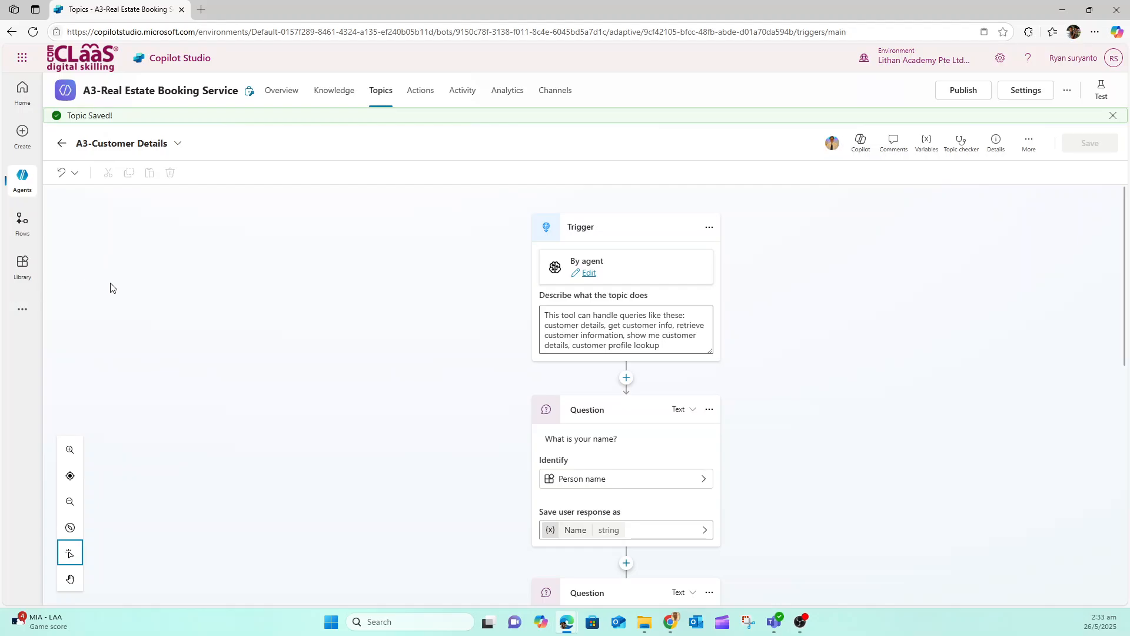
In A3-Book a Real Estate Showing, add a message after the trigger reading "Hi, I can help you with booking a real estate property showing." and save
{"action": "left_click", "coordinate": [378, 98]}
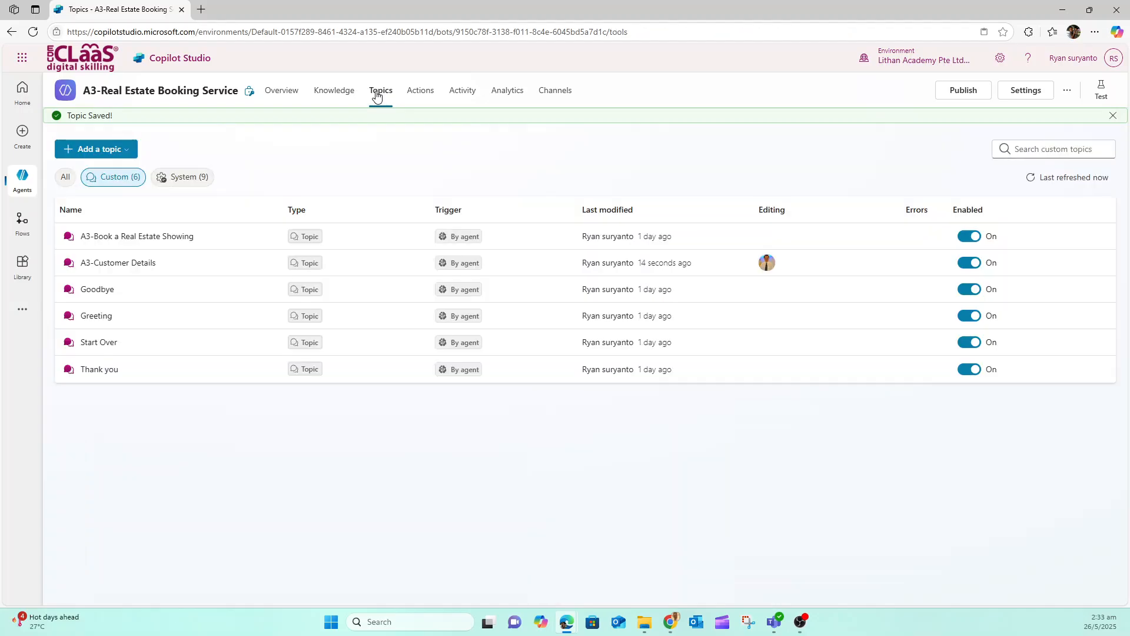
{"action": "left_click", "coordinate": [159, 239]}
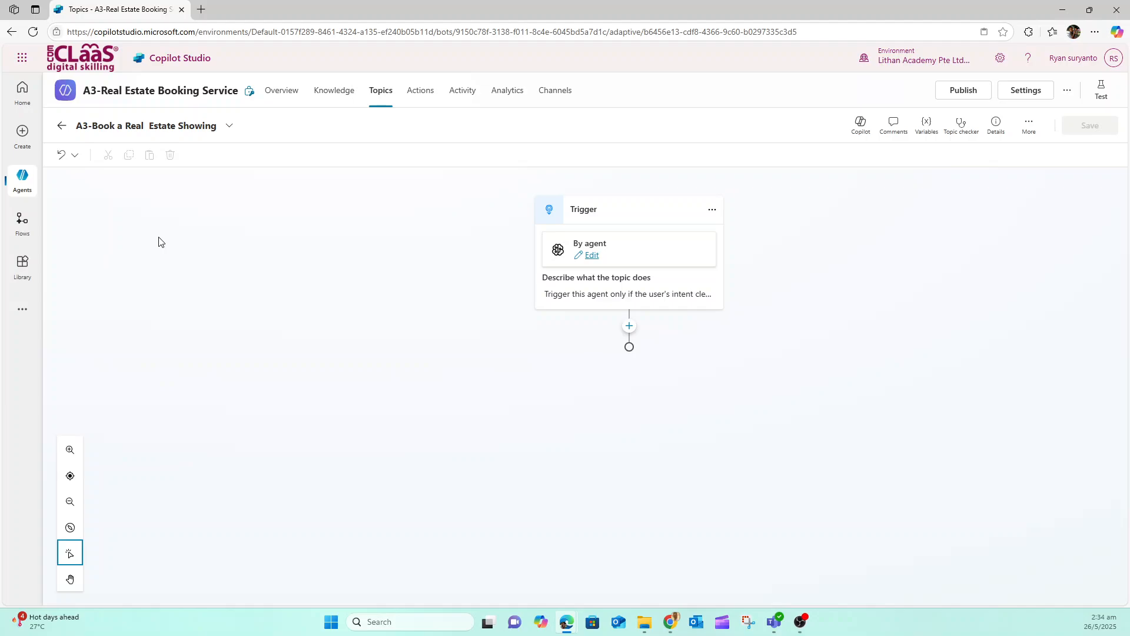
{"action": "left_click", "coordinate": [629, 328]}
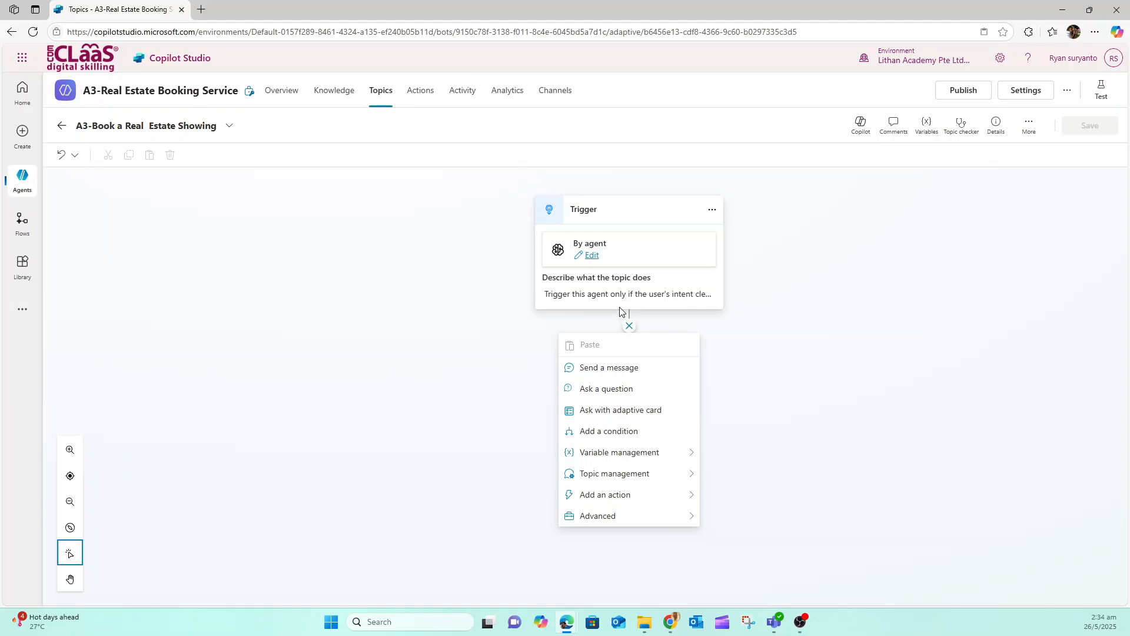
{"action": "left_click", "coordinate": [620, 368]}
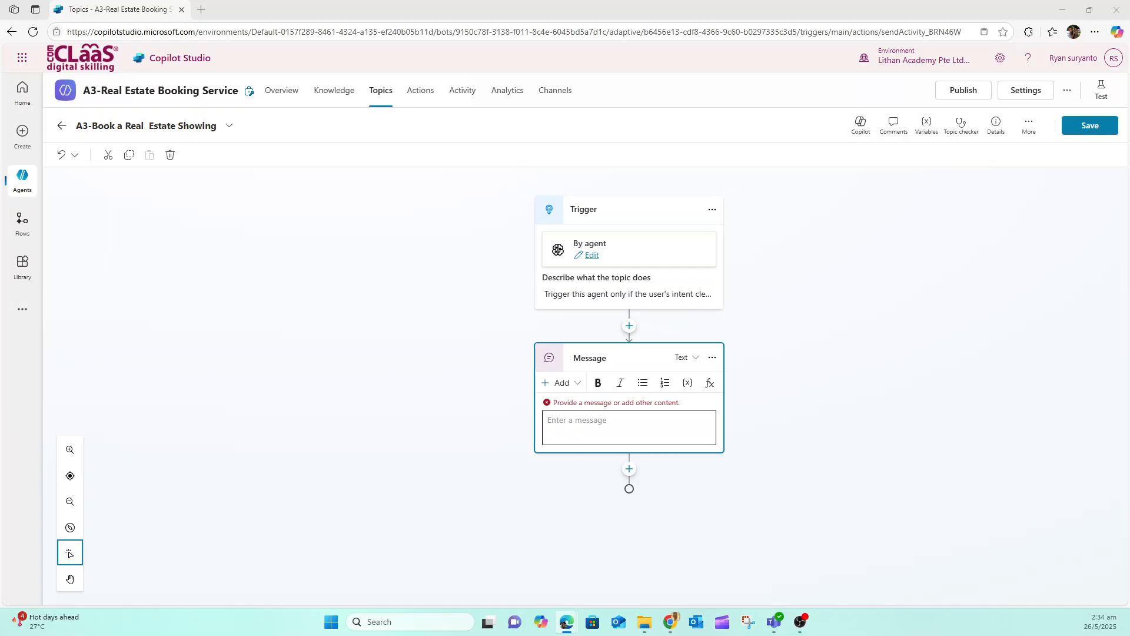
{"action": "left_click", "coordinate": [585, 427]}
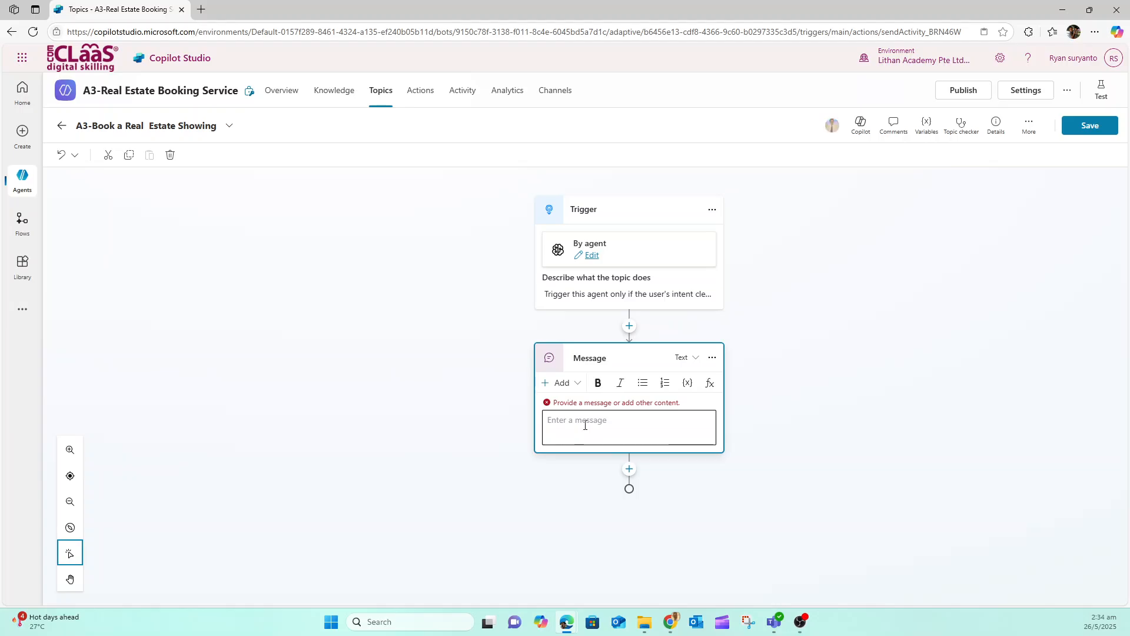
{"action": "type", "text": "Hi, I can help you  with booking a real estate property showing."}
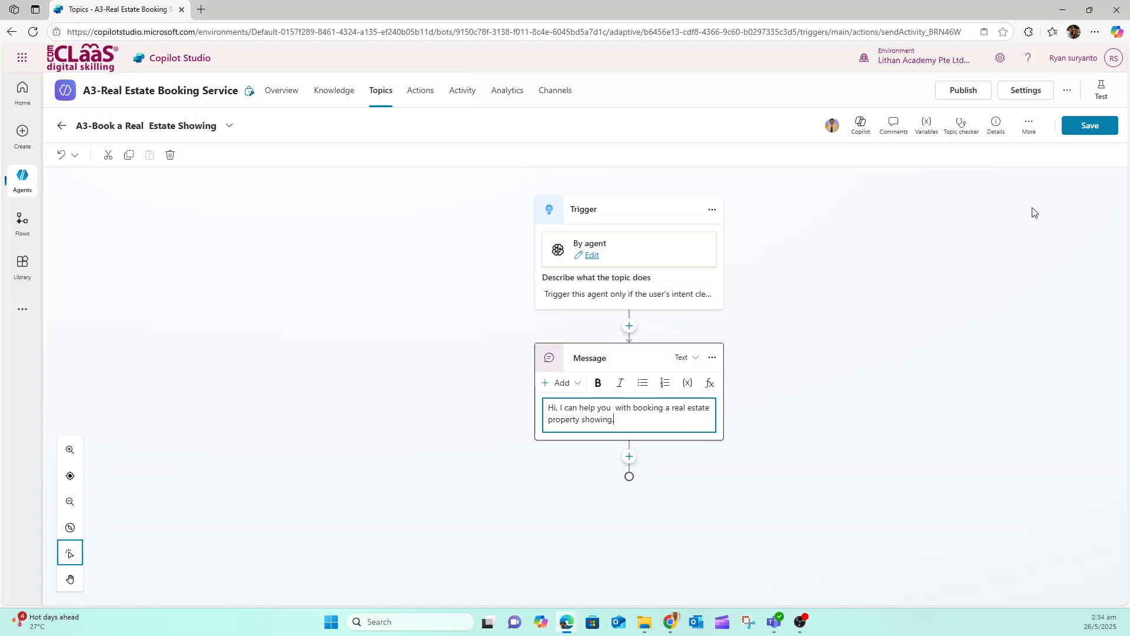
{"action": "left_click", "coordinate": [1087, 130]}
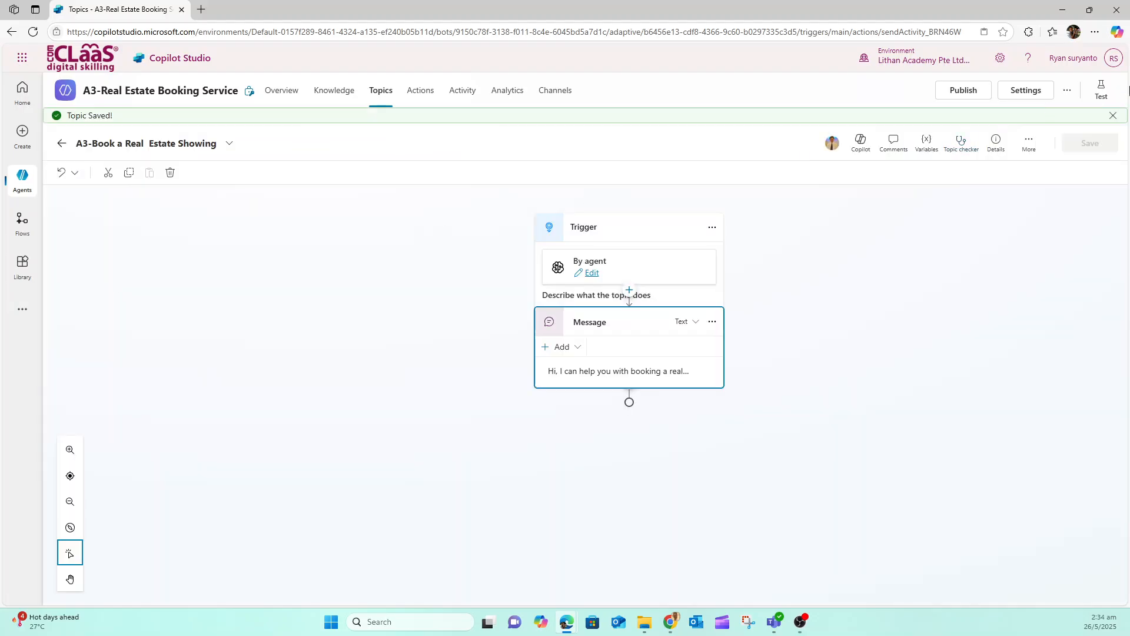
Enlarge the browser page to 125% and deselect the message node
{"action": "left_click", "coordinate": [1094, 32]}
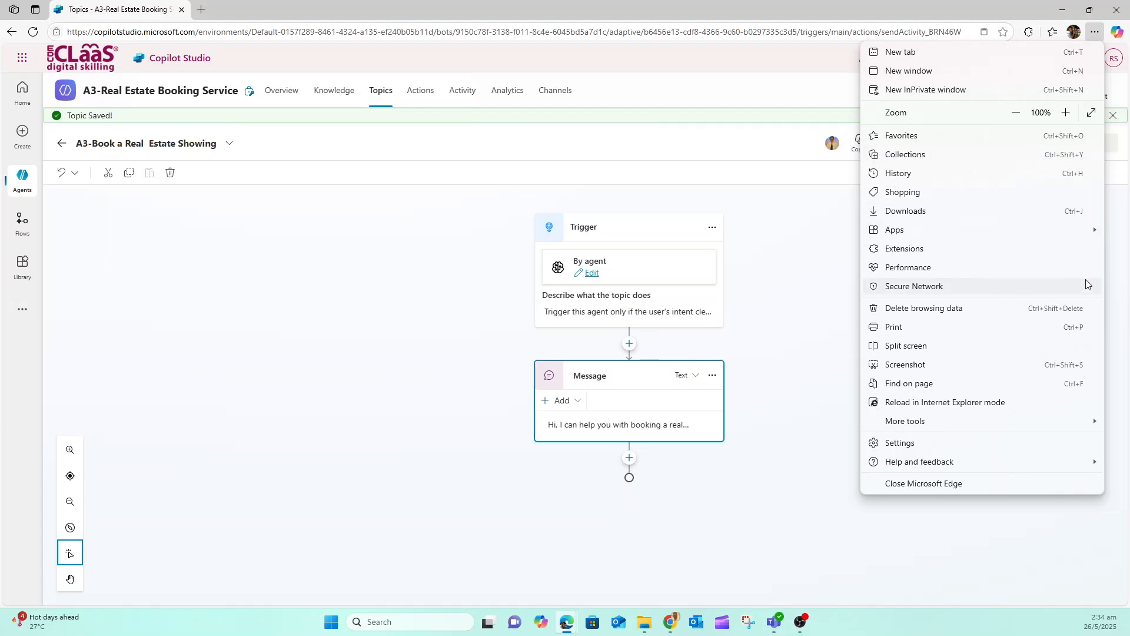
{"action": "left_click", "coordinate": [1068, 113]}
{"action": "left_click", "coordinate": [1068, 113]}
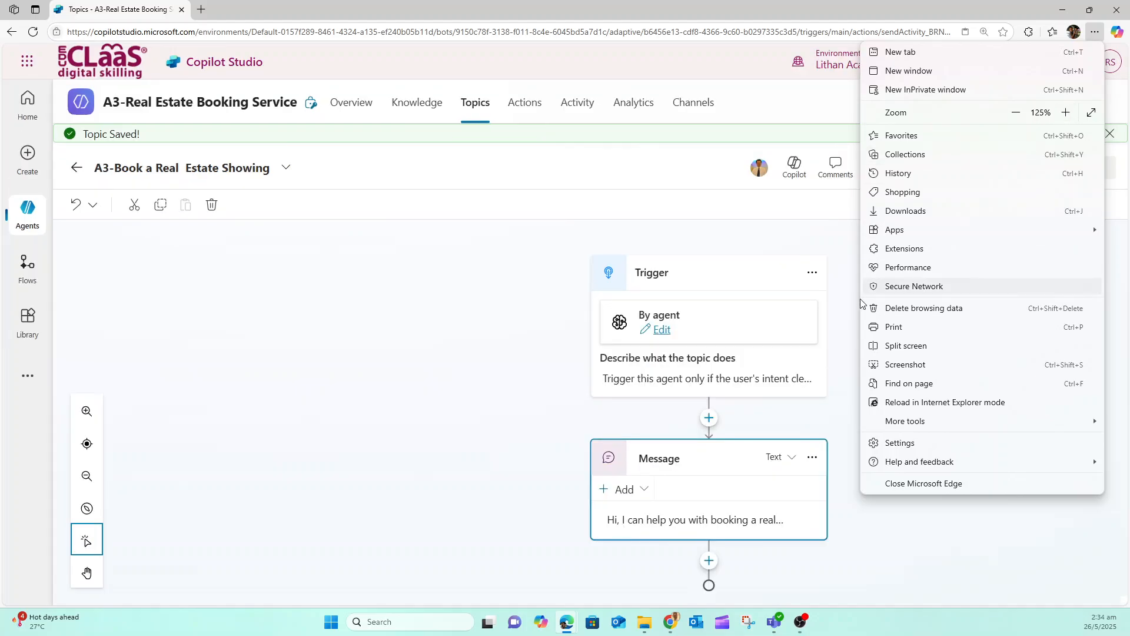
{"action": "left_click", "coordinate": [430, 492]}
{"action": "left_click", "coordinate": [953, 468]}
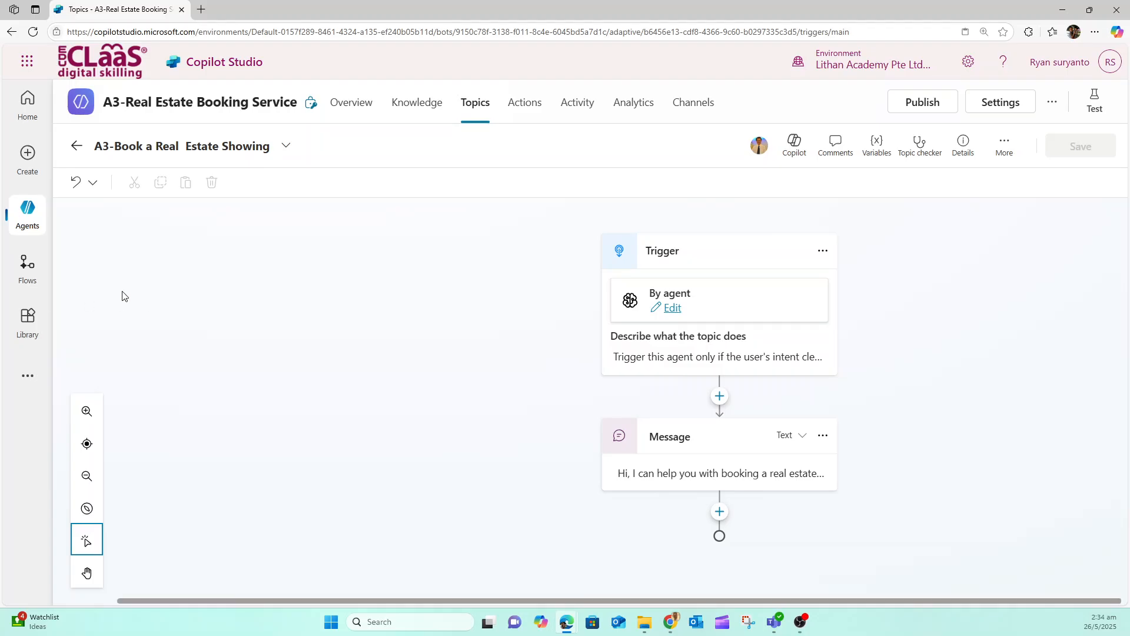
Below the message node, add a redirect to the A3-Customer Details topic and save the topic
{"action": "left_click", "coordinate": [719, 512]}
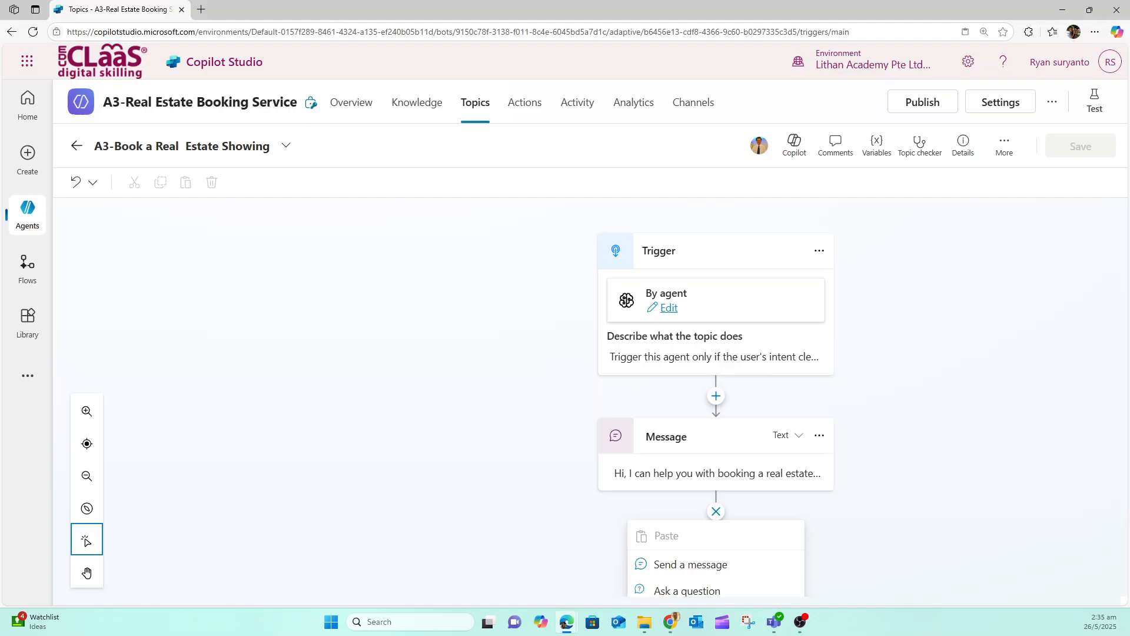
{"action": "scroll", "coordinate": [1019, 372], "scroll_direction": "down", "scroll_amount": 3}
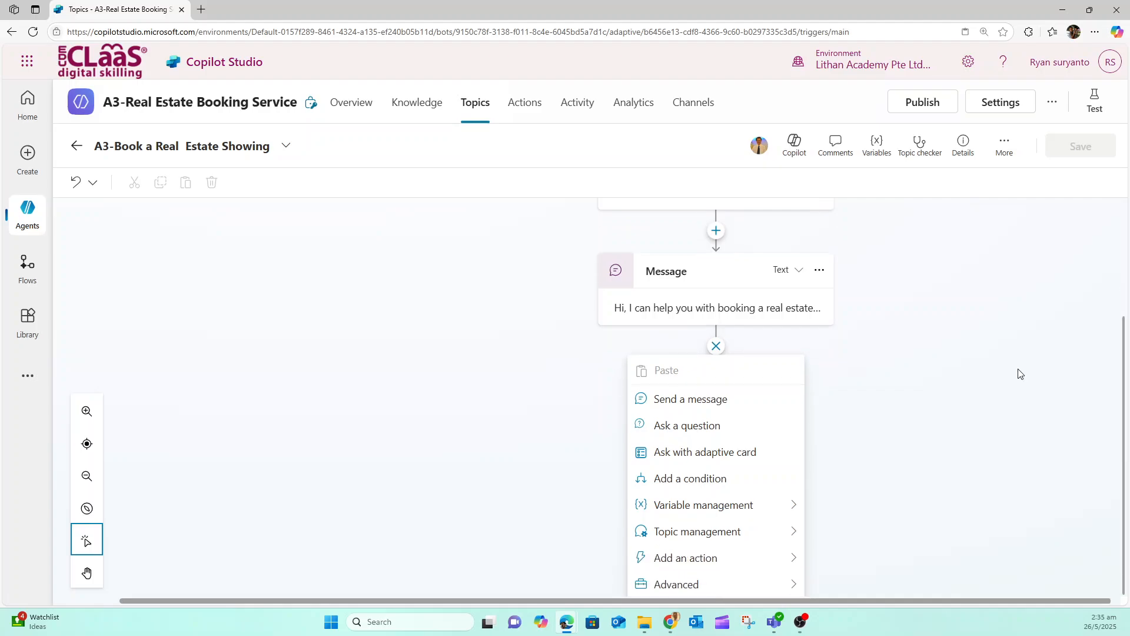
{"action": "mouse_move", "coordinate": [794, 537]}
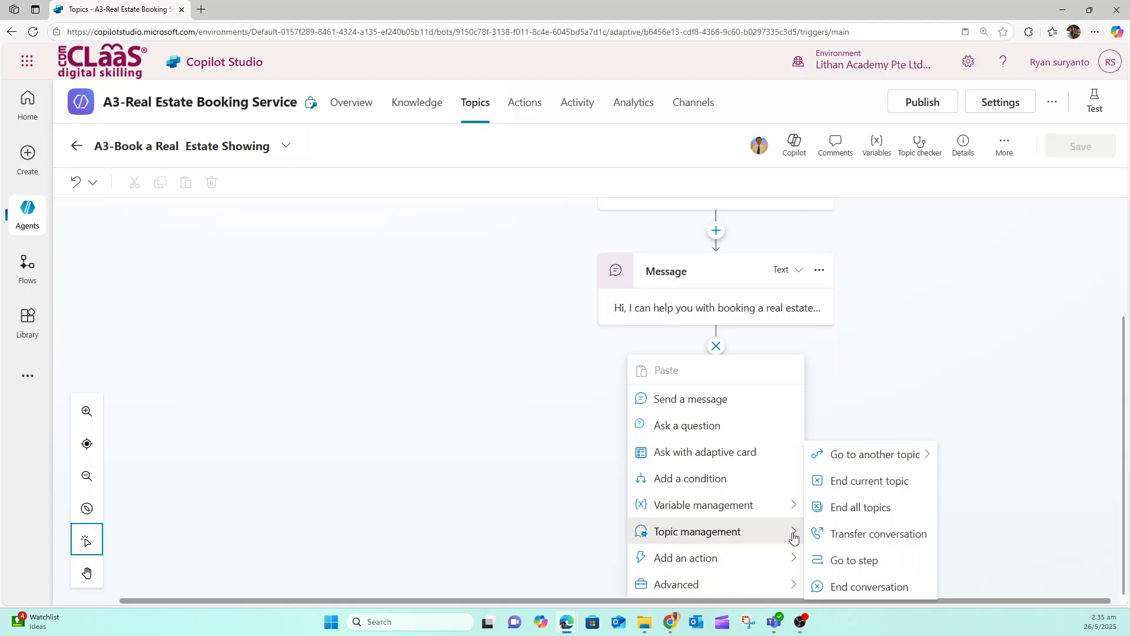
{"action": "left_click", "coordinate": [899, 460]}
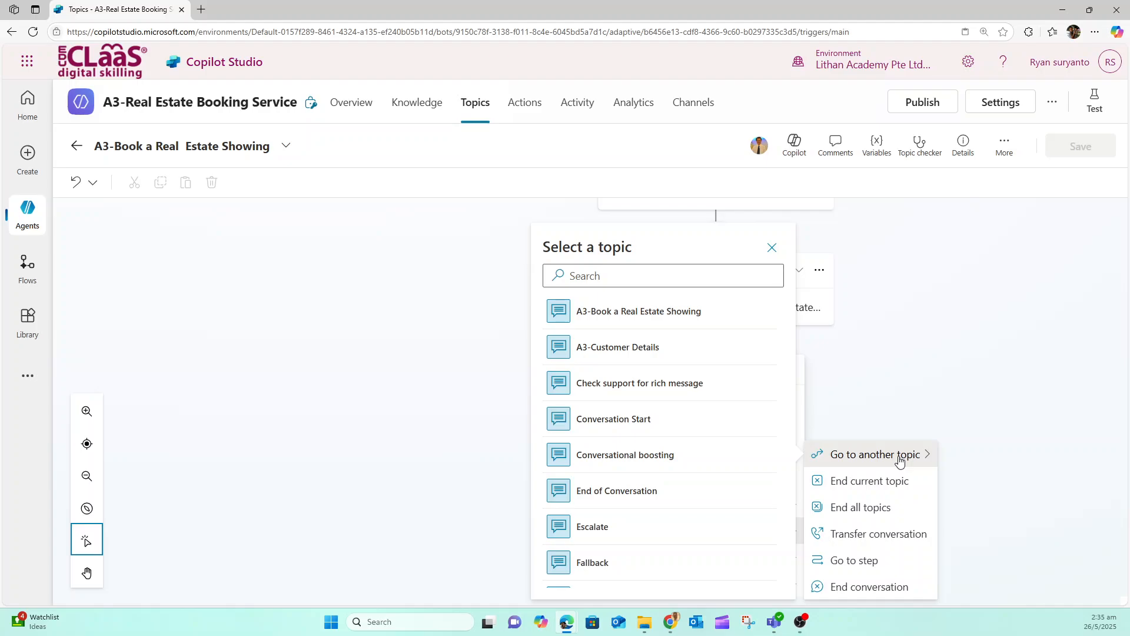
{"action": "left_click", "coordinate": [611, 348]}
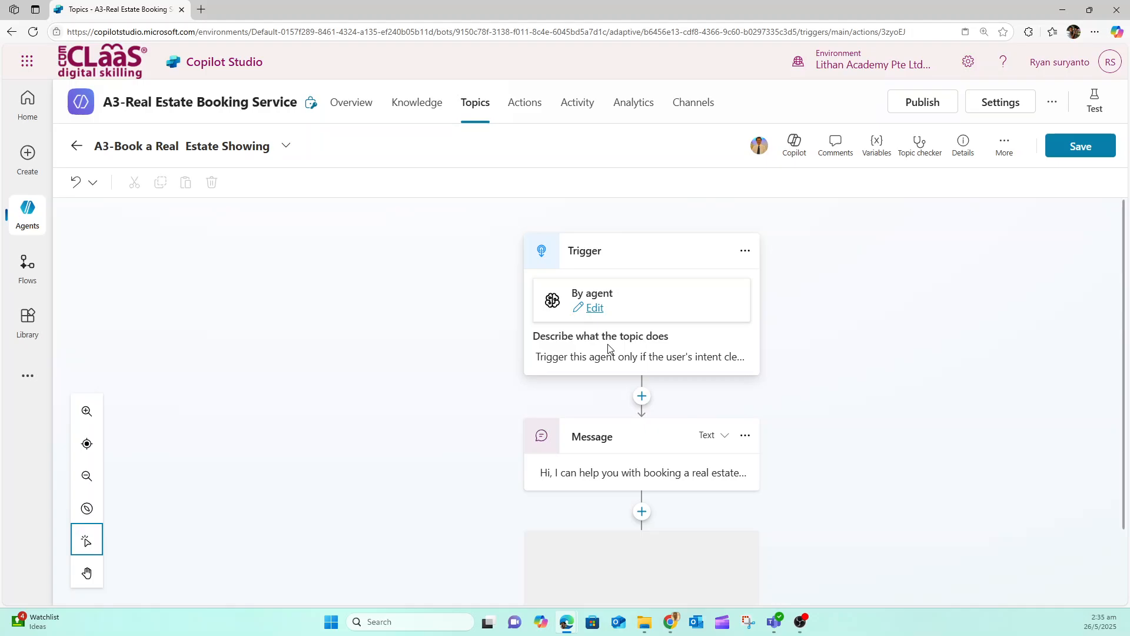
{"action": "scroll", "coordinate": [609, 349], "scroll_direction": "down", "scroll_amount": 3}
{"action": "left_click", "coordinate": [669, 349]}
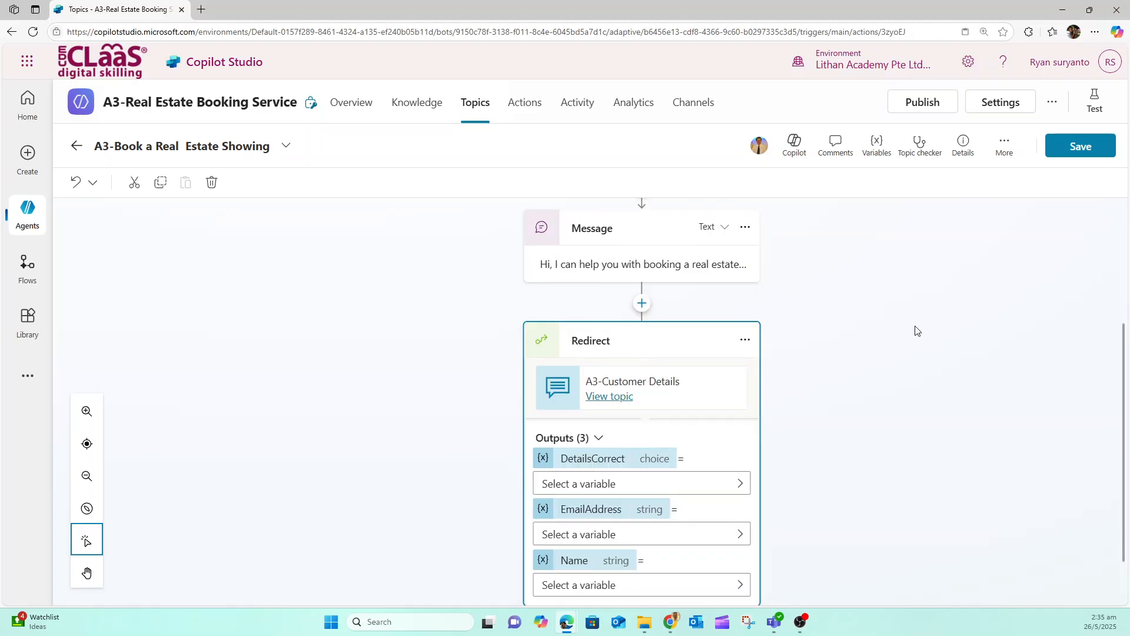
{"action": "left_click", "coordinate": [1089, 150]}
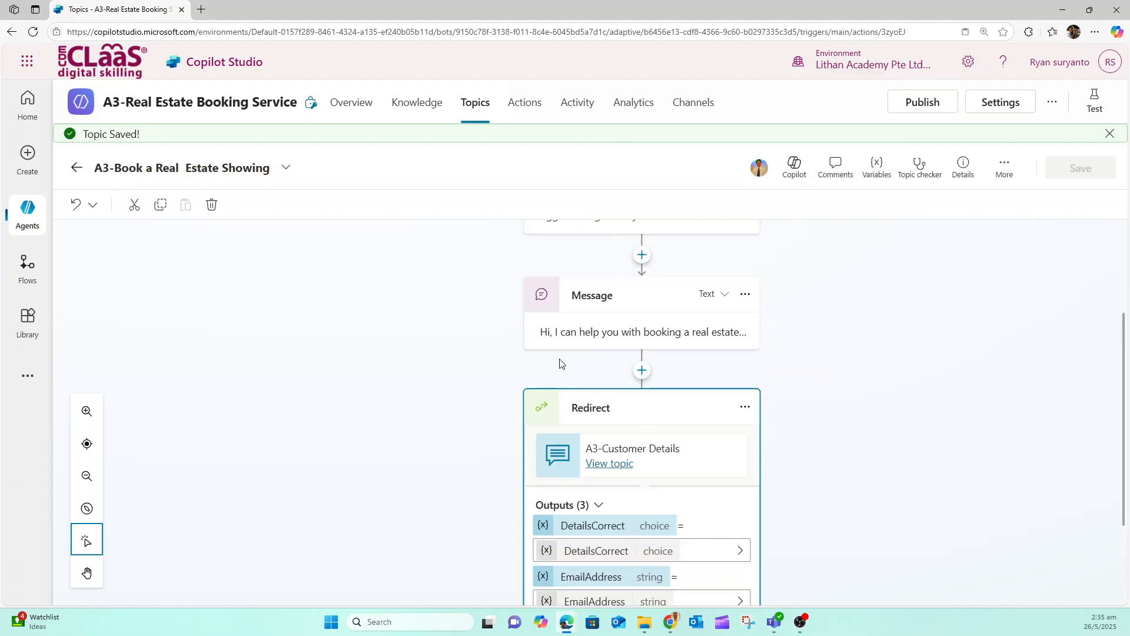
Add a condition below the redirect that checks whether DetailsCorrect is equal to Yes, and save the topic
{"action": "scroll", "coordinate": [833, 386], "scroll_direction": "down", "scroll_amount": 3}
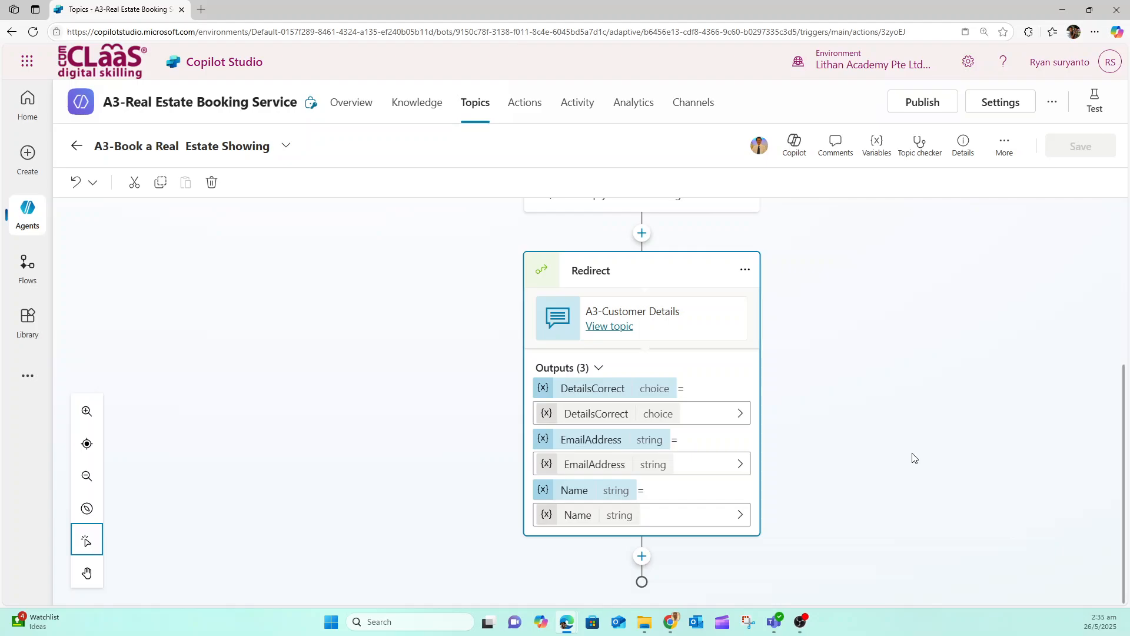
{"action": "left_click", "coordinate": [641, 558]}
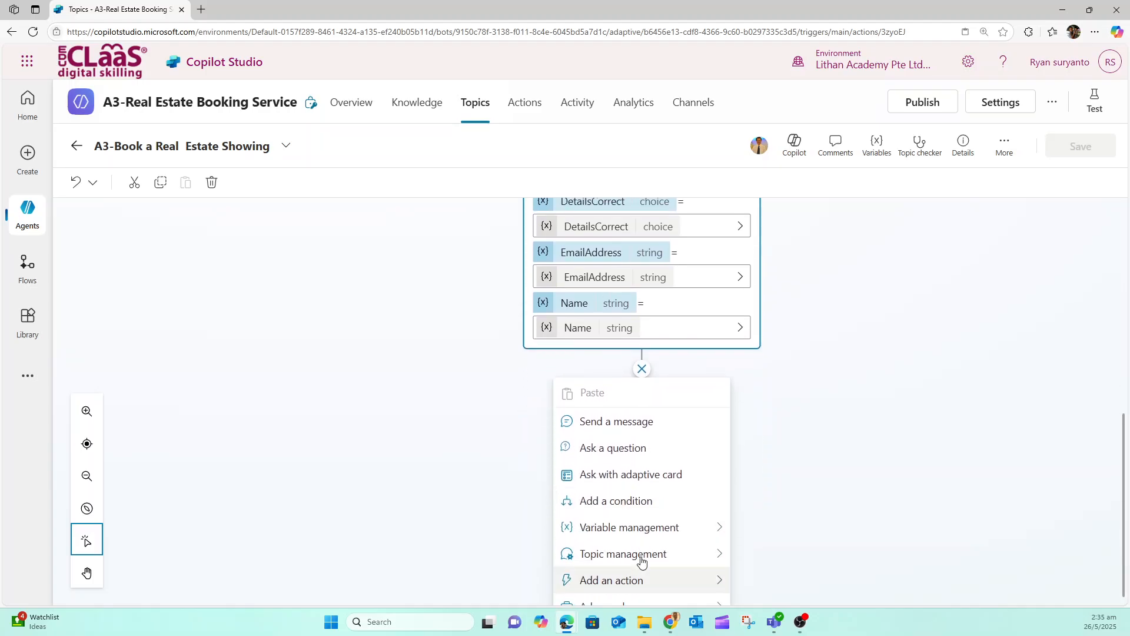
{"action": "mouse_move", "coordinate": [641, 562]}
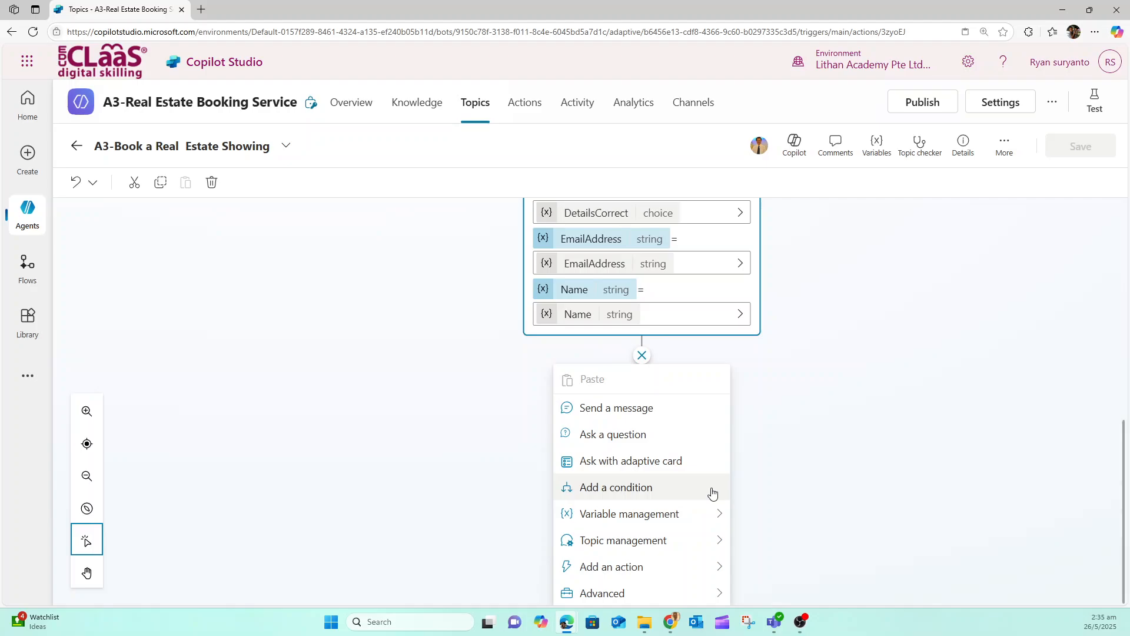
{"action": "left_click", "coordinate": [641, 489]}
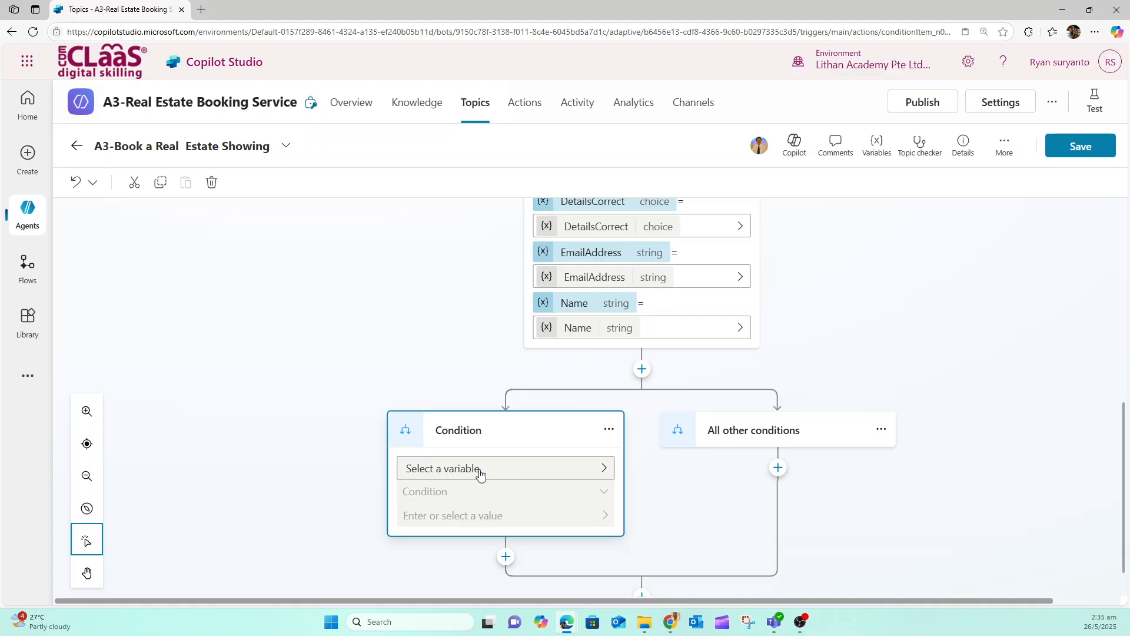
{"action": "left_click", "coordinate": [480, 474]}
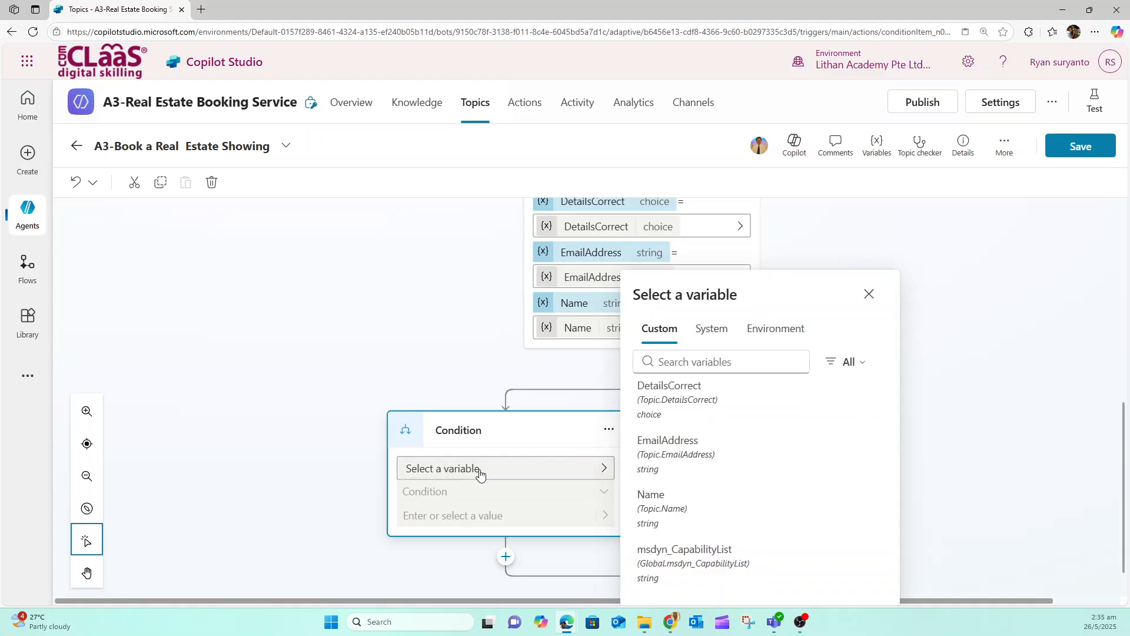
{"action": "left_click", "coordinate": [672, 391]}
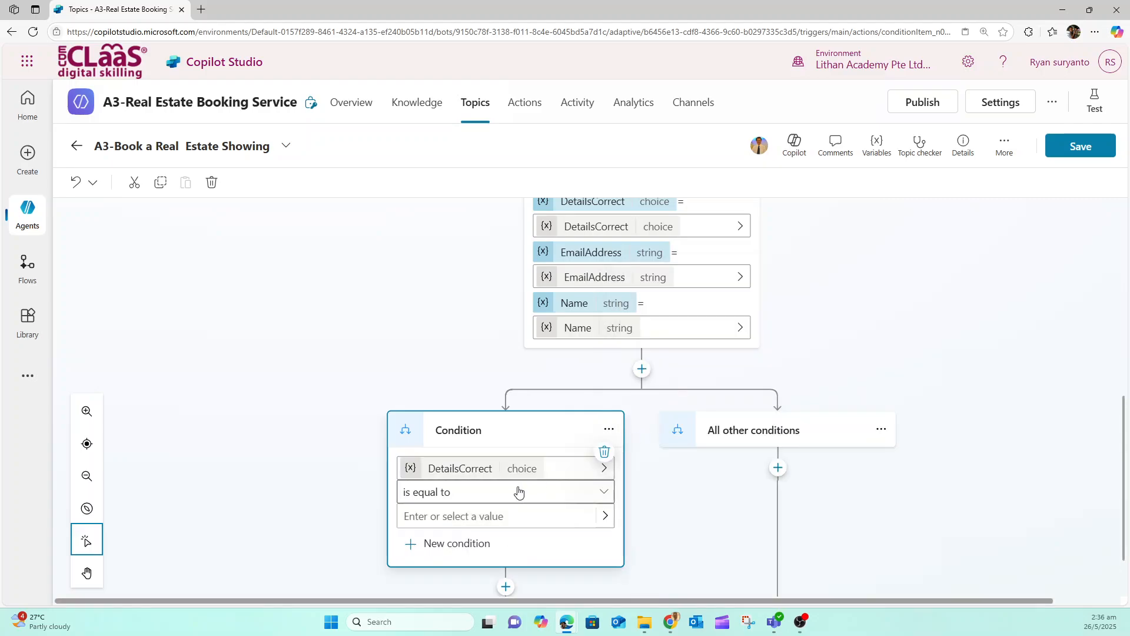
{"action": "left_click", "coordinate": [436, 515]}
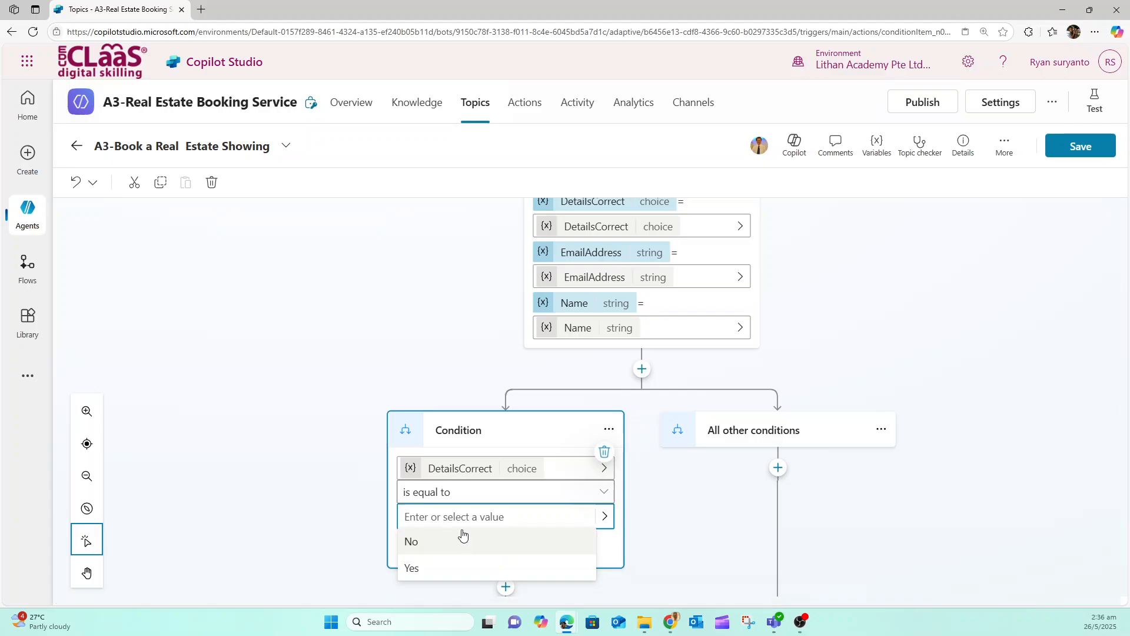
{"action": "left_click", "coordinate": [414, 567]}
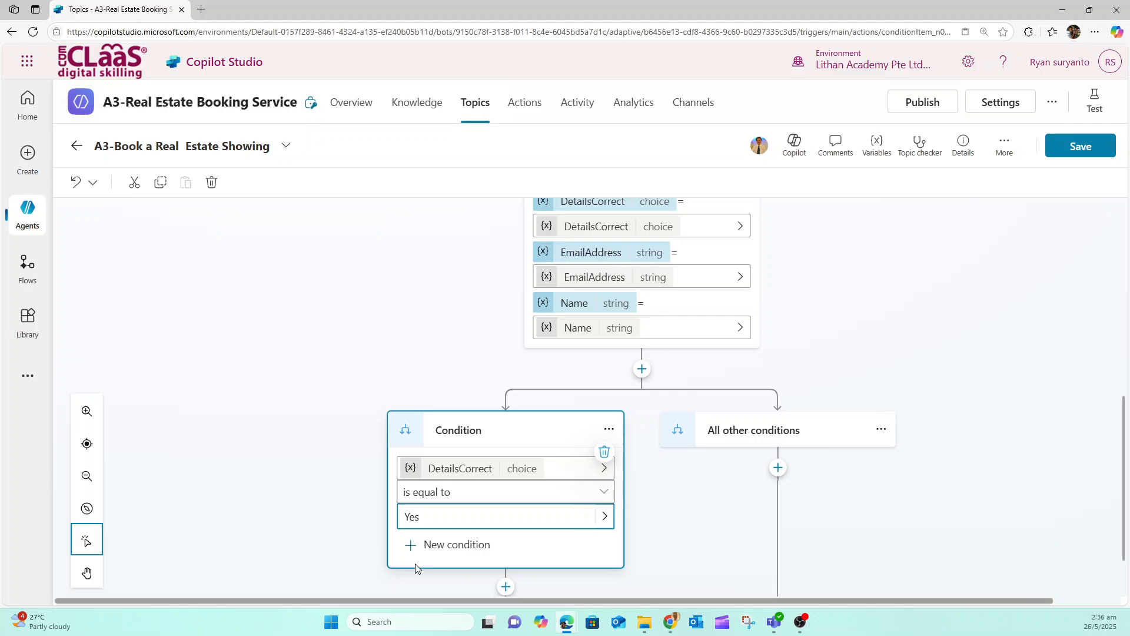
{"action": "left_click", "coordinate": [1070, 152]}
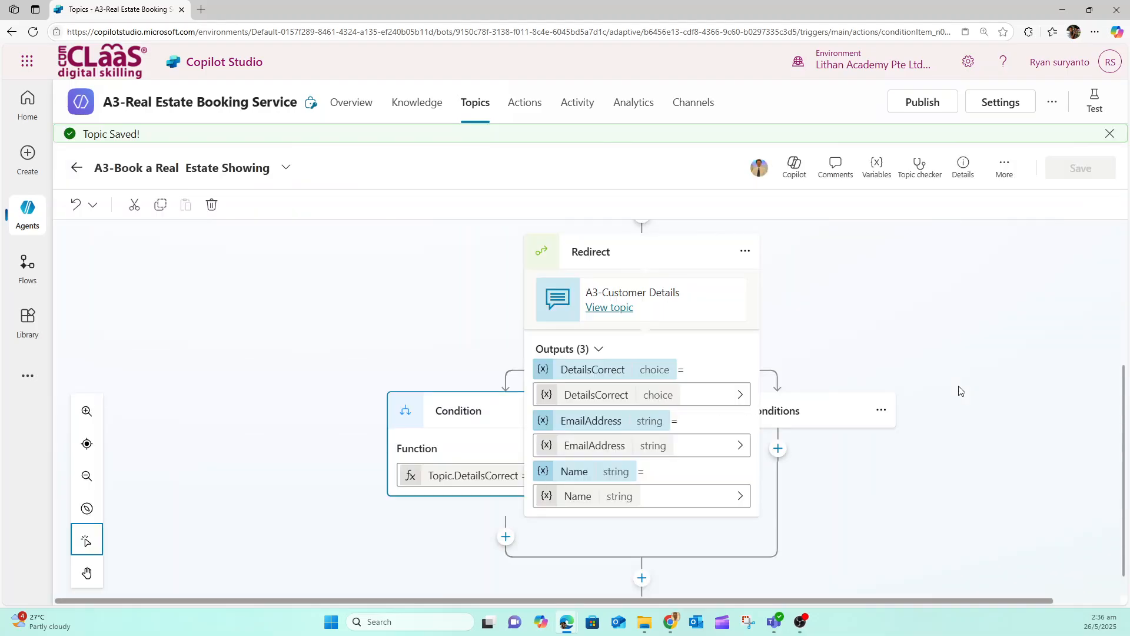
Below the condition checking that DetailsCorrect equals Yes, add a question asking "Which property do you want to see?"
{"action": "scroll", "coordinate": [960, 391], "scroll_direction": "down", "scroll_amount": 2}
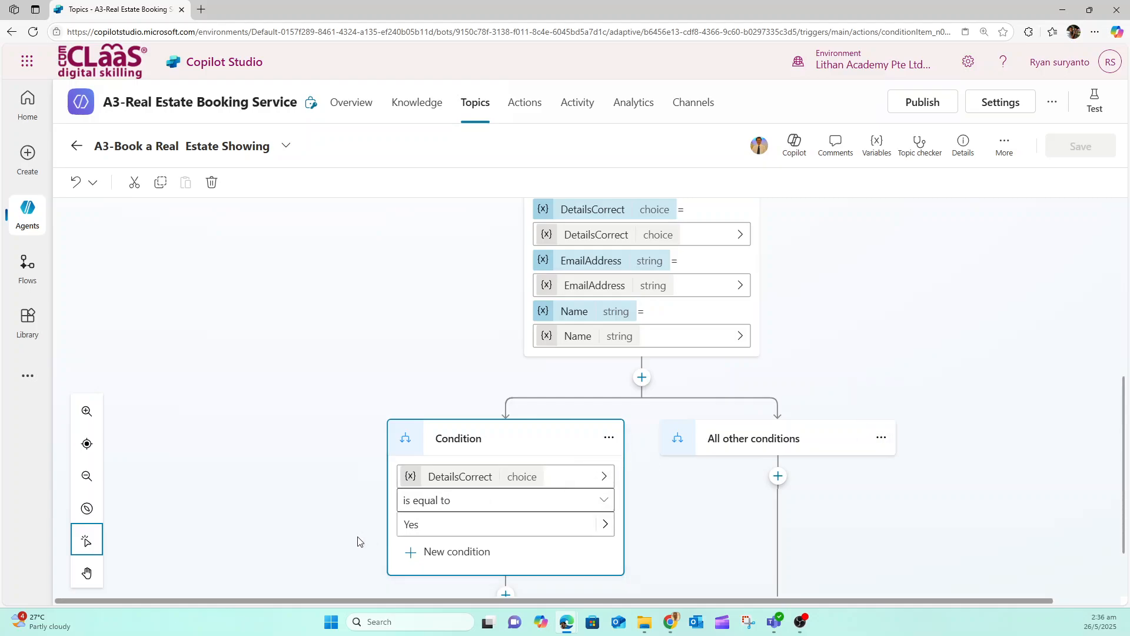
{"action": "scroll", "coordinate": [434, 524], "scroll_direction": "down", "scroll_amount": 2}
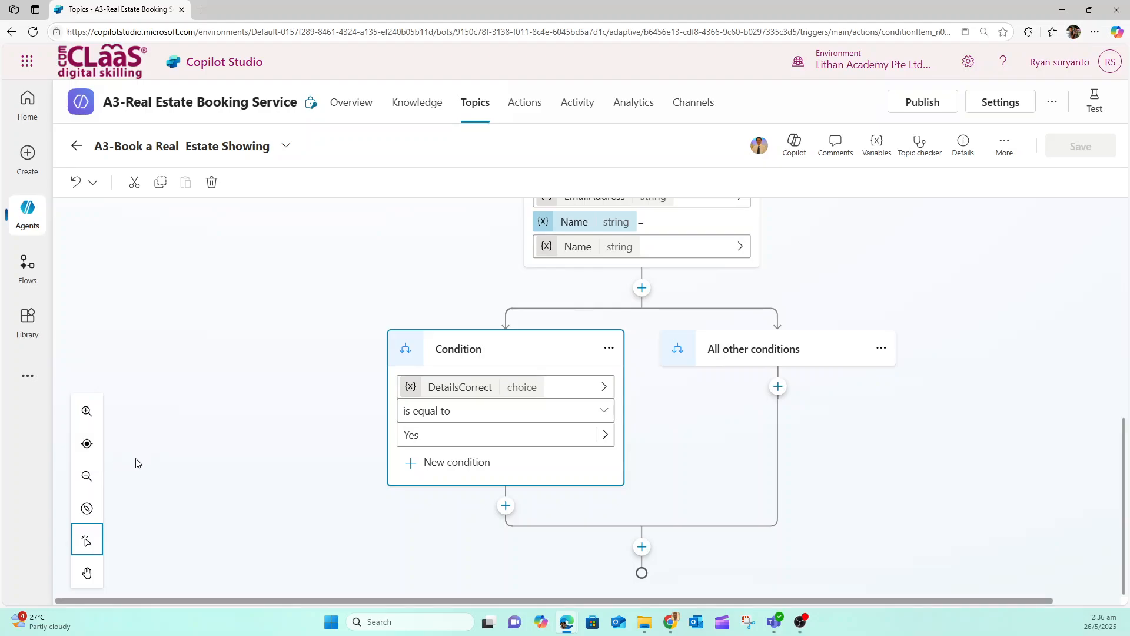
{"action": "left_click", "coordinate": [505, 505]}
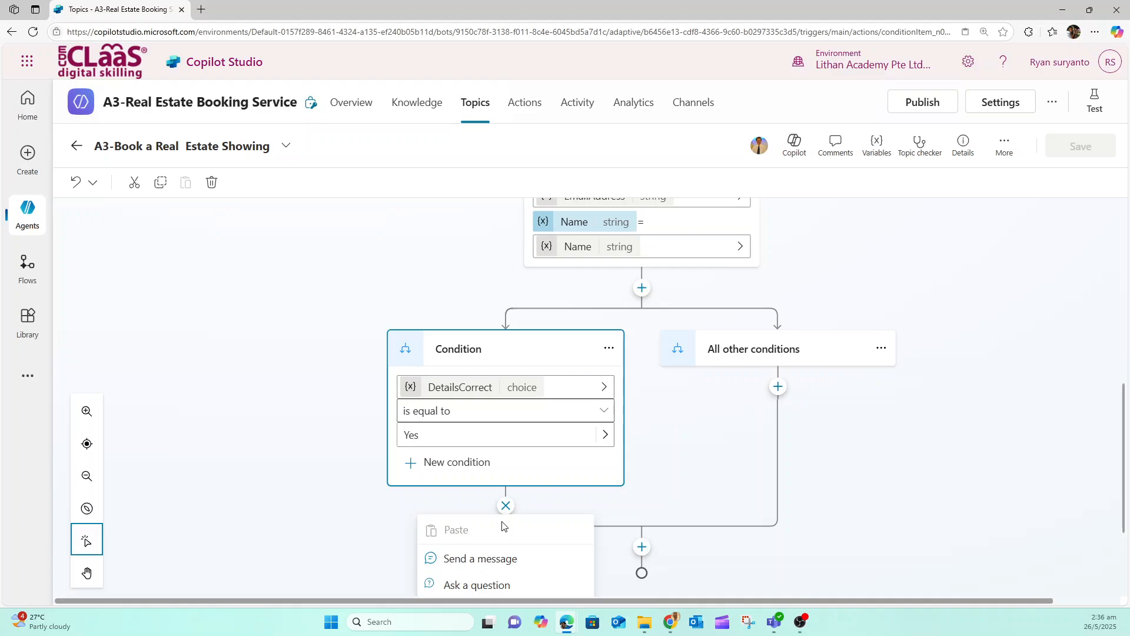
{"action": "scroll", "coordinate": [502, 526], "scroll_direction": "down", "scroll_amount": 3}
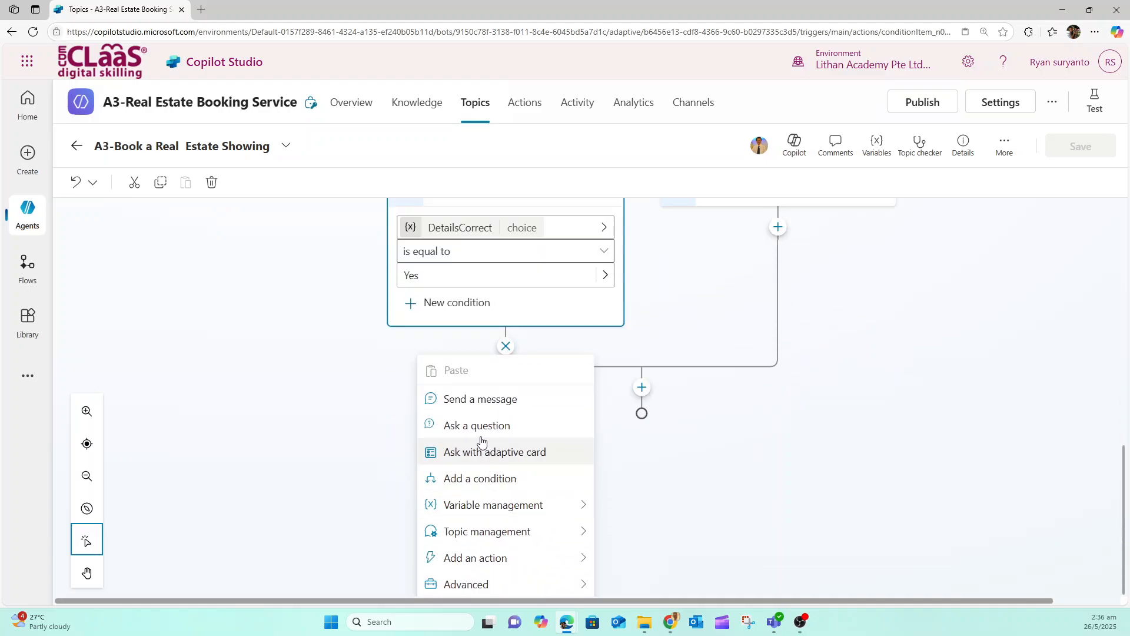
{"action": "left_click", "coordinate": [481, 427]}
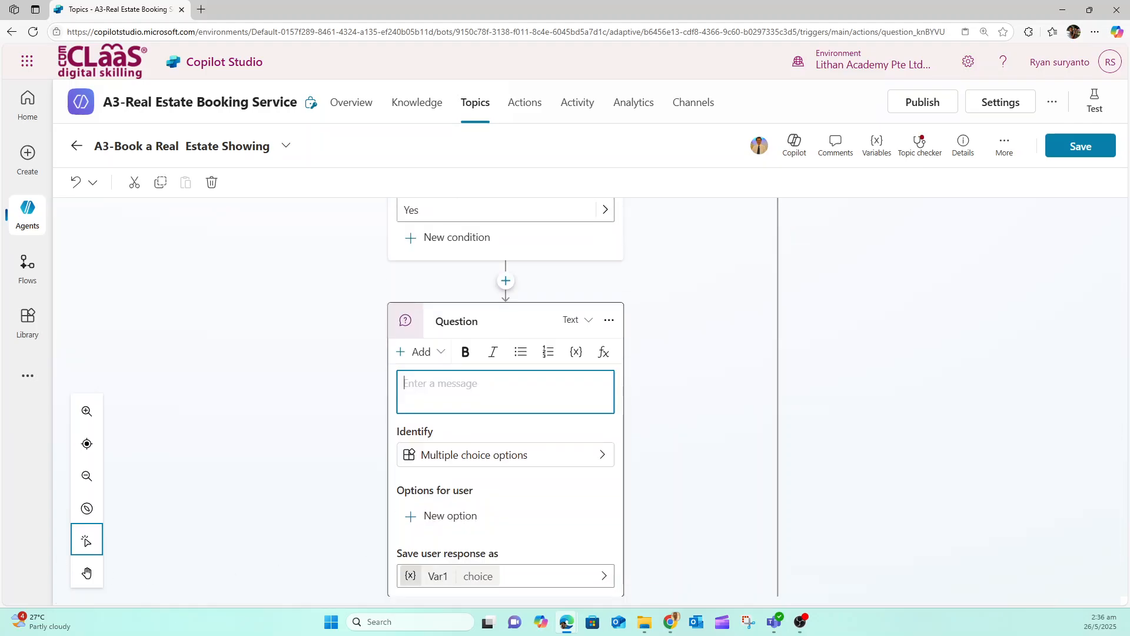
{"action": "key", "text": "alt+Tab"}
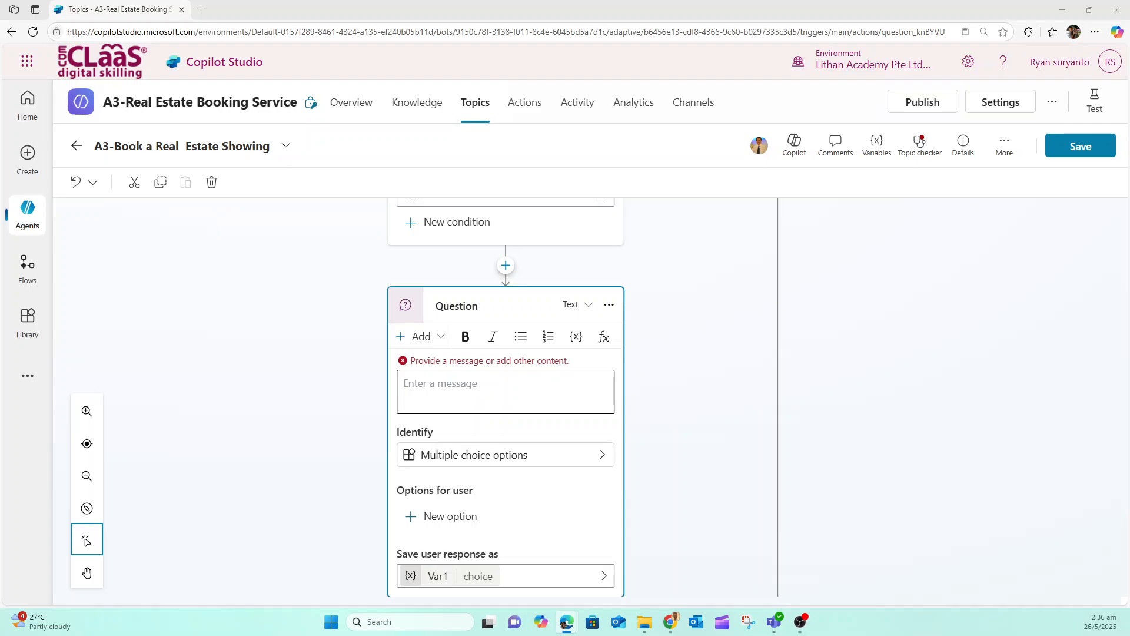
{"action": "left_click", "coordinate": [504, 394]}
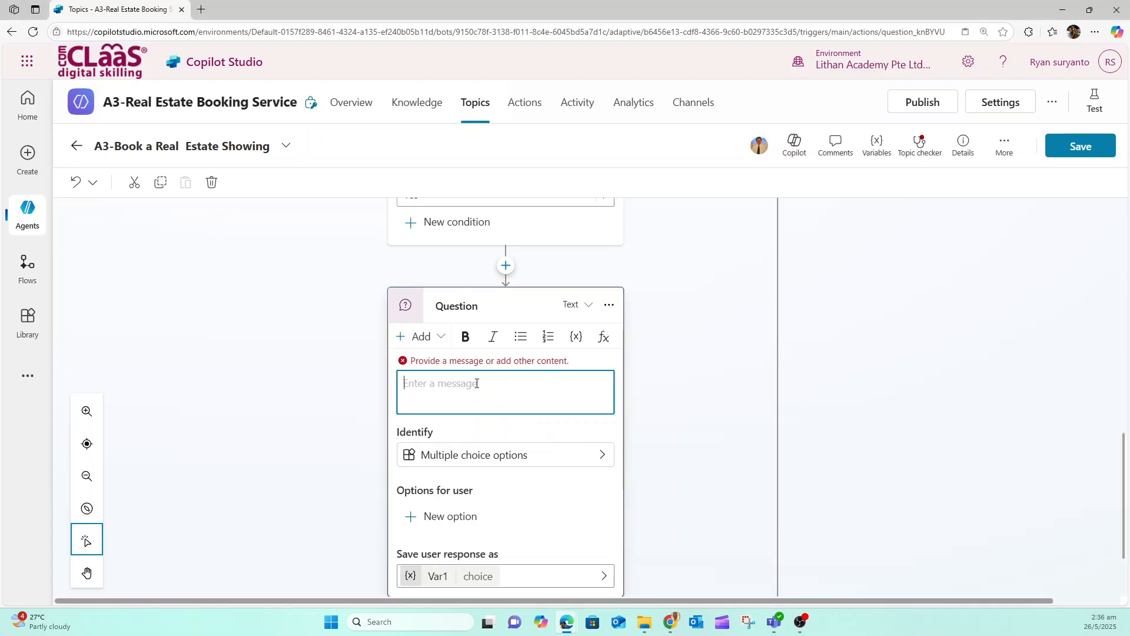
{"action": "type", "text": "Which property do you want to see?"}
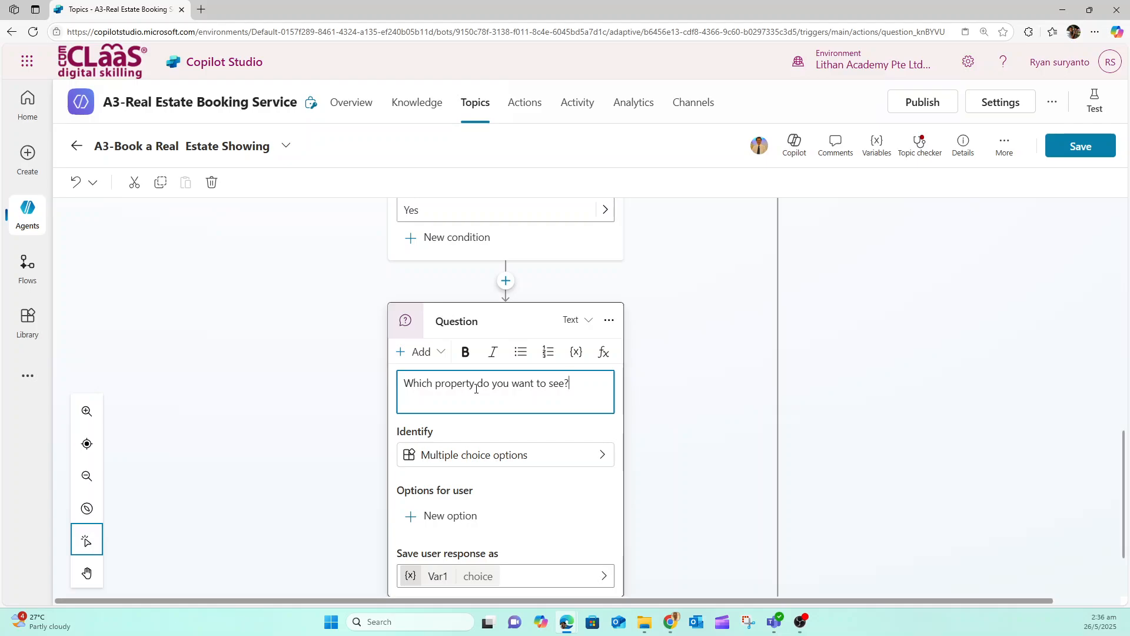
Set the property question to identify the user's entire response
{"action": "left_click", "coordinate": [455, 463]}
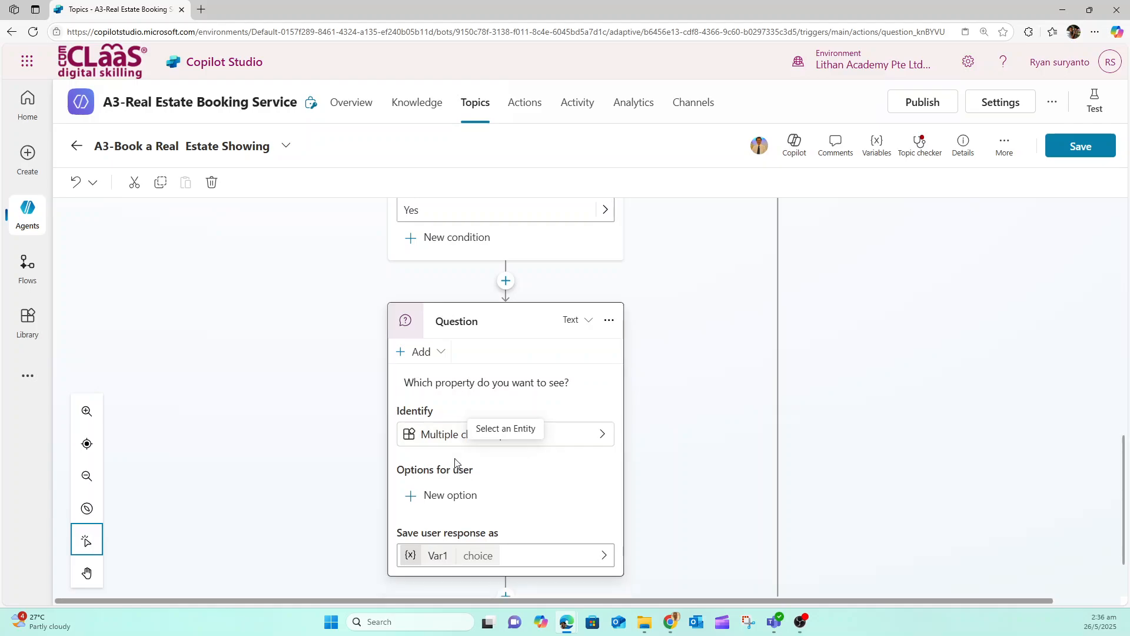
{"action": "left_click", "coordinate": [600, 439]}
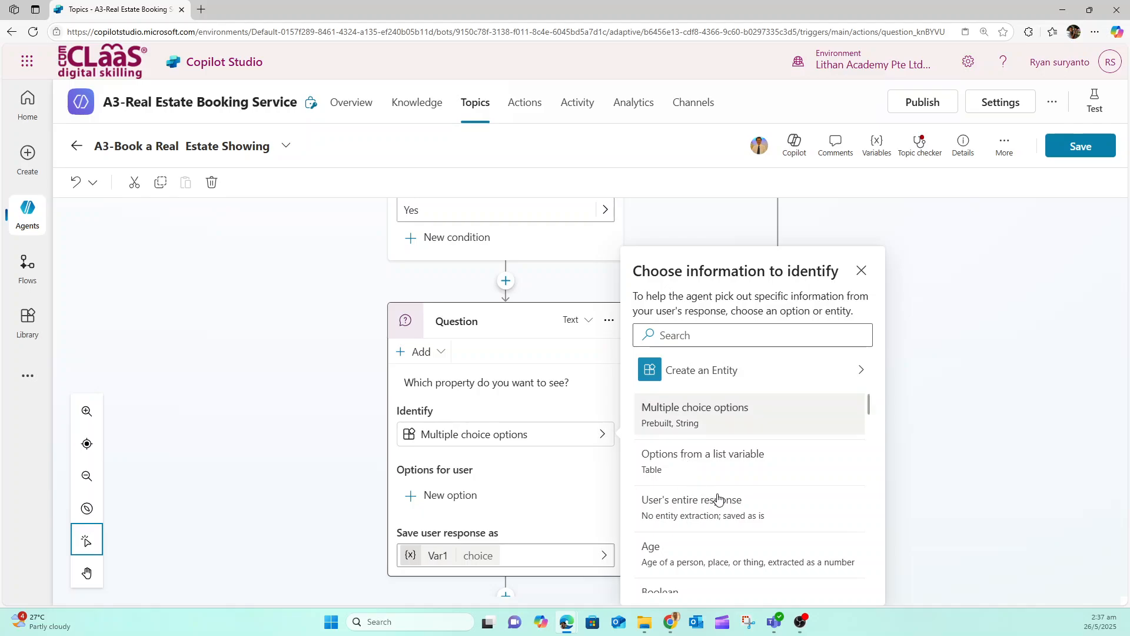
{"action": "left_click", "coordinate": [710, 505]}
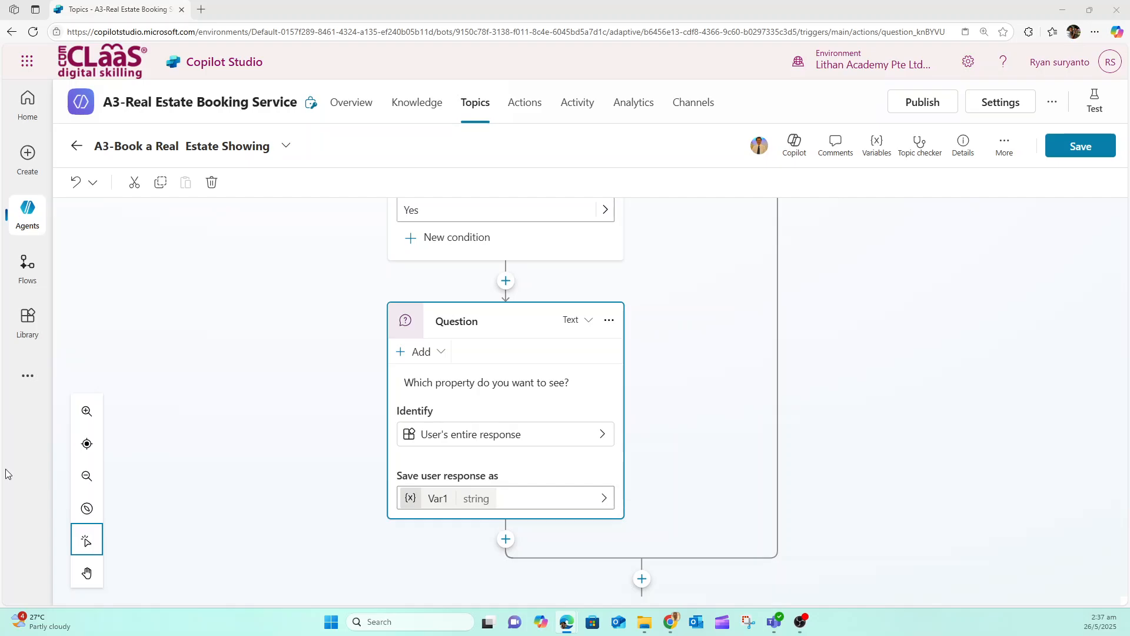
Rename the variable storing the property question's response as PropertyName, and save the topic
{"action": "left_click", "coordinate": [437, 500]}
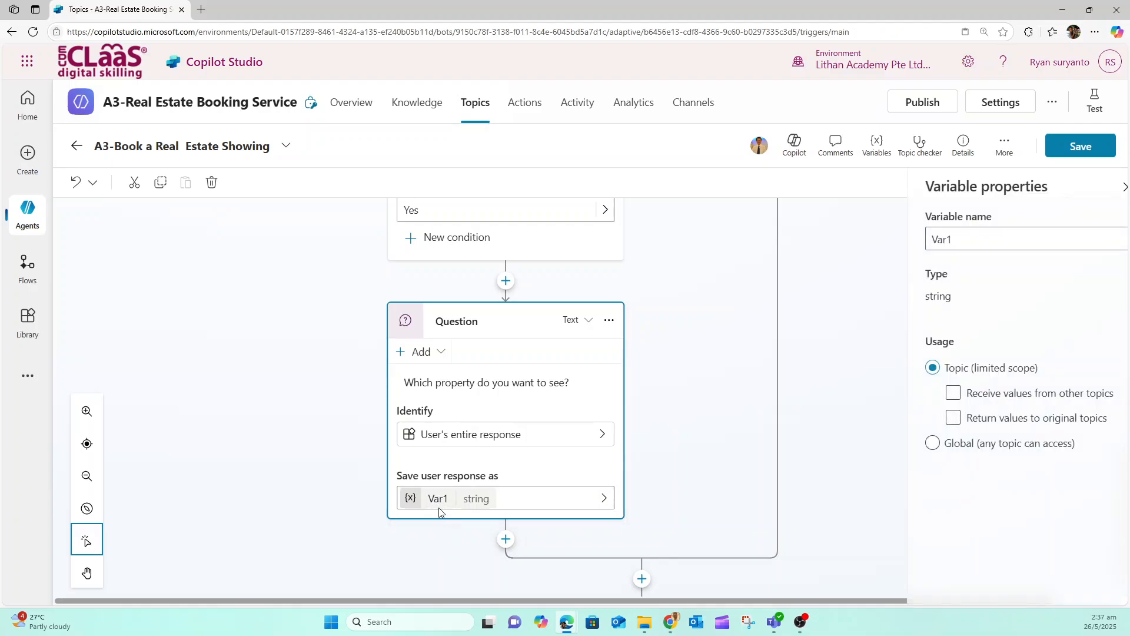
{"action": "left_click", "coordinate": [668, 460]}
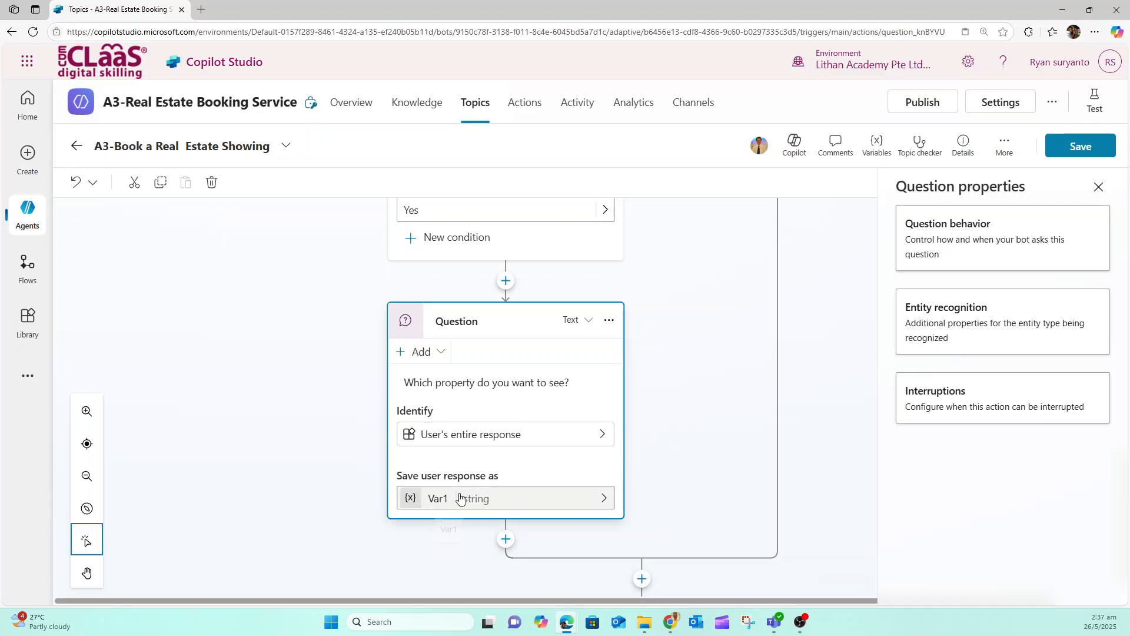
{"action": "left_click", "coordinate": [437, 504]}
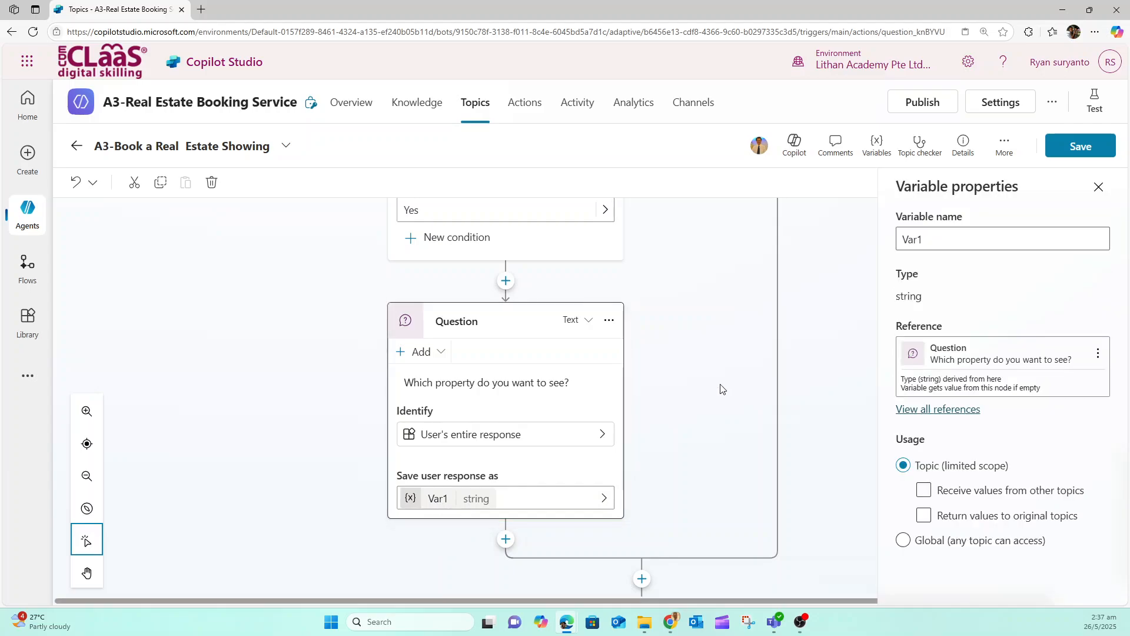
{"action": "left_click_drag", "start_coordinate": [926, 239], "coordinate": [877, 244]}
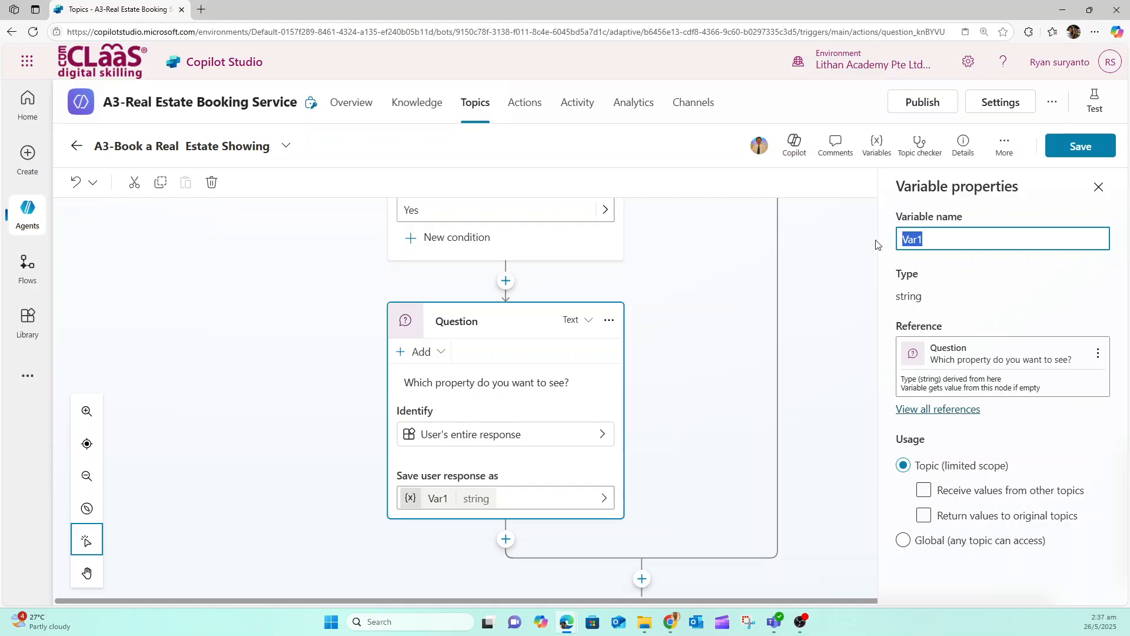
{"action": "type", "text": "PropertyName"}
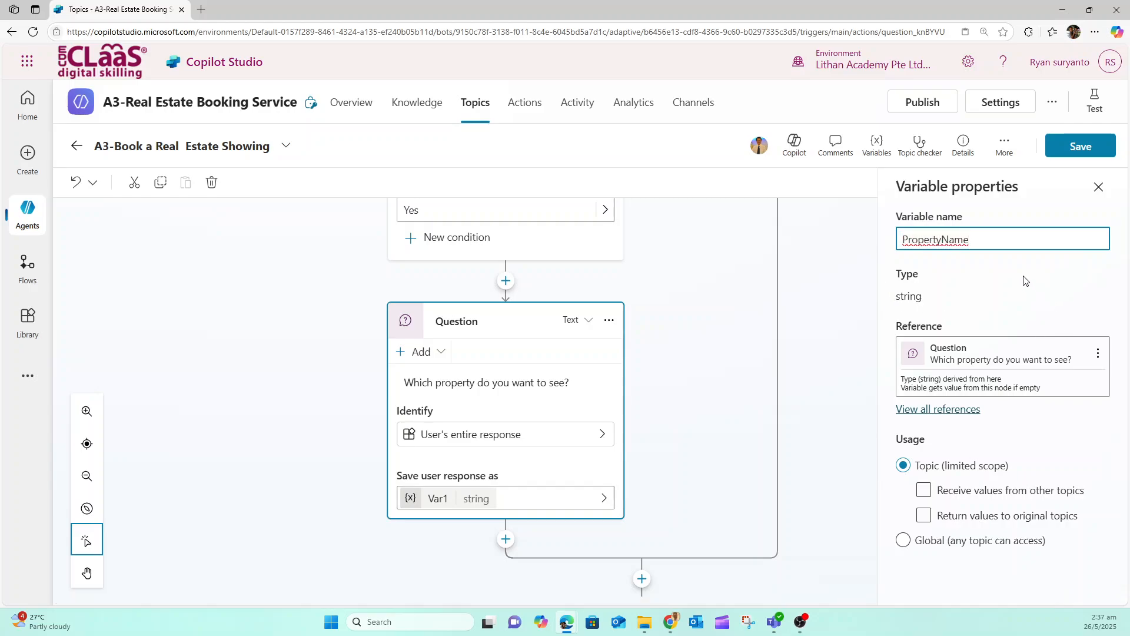
{"action": "left_click", "coordinate": [905, 238]}
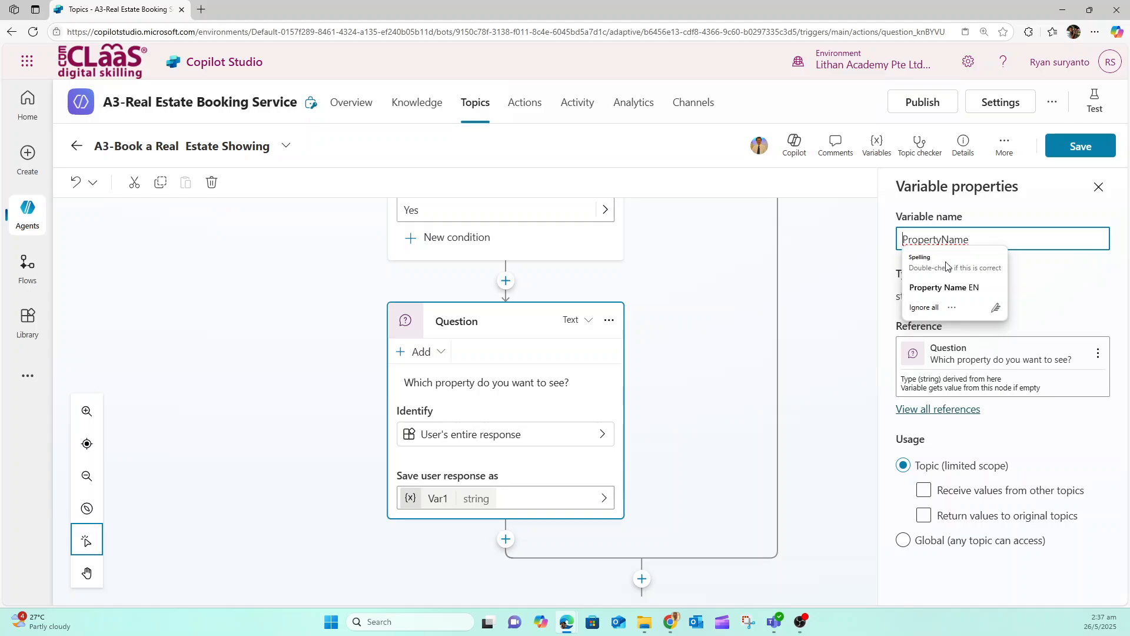
{"action": "key", "text": "Escape"}
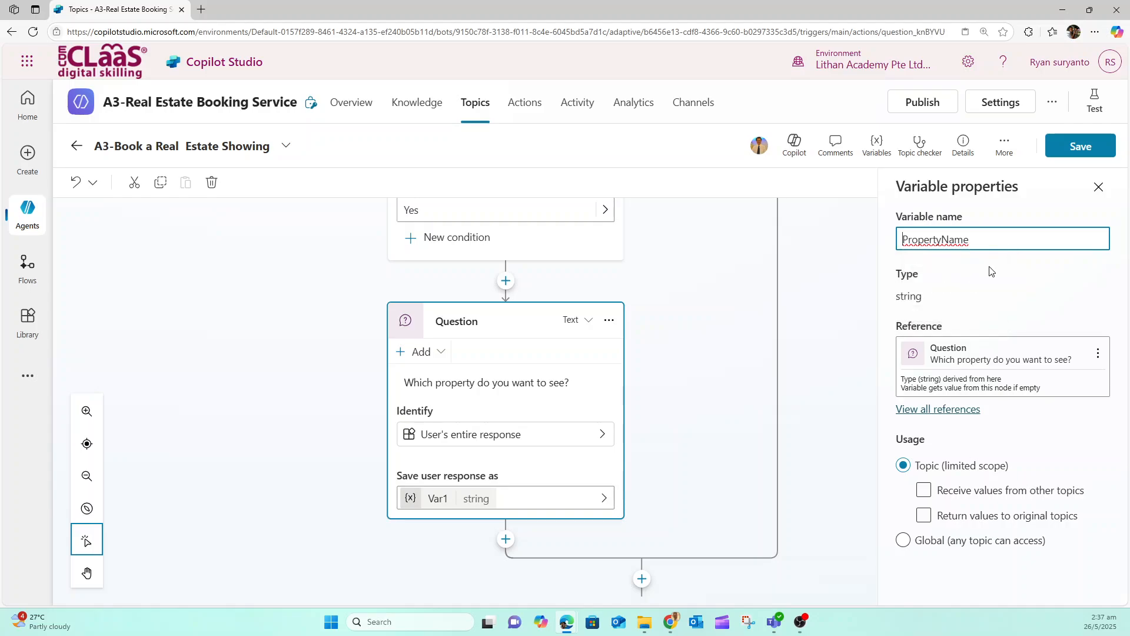
{"action": "left_click", "coordinate": [992, 271]}
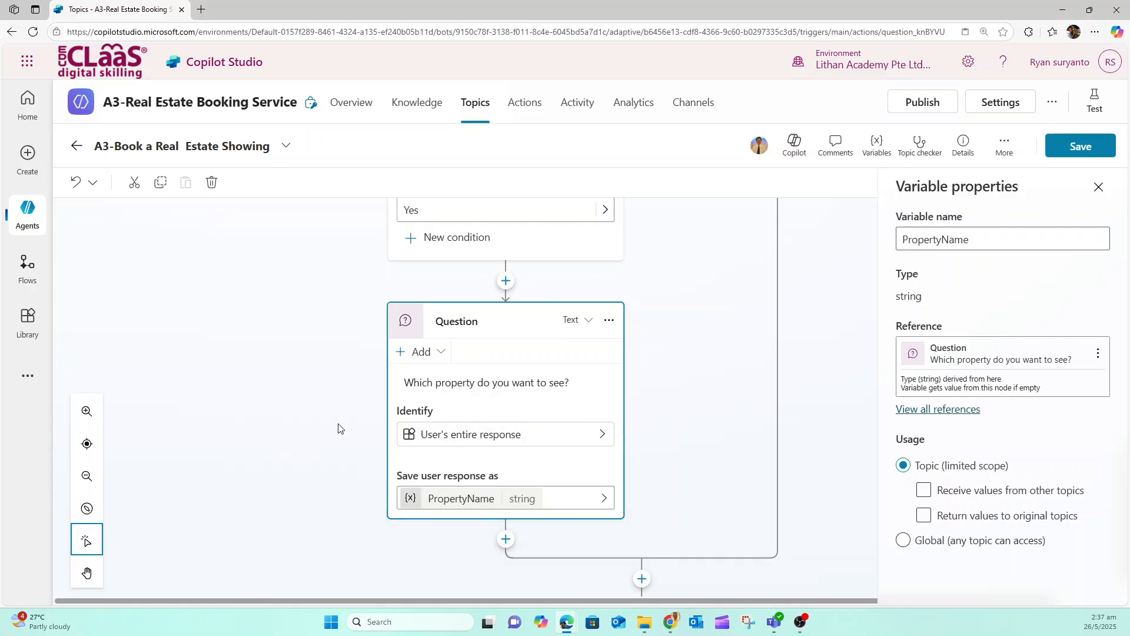
{"action": "scroll", "coordinate": [338, 428], "scroll_direction": "down", "scroll_amount": 1}
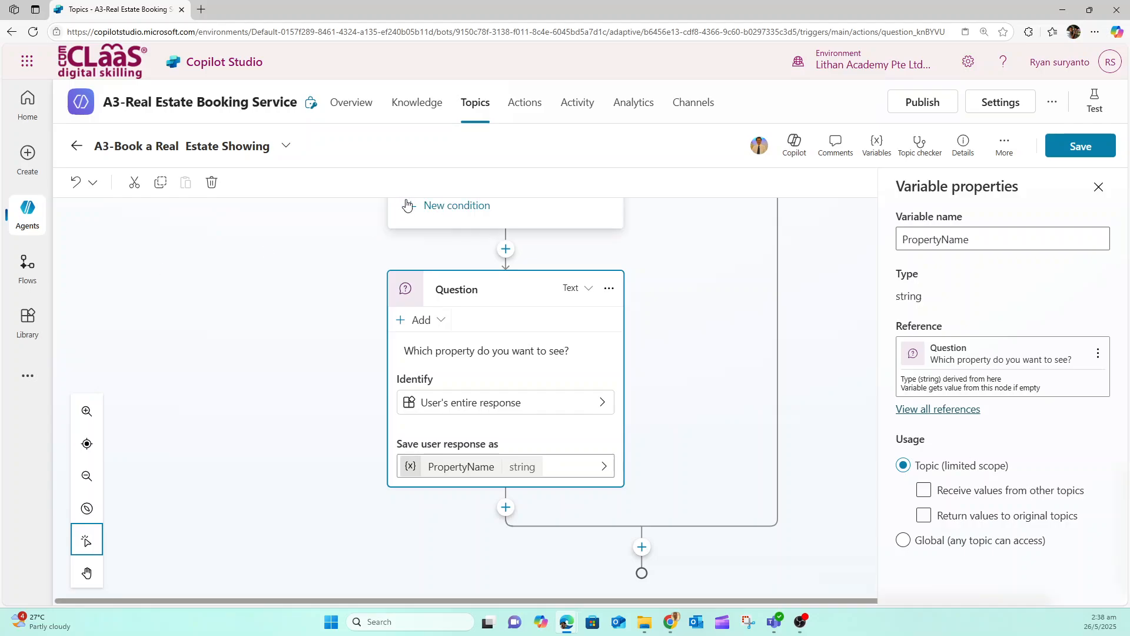
{"action": "left_click", "coordinate": [1081, 153]}
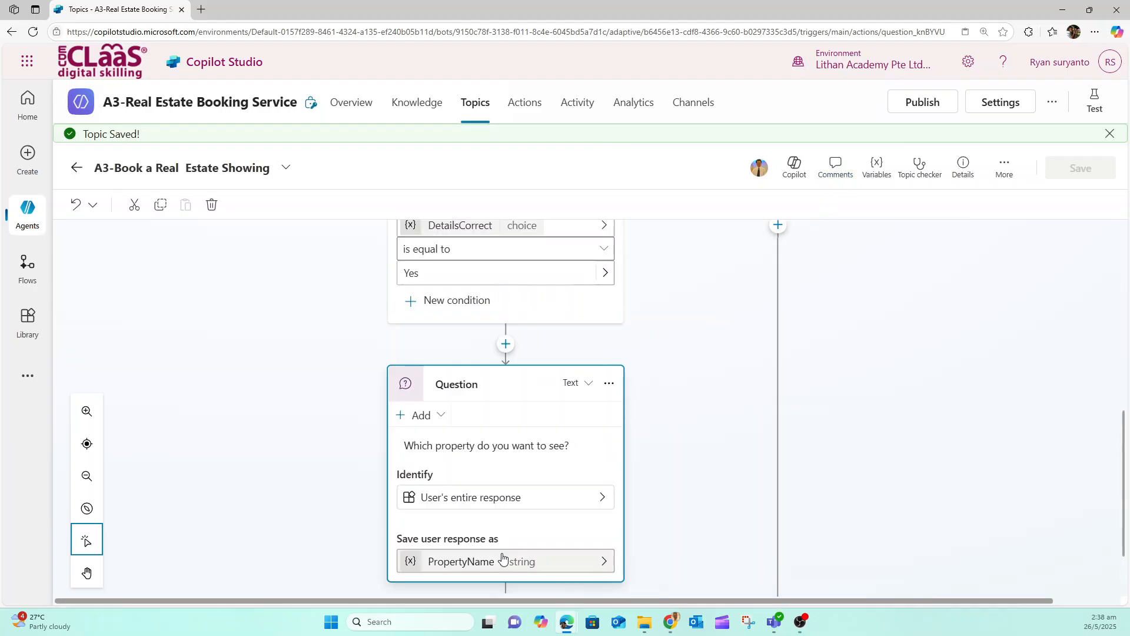
Below the property question, add another question asking "What date and time do you want to see the property?"
{"action": "left_click", "coordinate": [502, 558]}
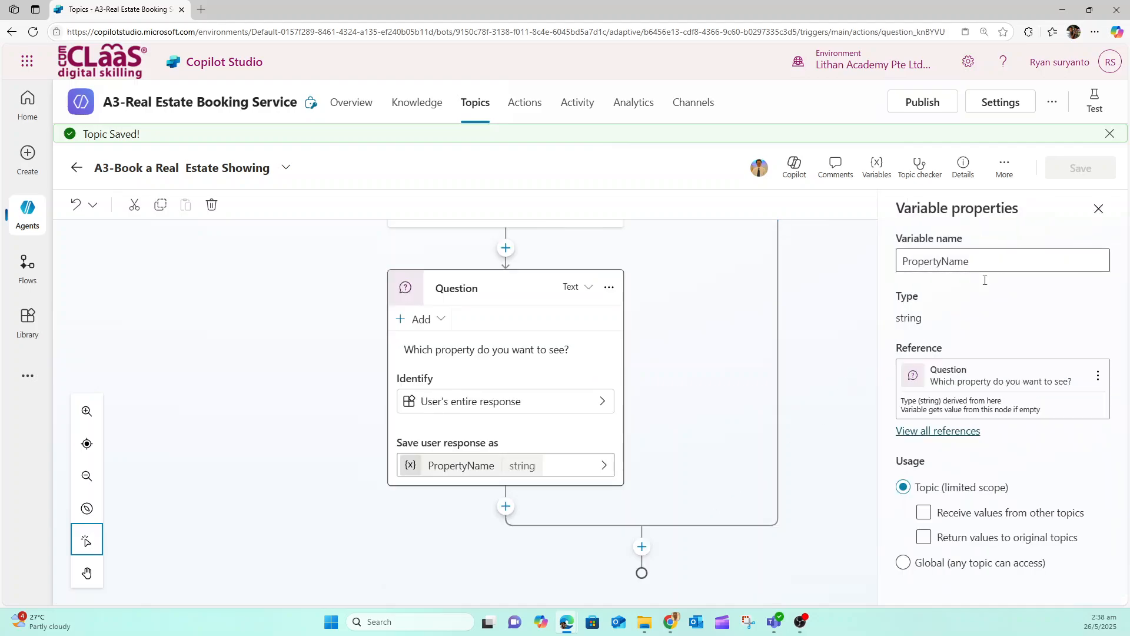
{"action": "left_click", "coordinate": [506, 507]}
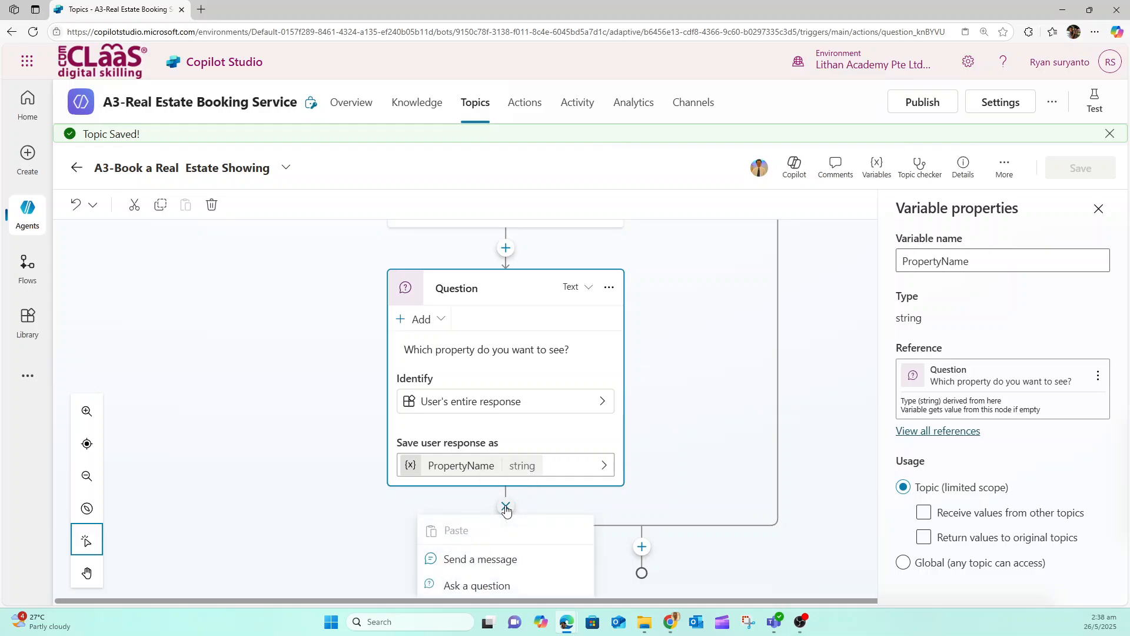
{"action": "scroll", "coordinate": [683, 455], "scroll_direction": "down", "scroll_amount": 3}
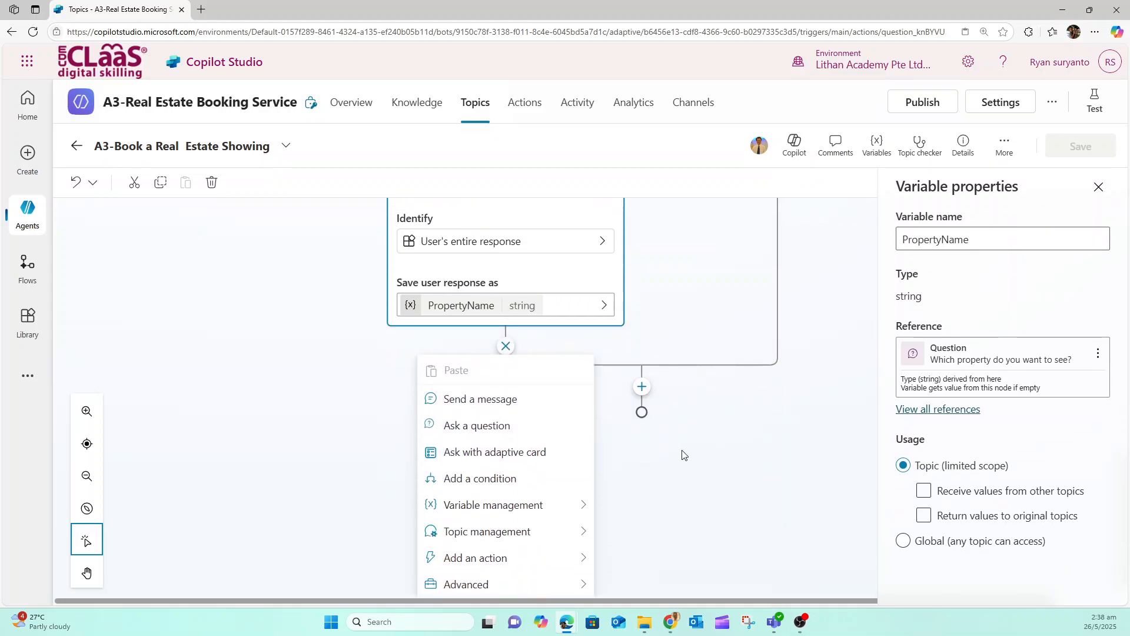
{"action": "left_click", "coordinate": [483, 426]}
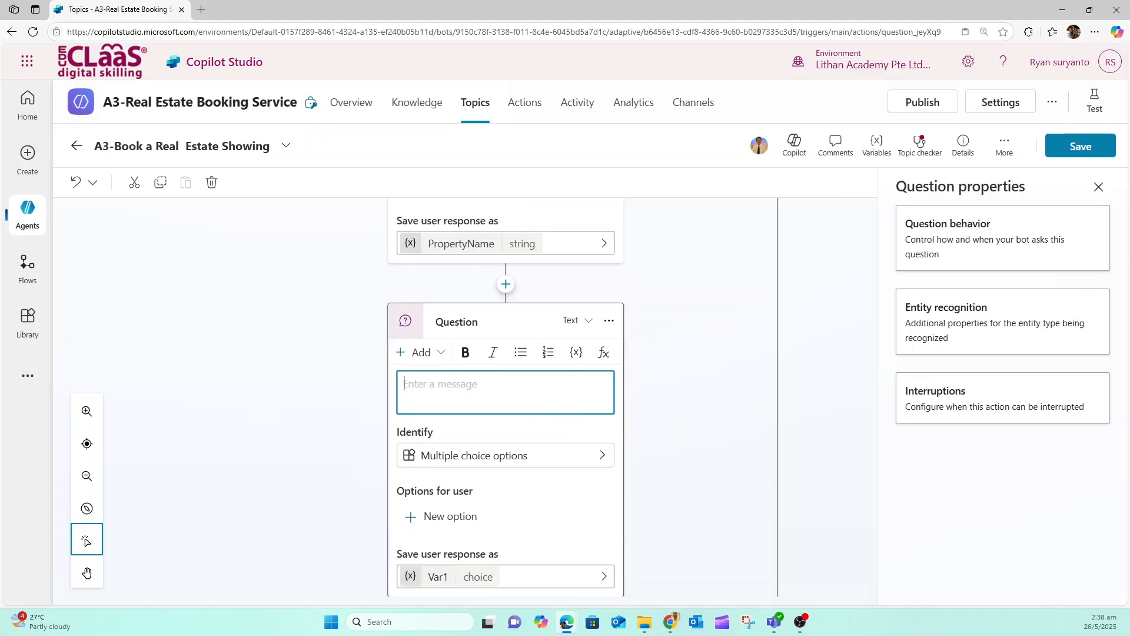
{"action": "key", "text": "alt+Tab"}
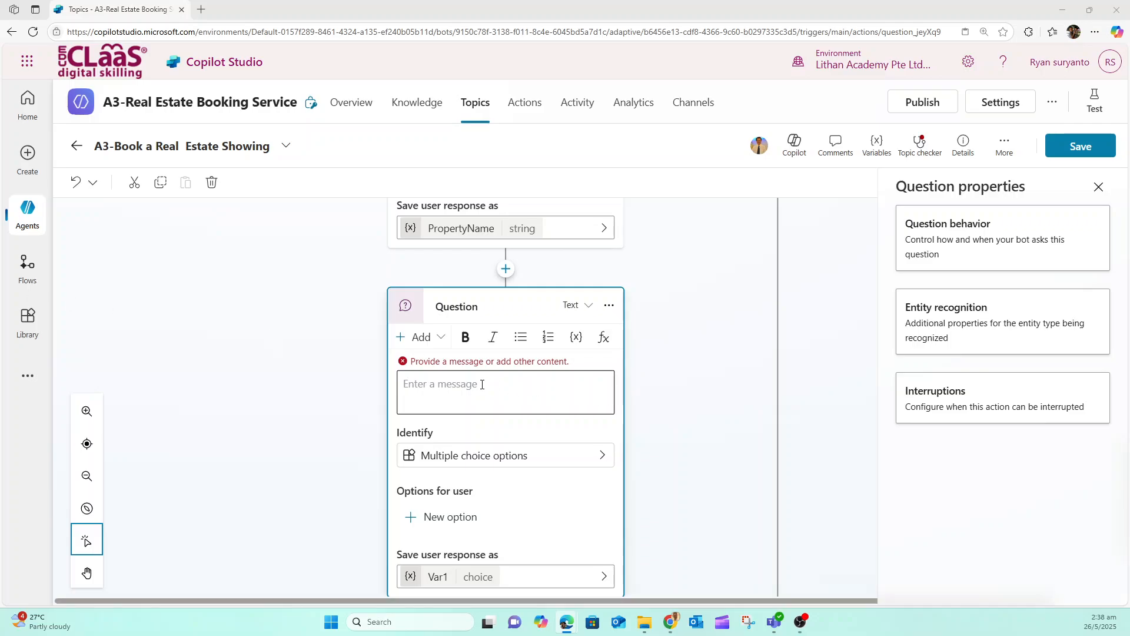
{"action": "left_click", "coordinate": [482, 384]}
{"action": "type", "text": "What date and time do you want to see the property?"}
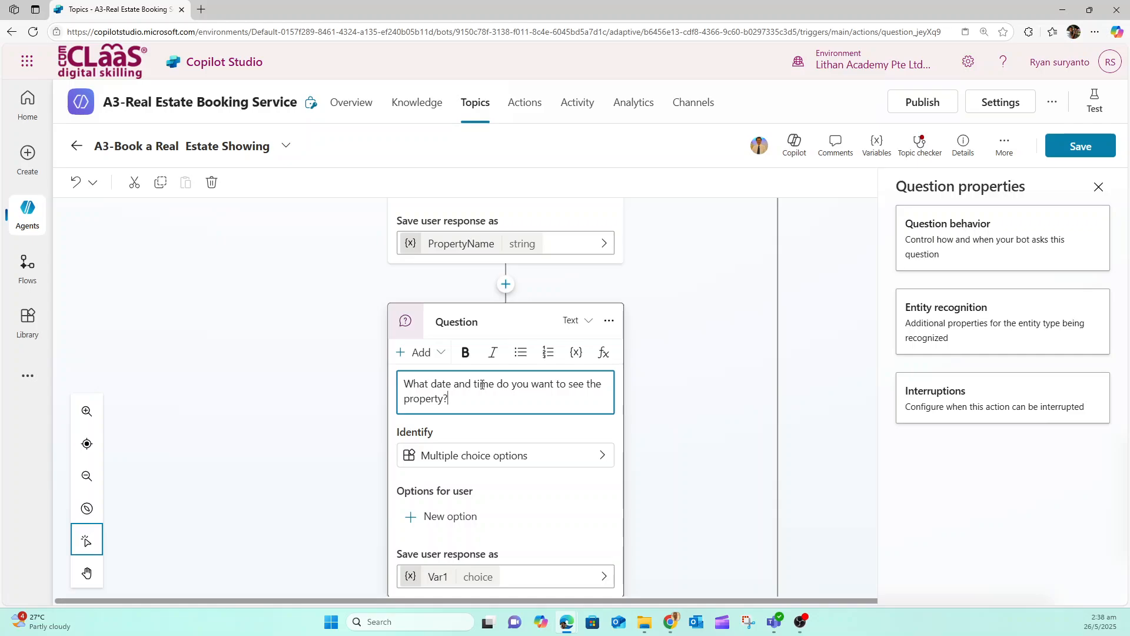
Set the viewing date question to identify the Date and time entity
{"action": "left_click", "coordinate": [492, 458]}
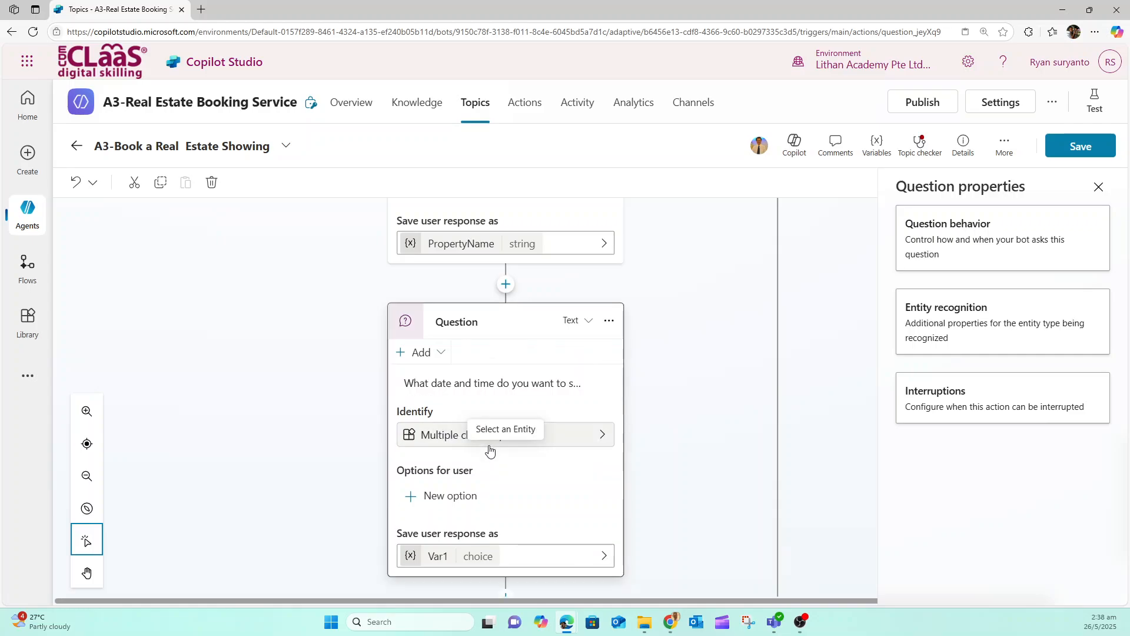
{"action": "left_click", "coordinate": [600, 437]}
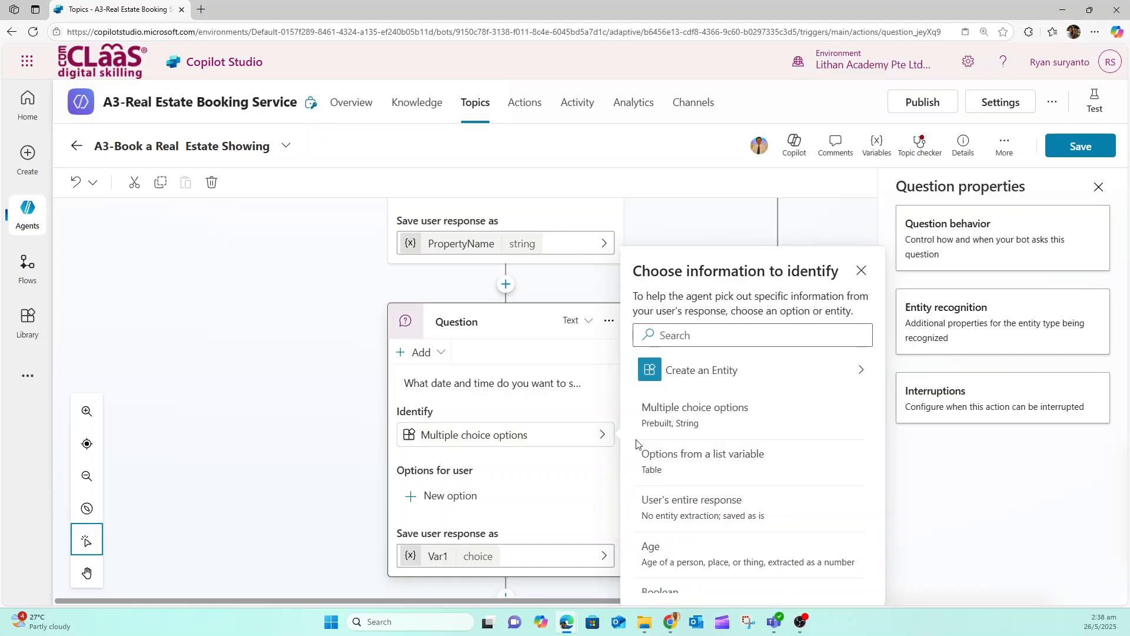
{"action": "scroll", "coordinate": [718, 452], "scroll_direction": "down", "scroll_amount": 8}
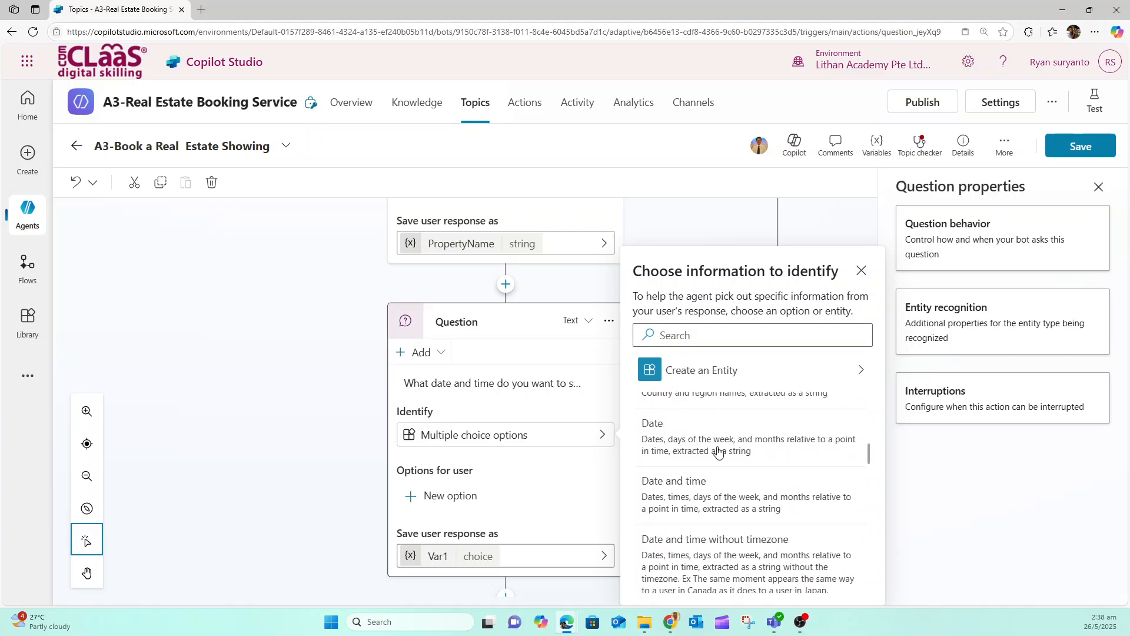
{"action": "left_click", "coordinate": [695, 487]}
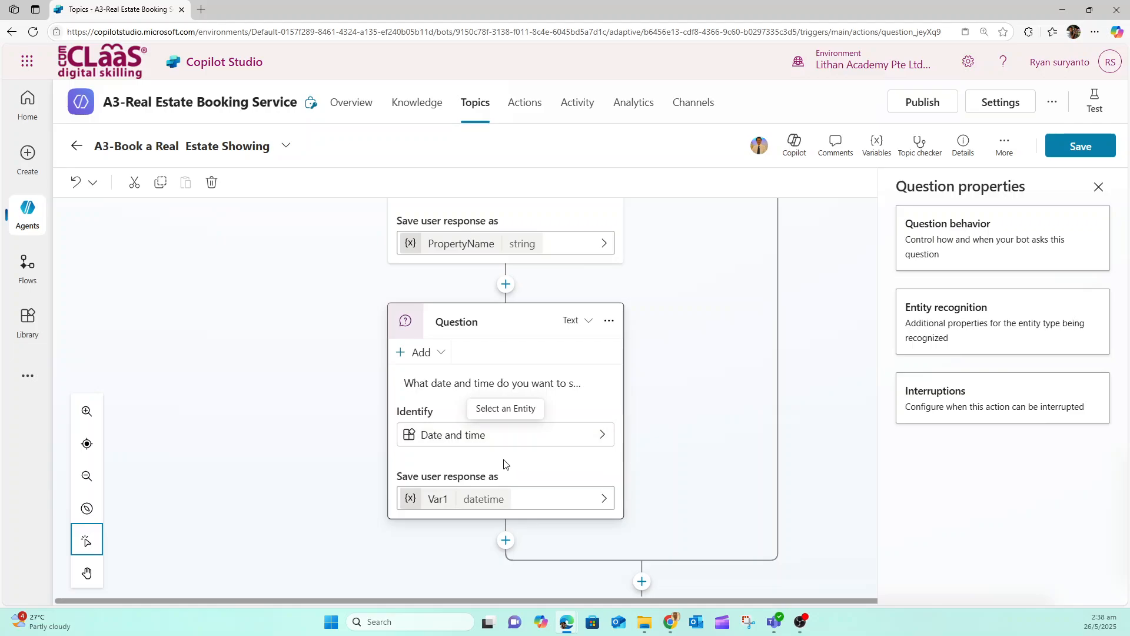
Rename the variable storing the viewing date question's response as DateTime
{"action": "left_click", "coordinate": [435, 500]}
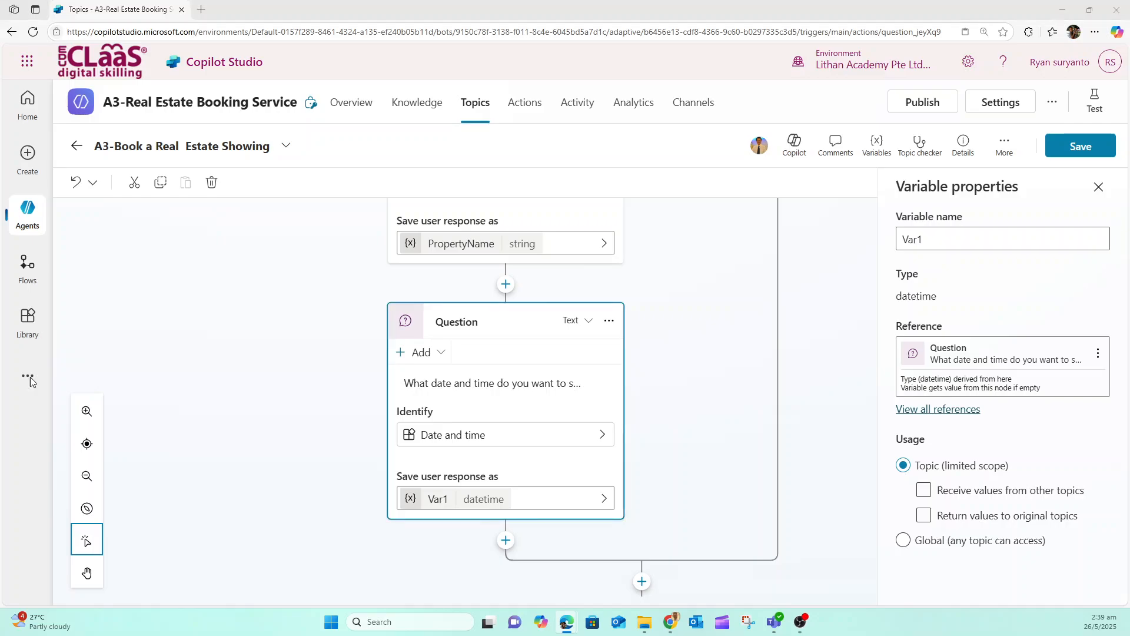
{"action": "left_click_drag", "start_coordinate": [928, 241], "coordinate": [874, 244]}
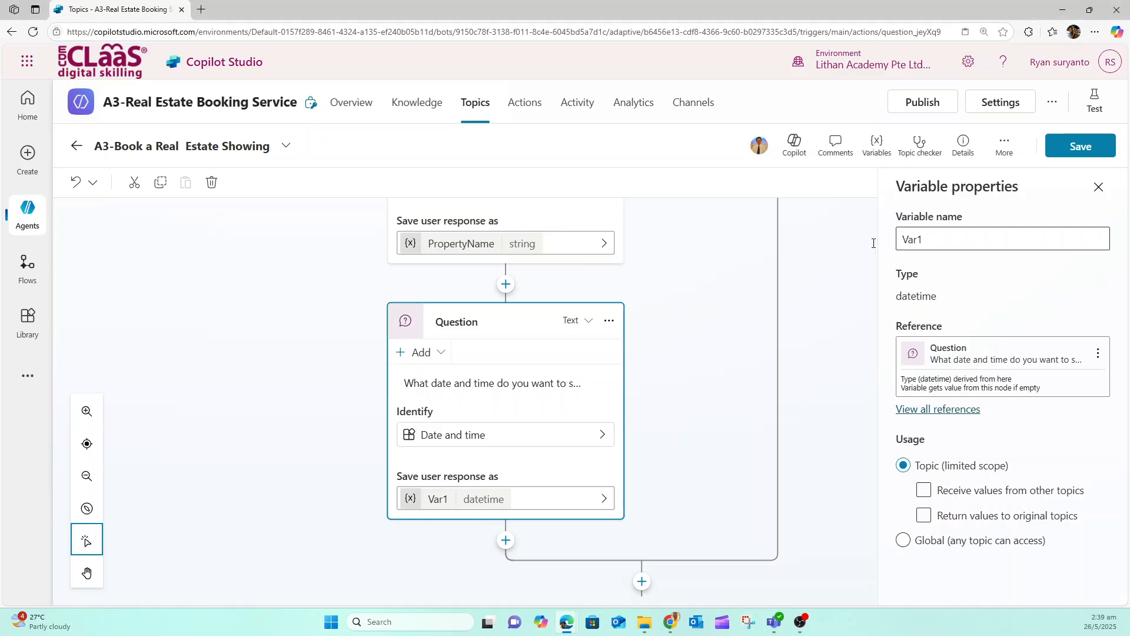
{"action": "double_click", "coordinate": [933, 245]}
{"action": "type", "text": "DateTime"}
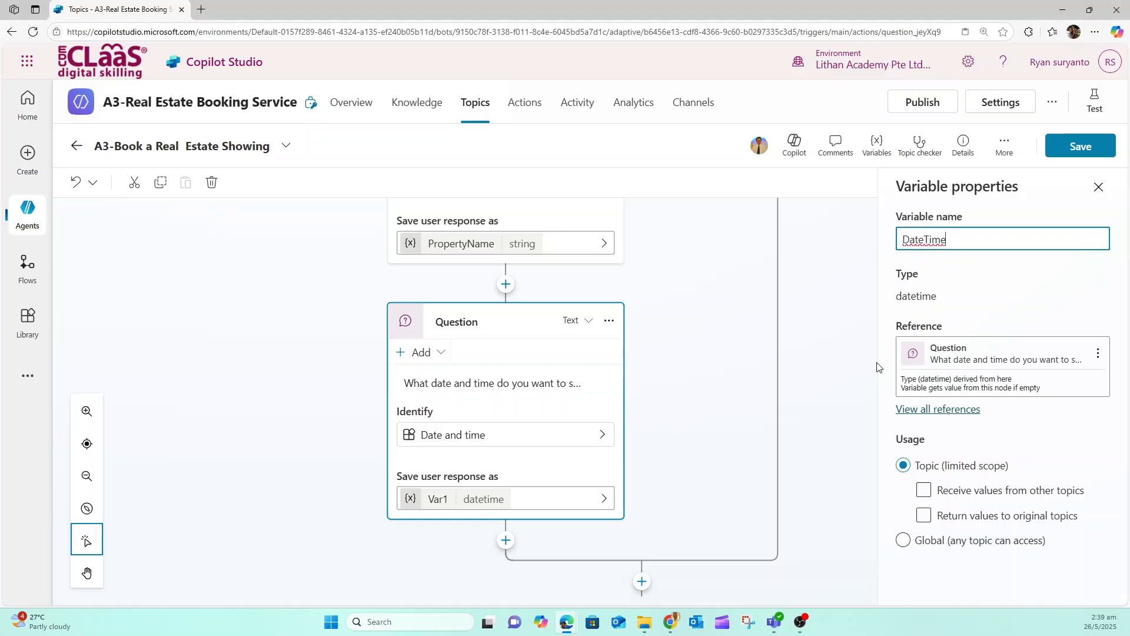
{"action": "left_click", "coordinate": [824, 361]}
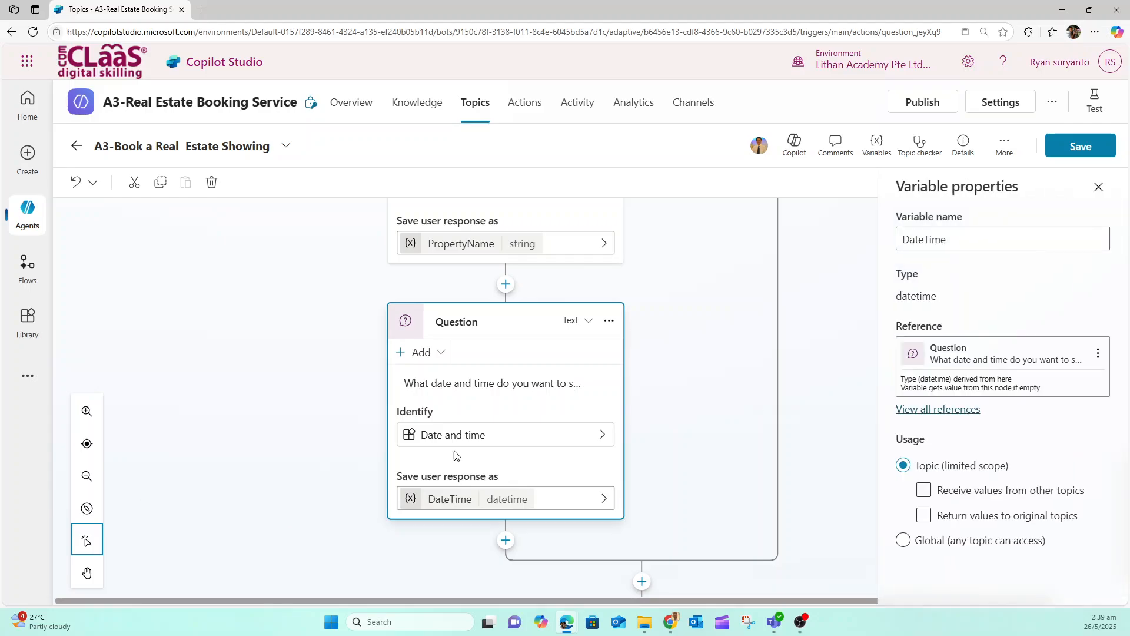
Save the topic and start a new test conversation with the agent
{"action": "left_click", "coordinate": [1081, 146]}
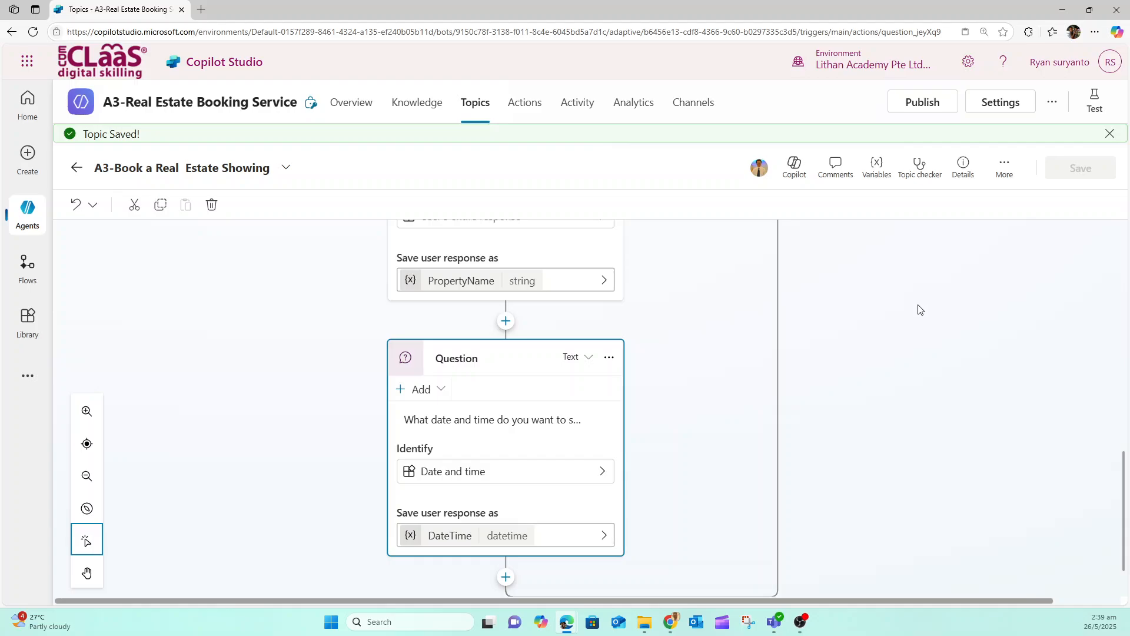
{"action": "left_click", "coordinate": [1094, 101]}
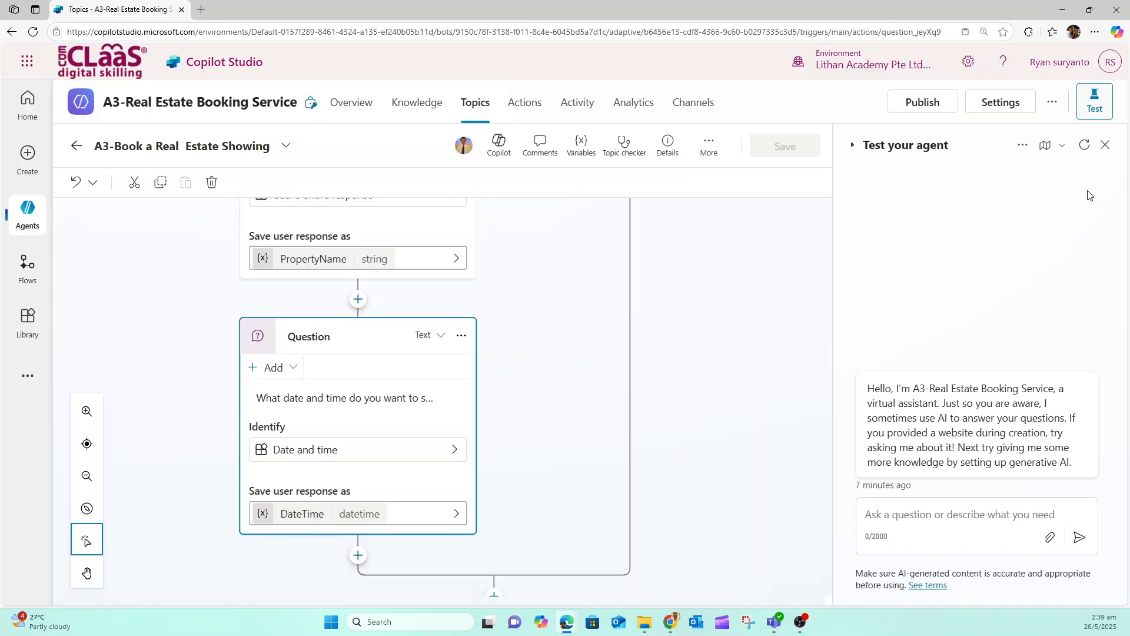
{"action": "left_click", "coordinate": [1085, 148]}
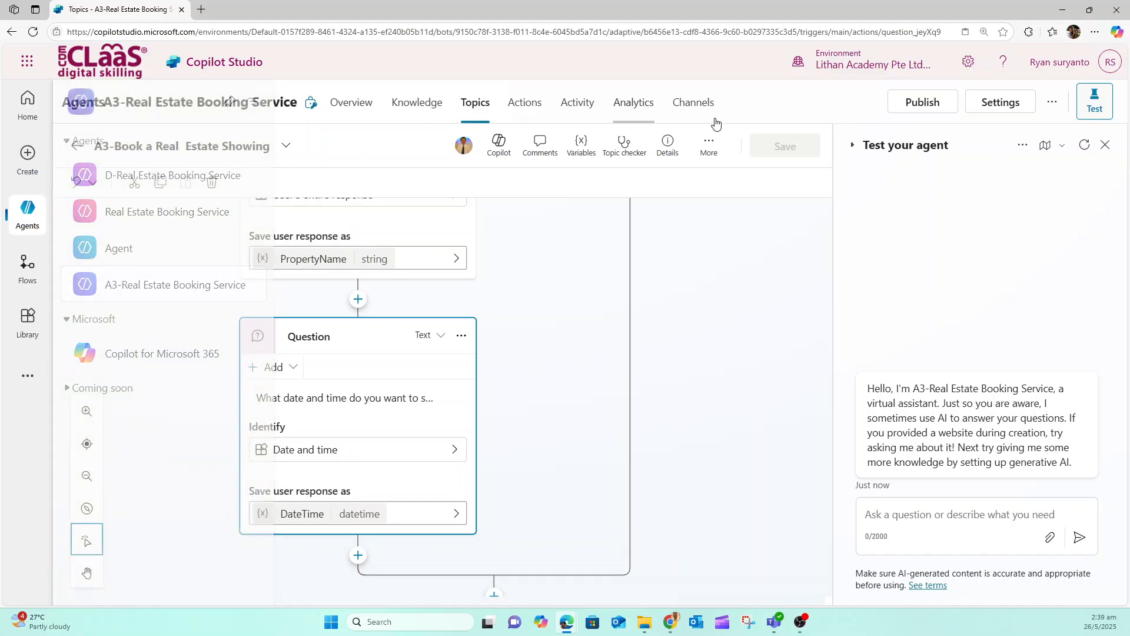
{"action": "left_click", "coordinate": [1052, 104]}
{"action": "left_click", "coordinate": [1052, 104]}
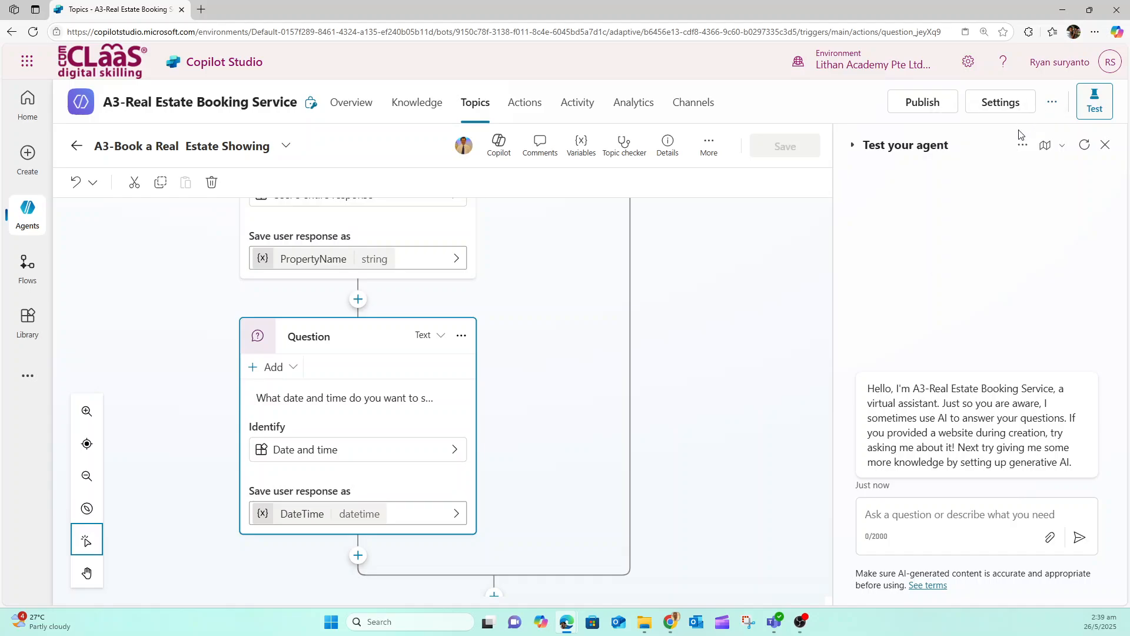
{"action": "left_click", "coordinate": [1023, 145]}
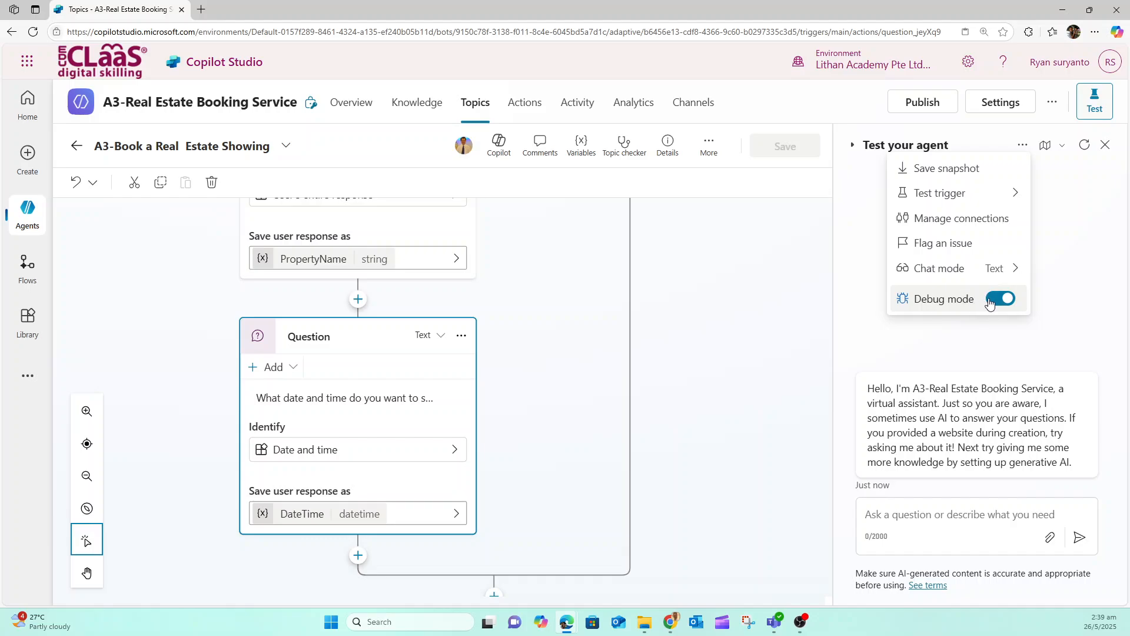
{"action": "left_click", "coordinate": [1093, 309]}
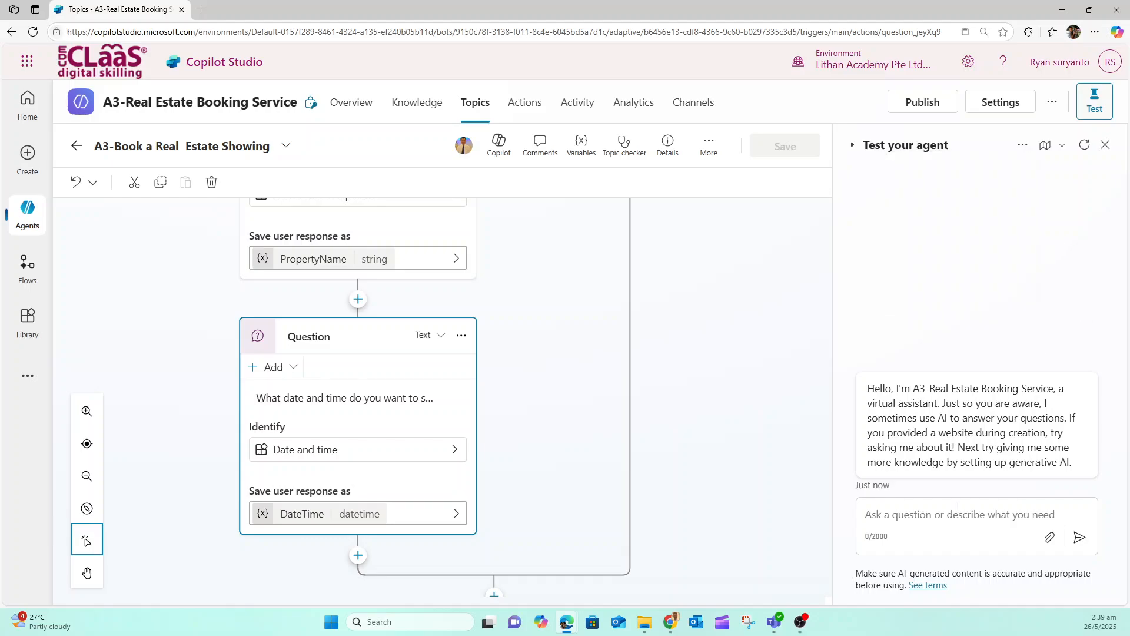
Send the agent the test message "I want to book a real estate showing"
{"action": "left_click", "coordinate": [915, 526]}
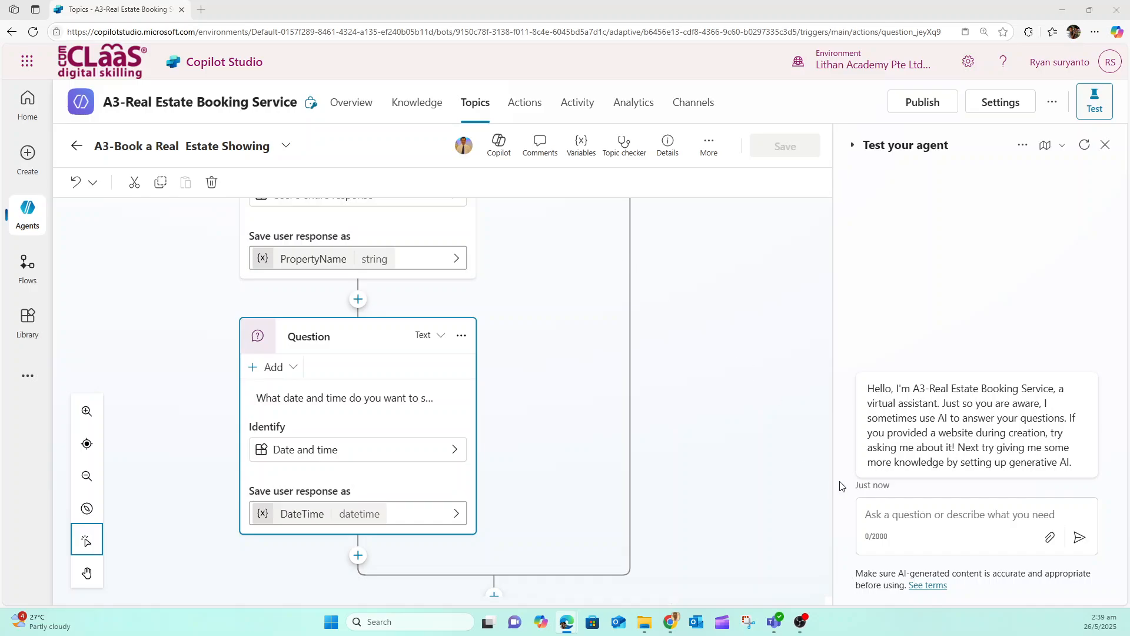
{"action": "left_click", "coordinate": [911, 511]}
{"action": "type", "text": "I want to book a real estate showing"}
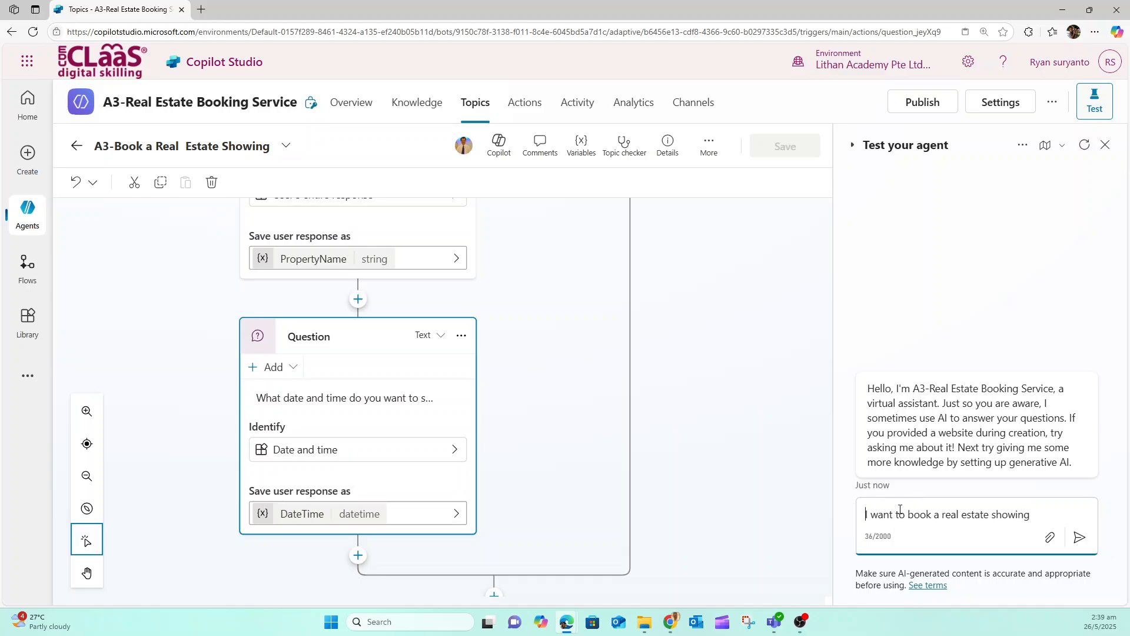
{"action": "left_click", "coordinate": [1079, 537]}
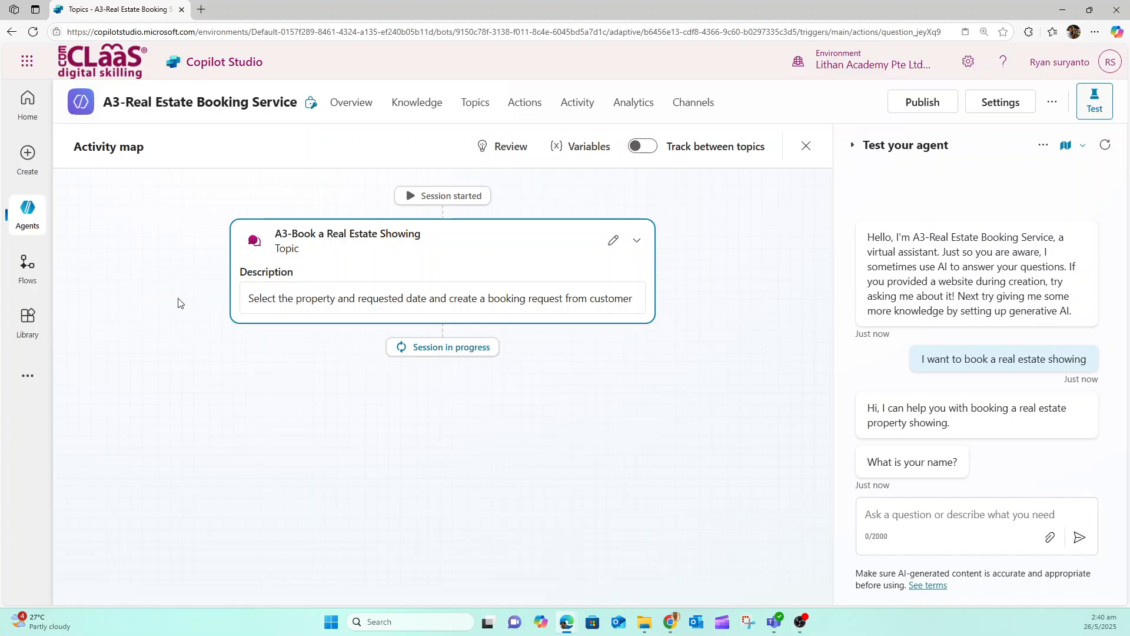
Answer the agent's name question with the customer's full name
{"action": "left_click", "coordinate": [913, 531]}
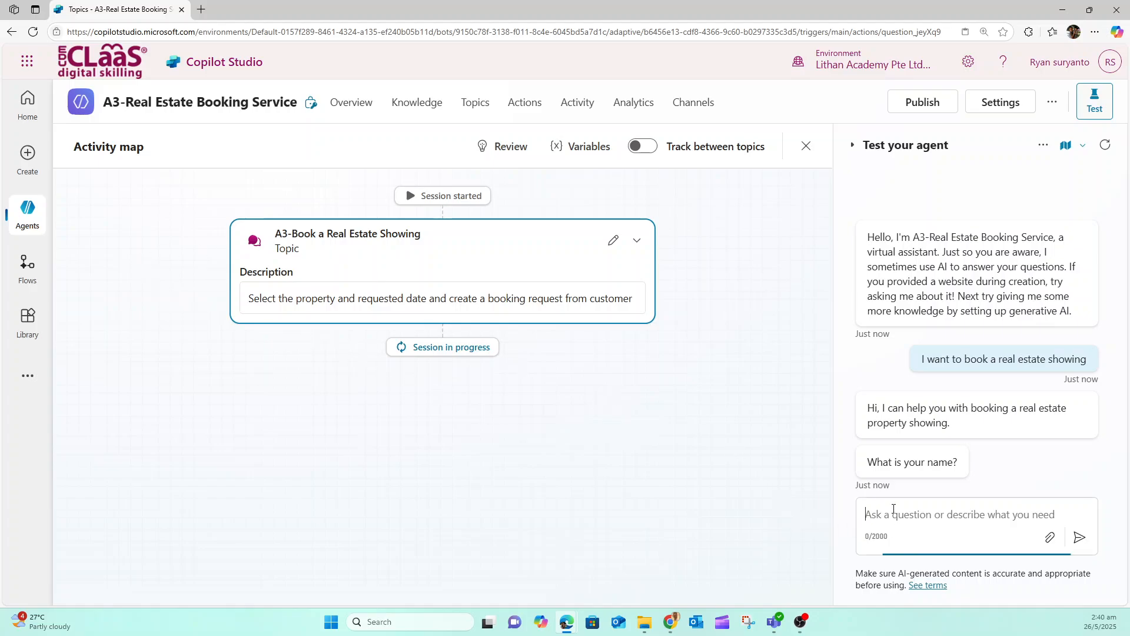
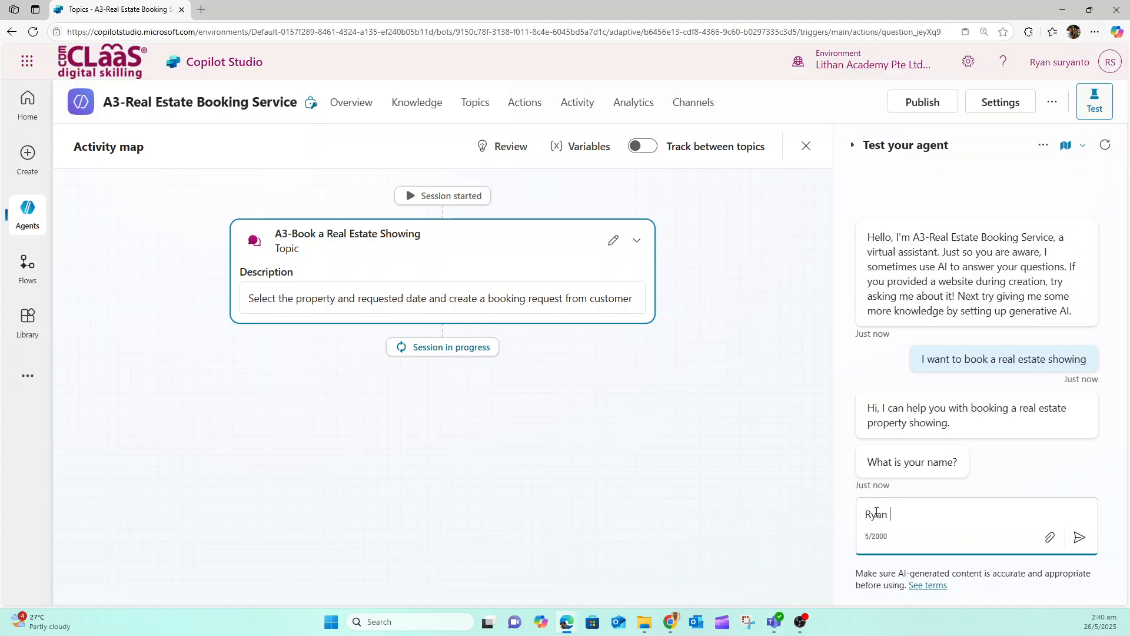
{"action": "left_click", "coordinate": [1082, 539]}
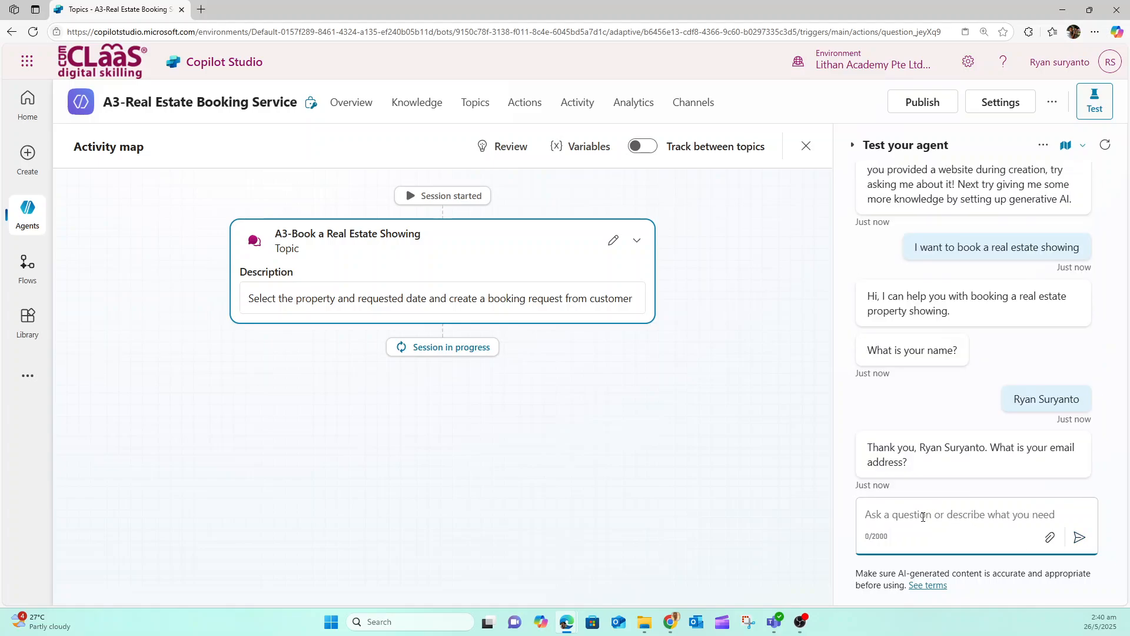
Reply to the agent with the customer's email address and confirm the summarized details with Yes
{"action": "left_click", "coordinate": [923, 516]}
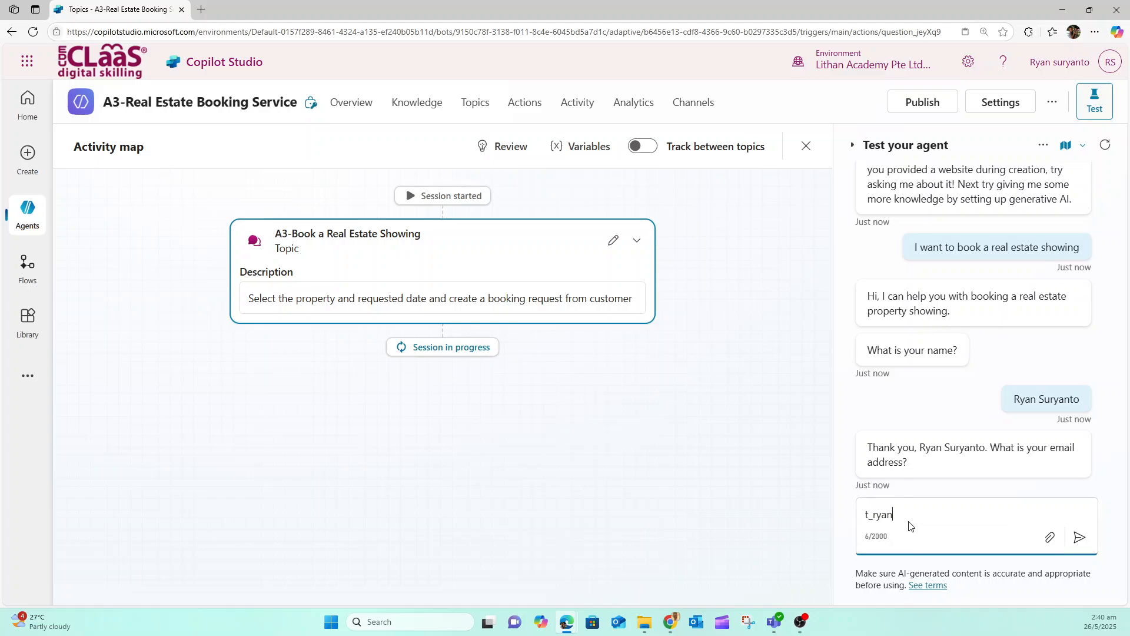
{"action": "left_click", "coordinate": [1079, 539]}
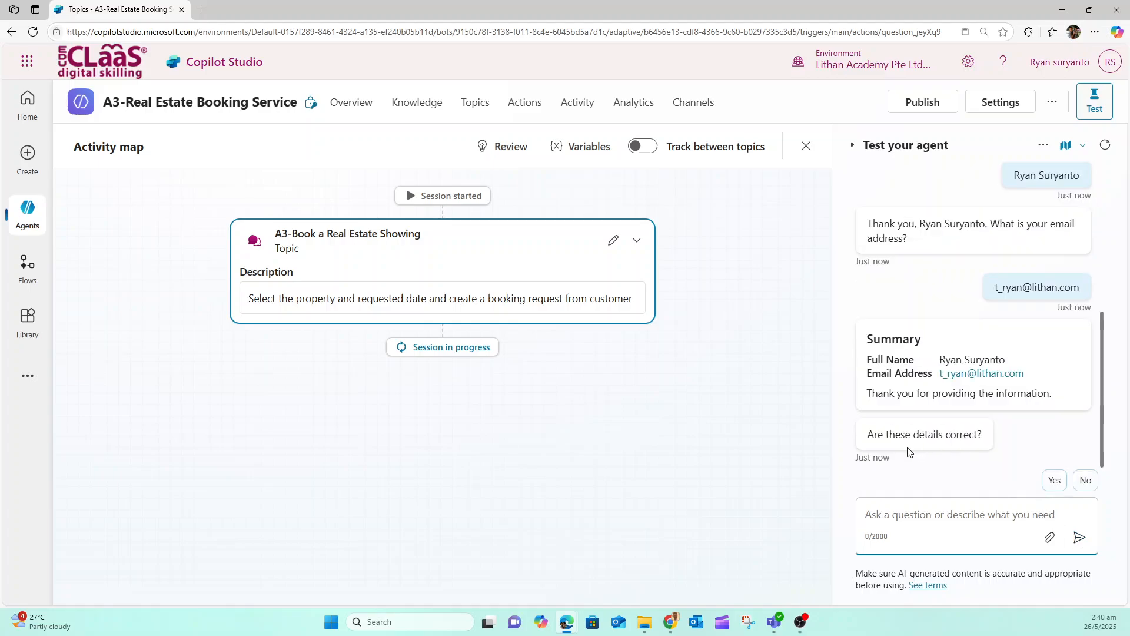
{"action": "left_click", "coordinate": [1057, 481]}
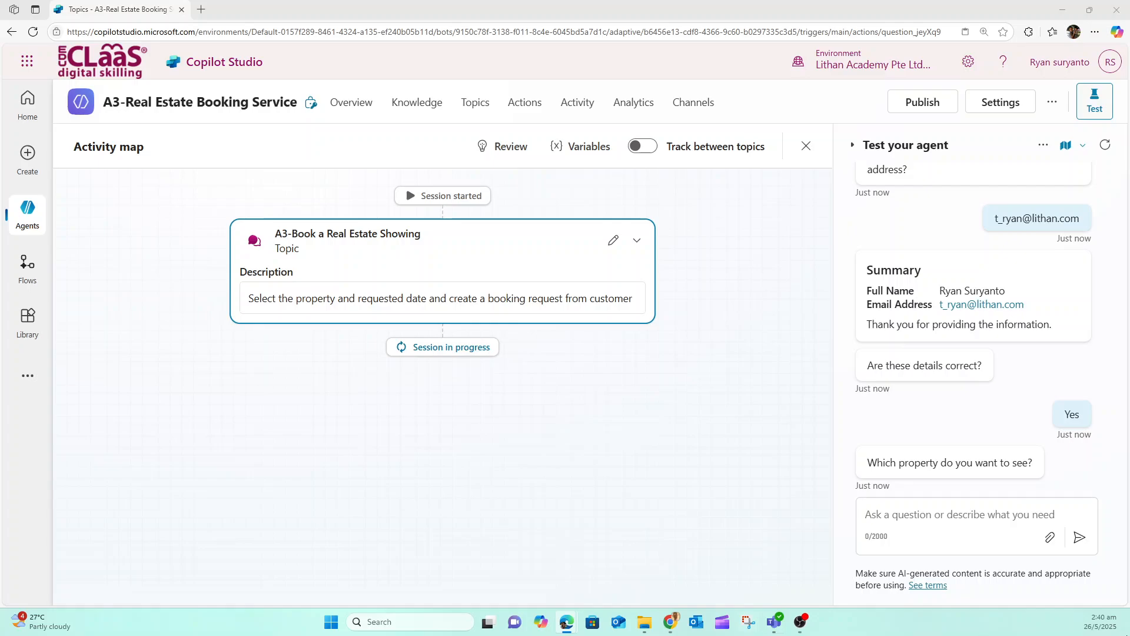
Answer the question about which property to see with the property's address
{"action": "left_click", "coordinate": [959, 515]}
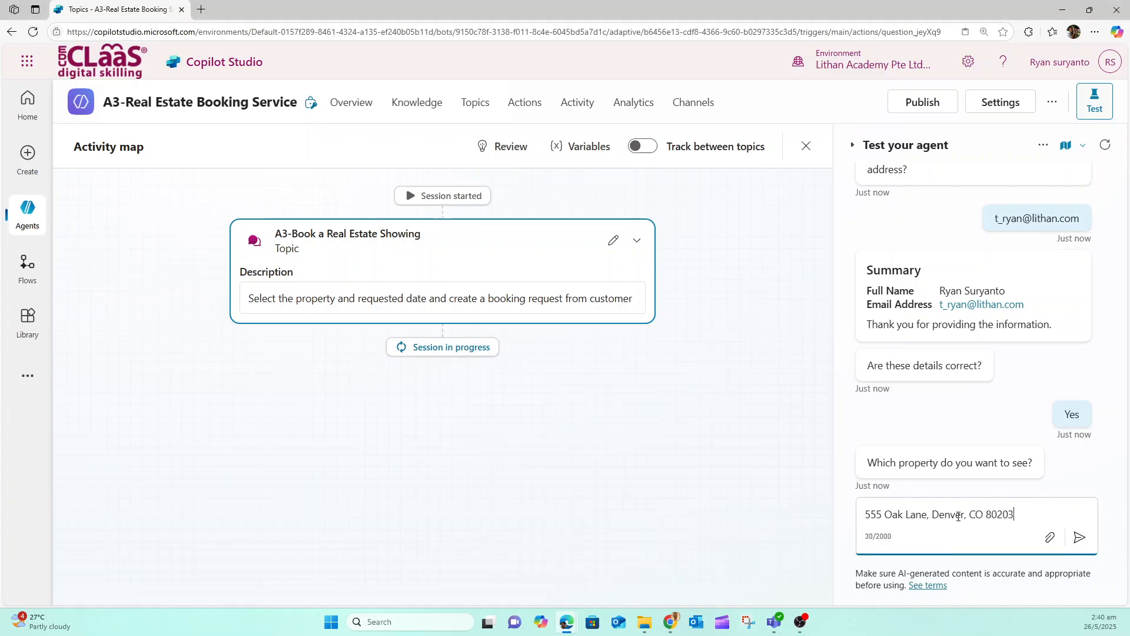
{"action": "left_click", "coordinate": [1077, 541]}
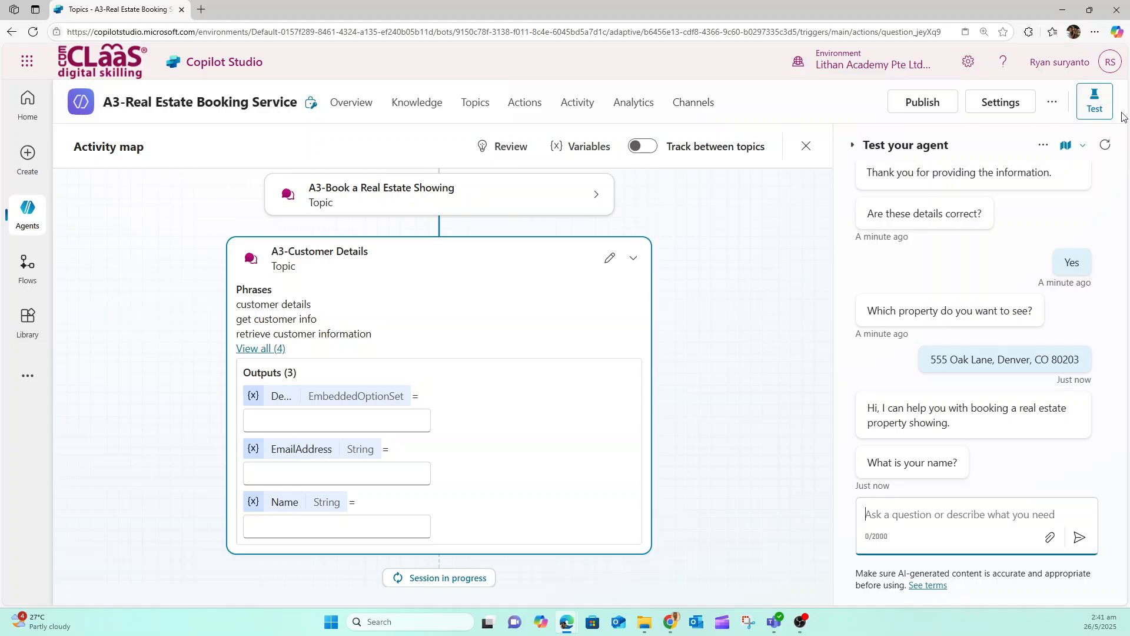
Reopen the A3-Book a Real Estate Showing topic and examine its condition, the property question and the date and time question
{"action": "left_click", "coordinate": [525, 118]}
{"action": "left_click", "coordinate": [476, 111]}
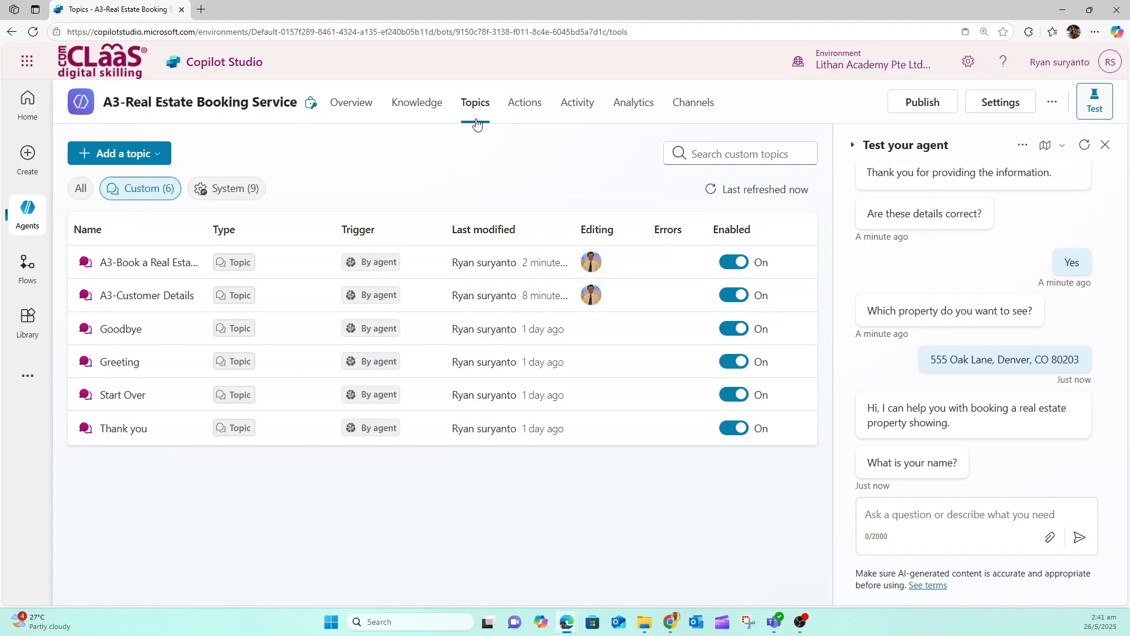
{"action": "left_click", "coordinate": [165, 268]}
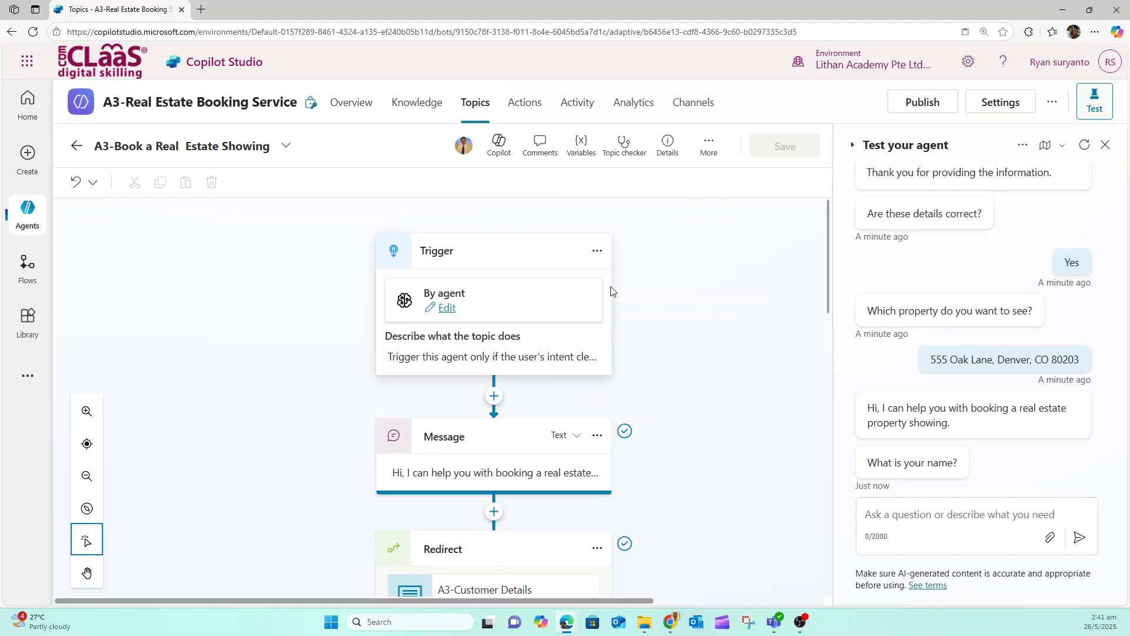
{"action": "scroll", "coordinate": [817, 293], "scroll_direction": "down", "scroll_amount": 10}
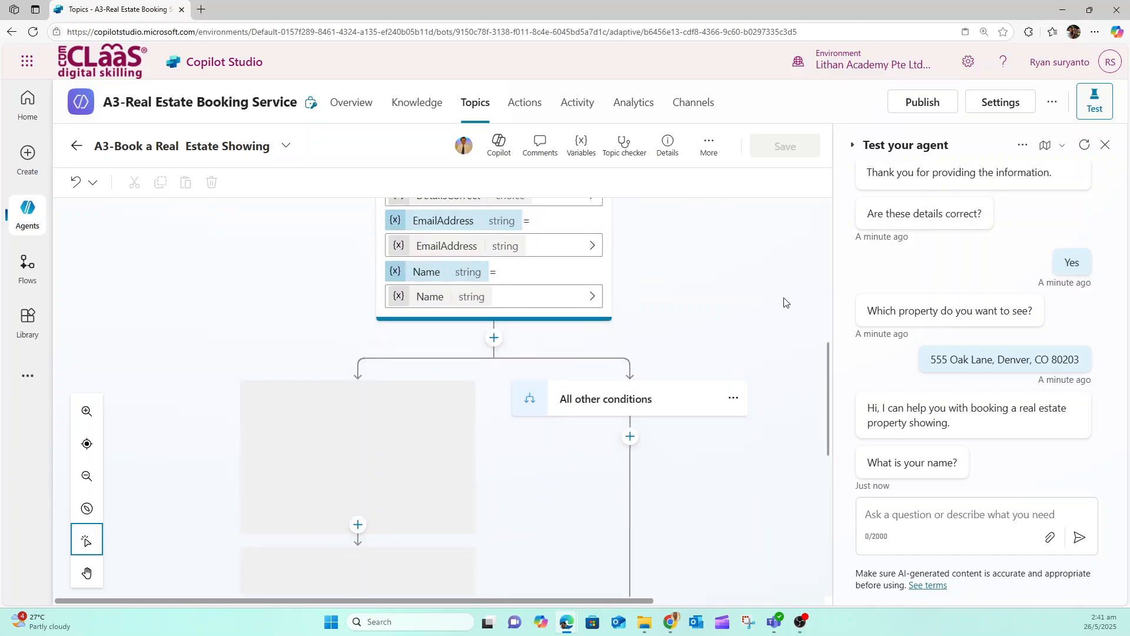
{"action": "scroll", "coordinate": [783, 303], "scroll_direction": "down", "scroll_amount": 3}
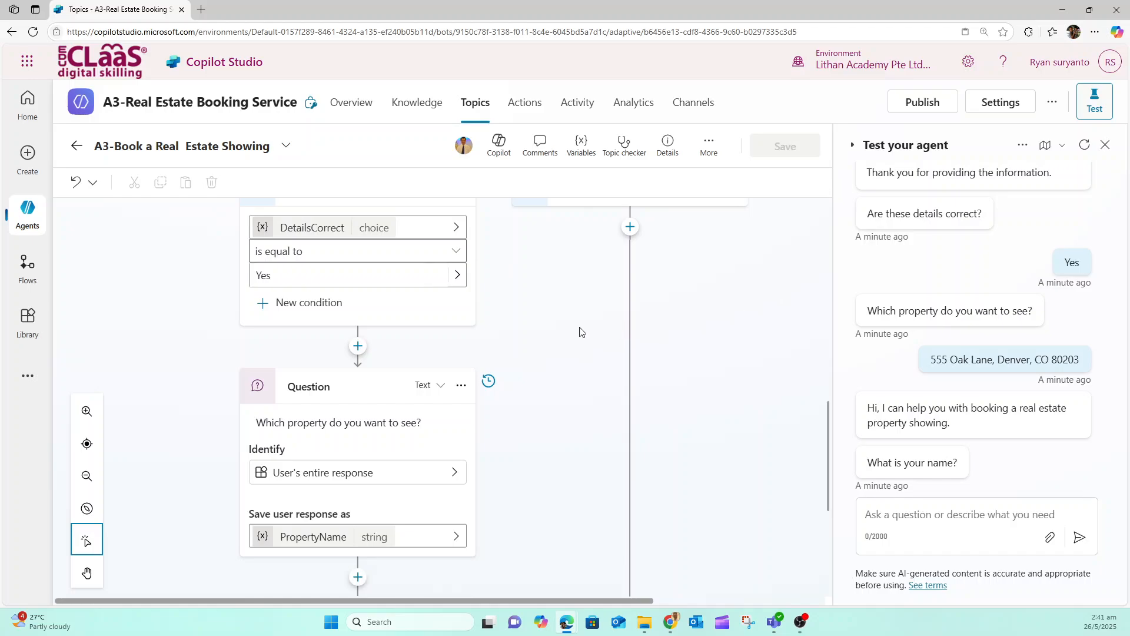
{"action": "scroll", "coordinate": [581, 329], "scroll_direction": "down", "scroll_amount": 3}
{"action": "scroll", "coordinate": [421, 316], "scroll_direction": "up", "scroll_amount": 3}
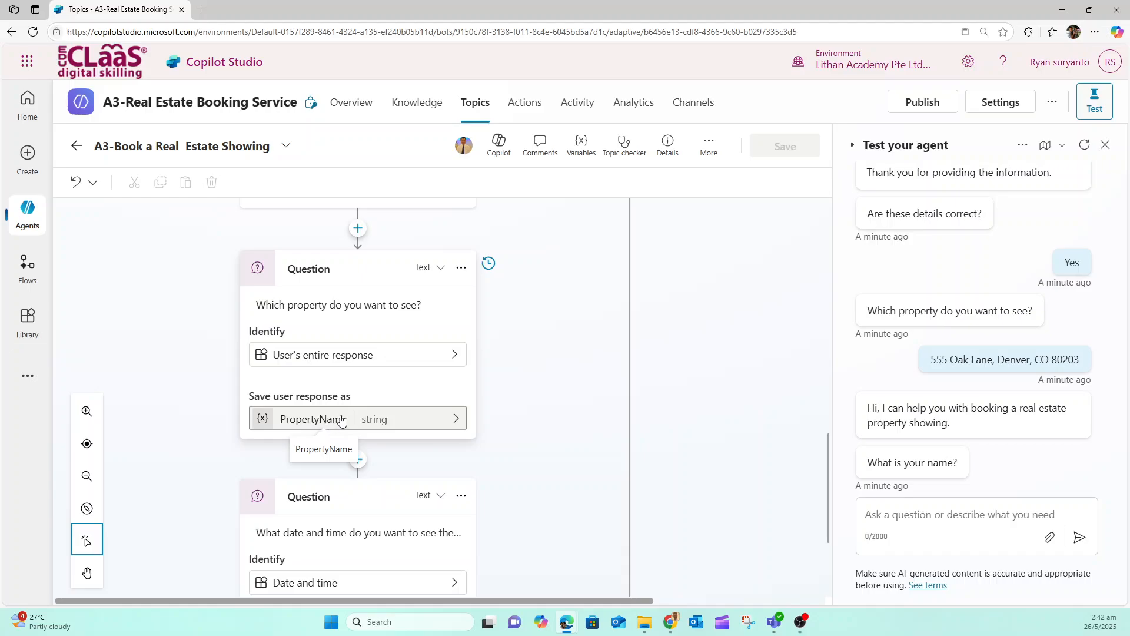
{"action": "scroll", "coordinate": [545, 400], "scroll_direction": "down", "scroll_amount": 2}
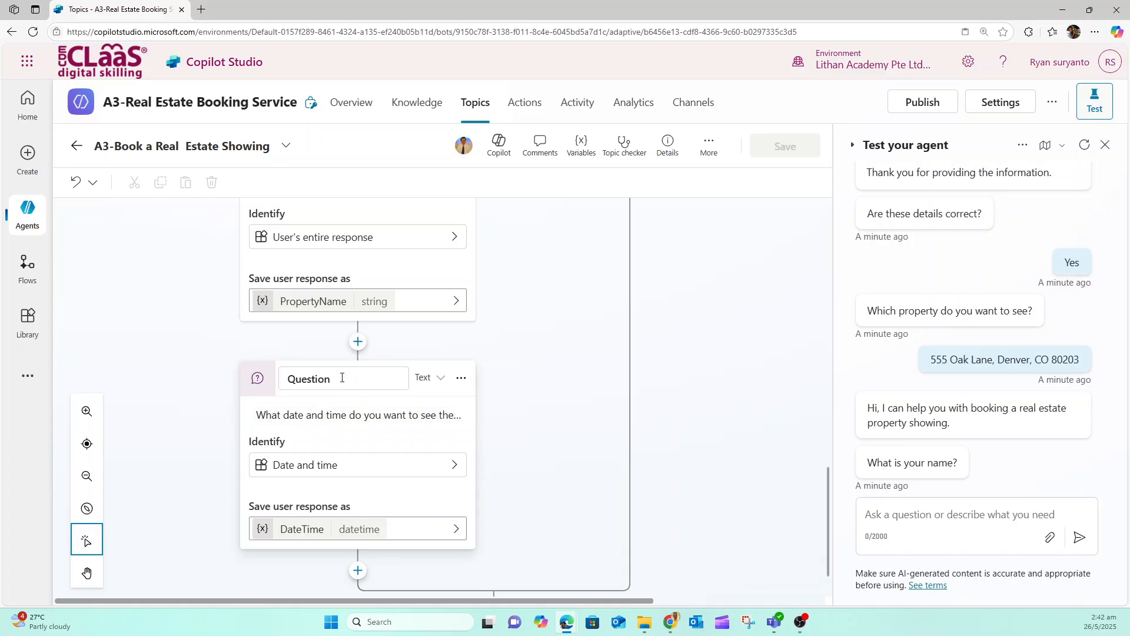
{"action": "scroll", "coordinate": [526, 405], "scroll_direction": "up", "scroll_amount": 1}
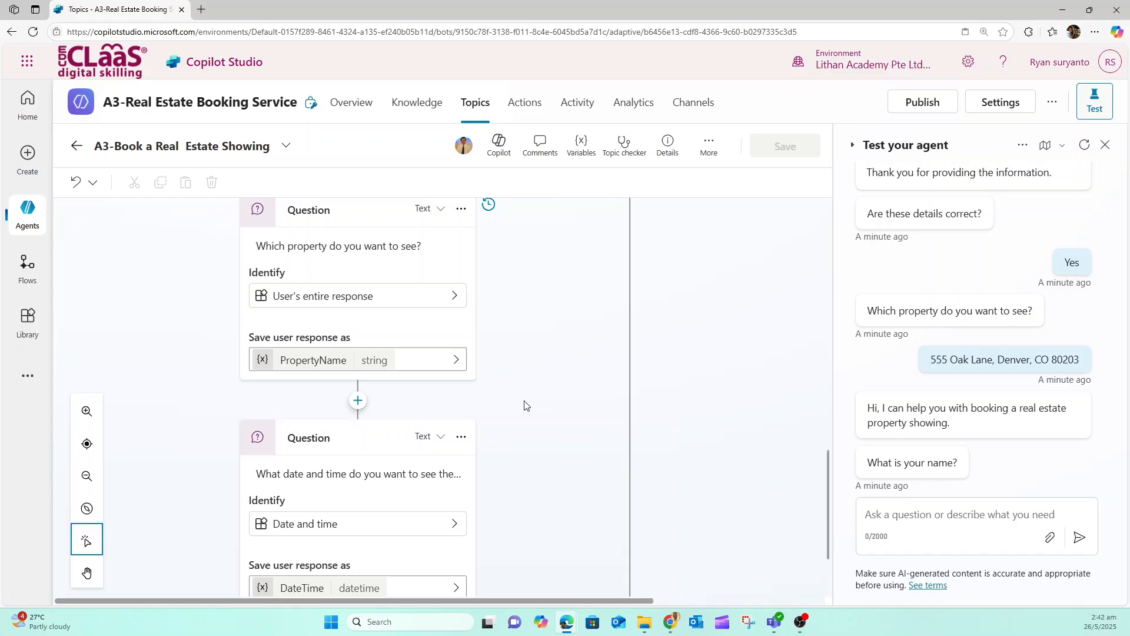
{"action": "scroll", "coordinate": [525, 405], "scroll_direction": "down", "scroll_amount": 1}
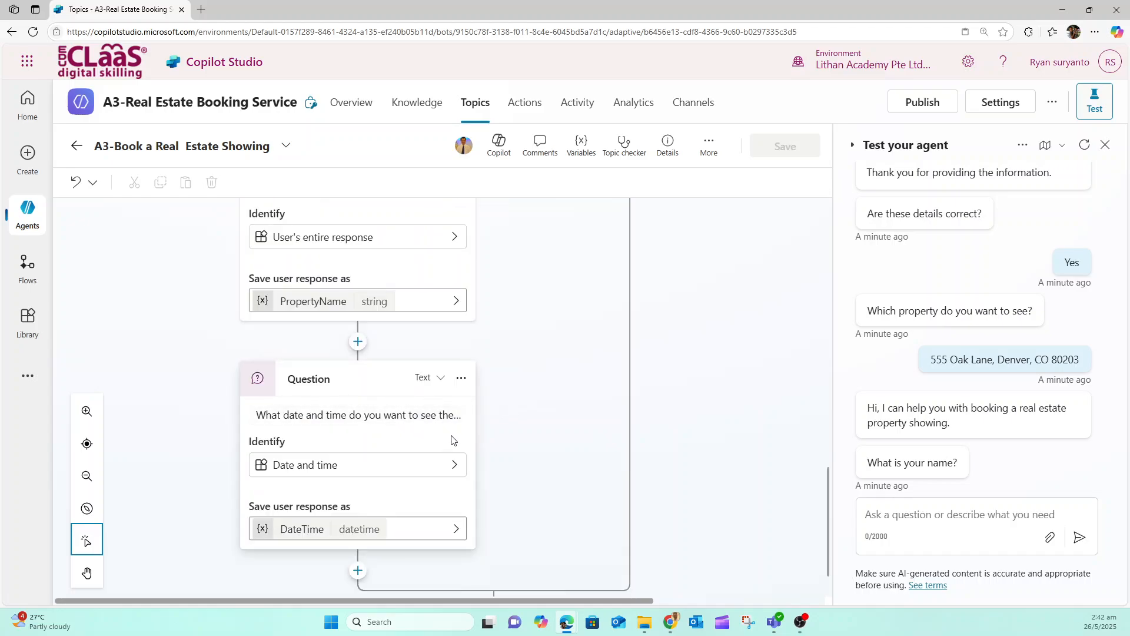
{"action": "scroll", "coordinate": [536, 489], "scroll_direction": "down", "scroll_amount": 1}
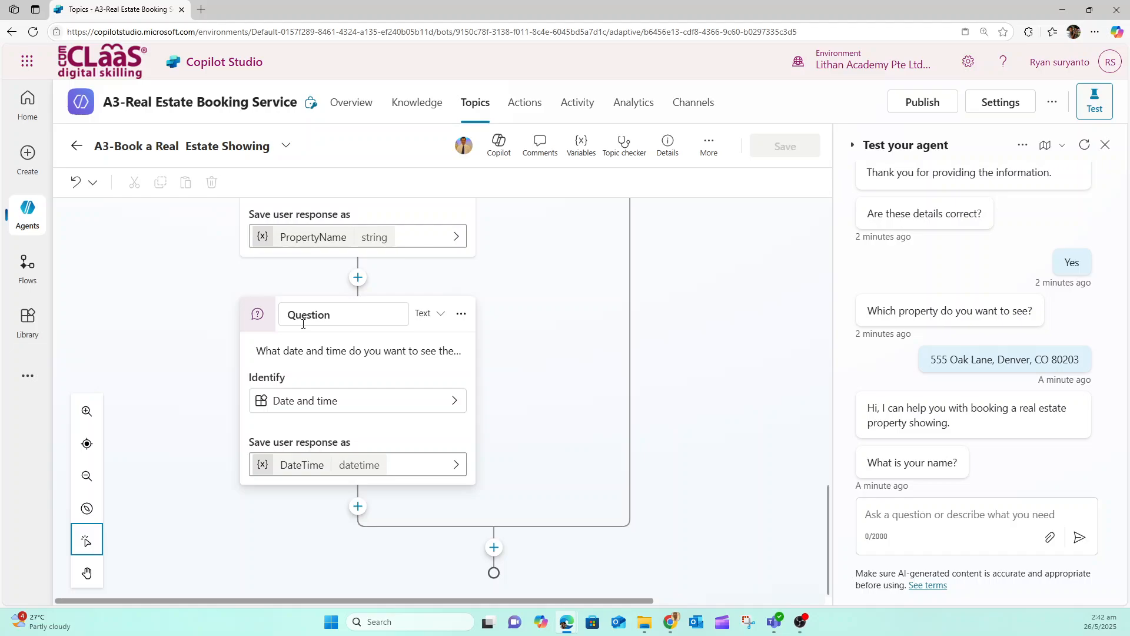
{"action": "scroll", "coordinate": [353, 301], "scroll_direction": "up", "scroll_amount": 3}
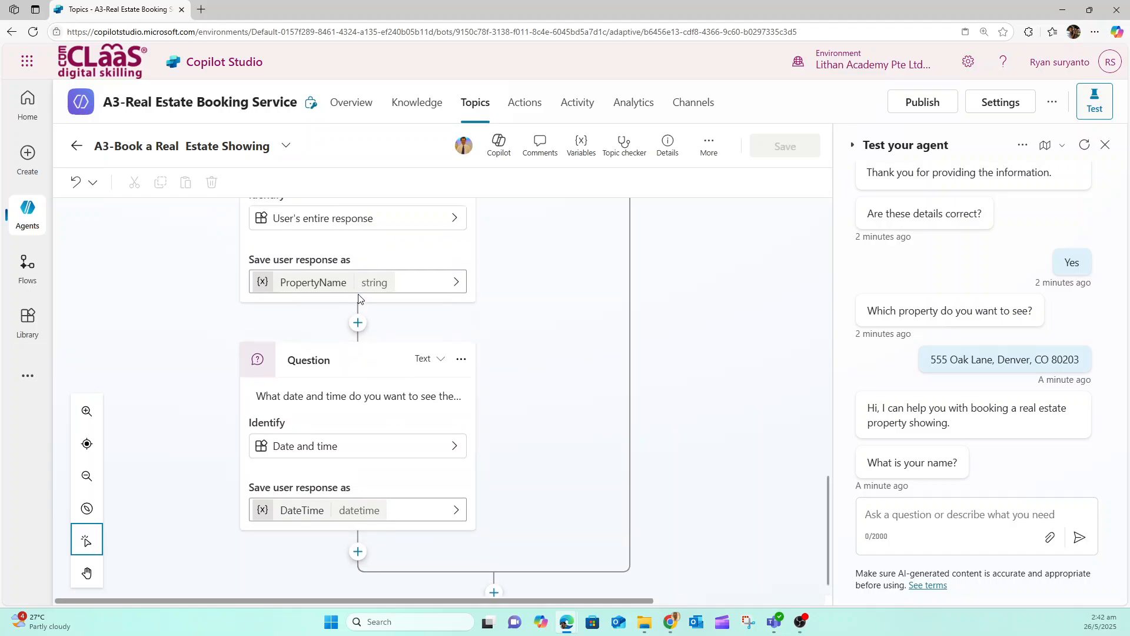
{"action": "scroll", "coordinate": [359, 300], "scroll_direction": "down", "scroll_amount": 3}
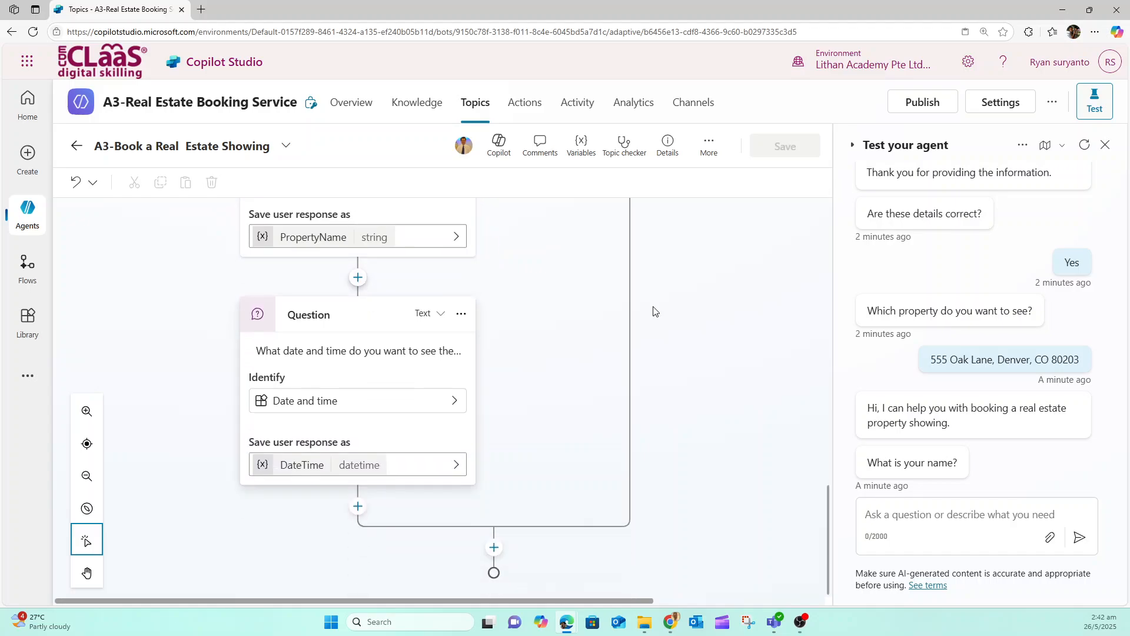
Restart the test conversation and send the message "I want to book a real estate showing"
{"action": "left_click", "coordinate": [1084, 146]}
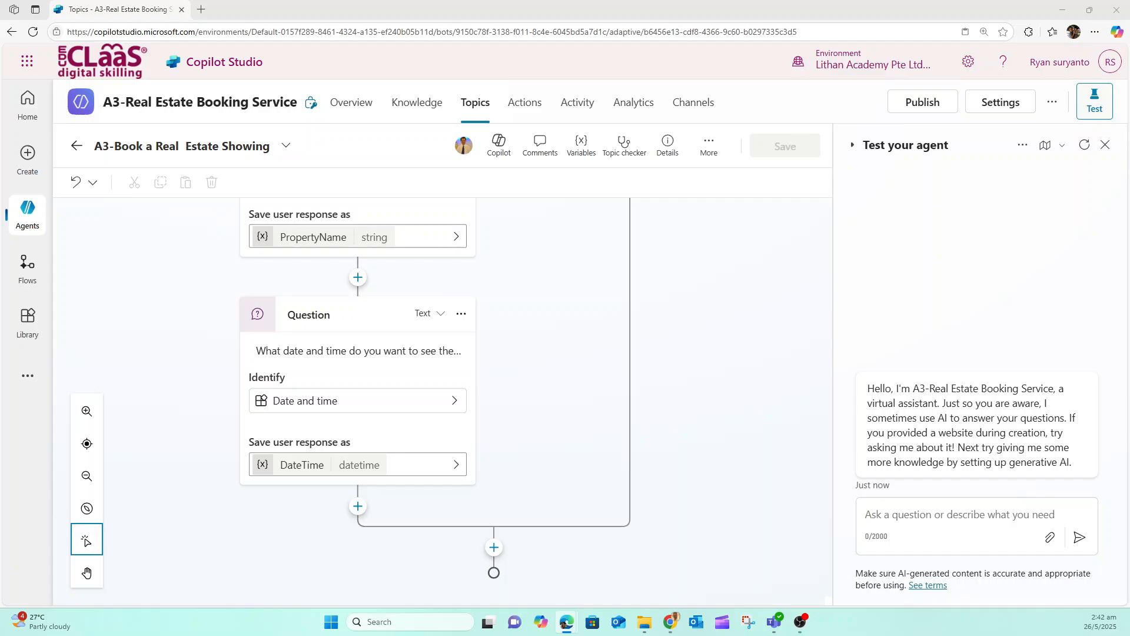
{"action": "left_click", "coordinate": [910, 512]}
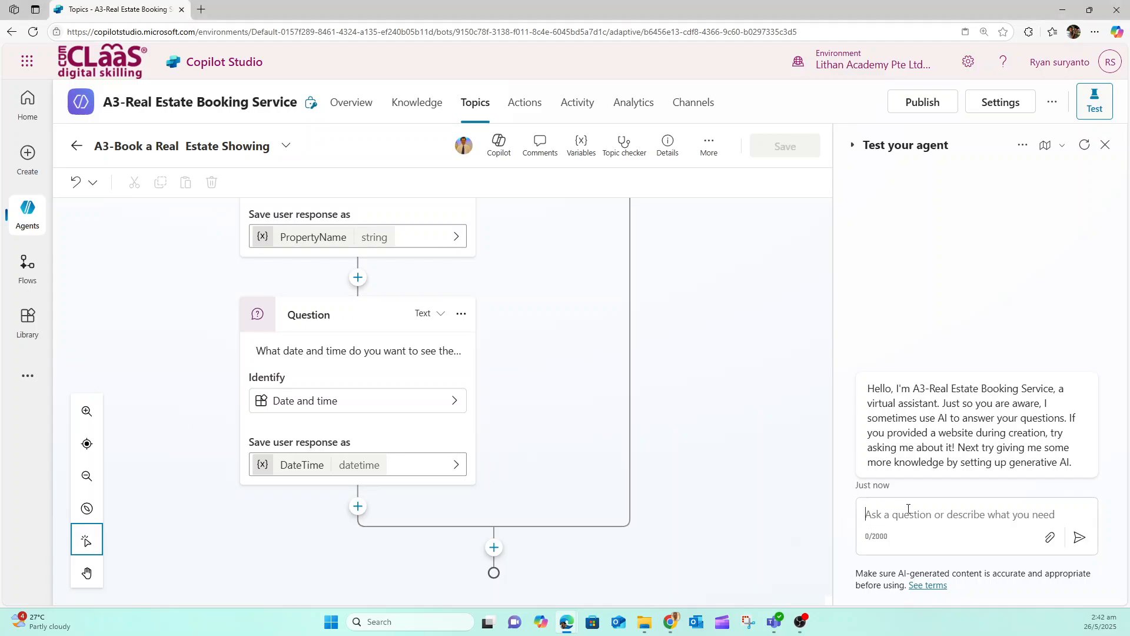
{"action": "type", "text": "I want to book a real estate showing"}
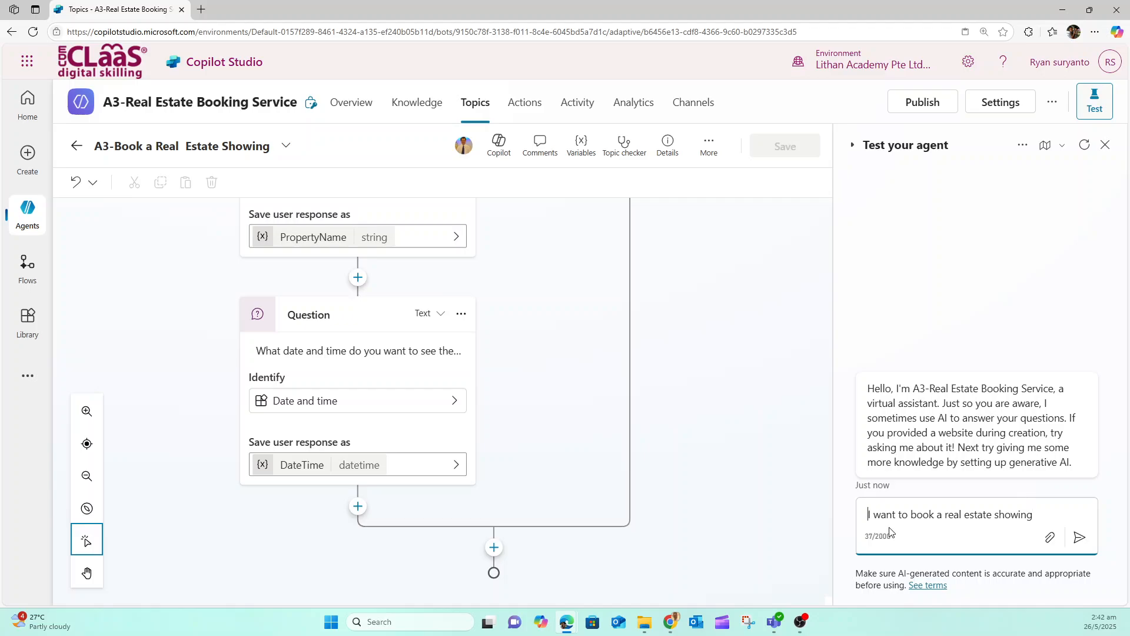
{"action": "key", "text": "BackSpace"}
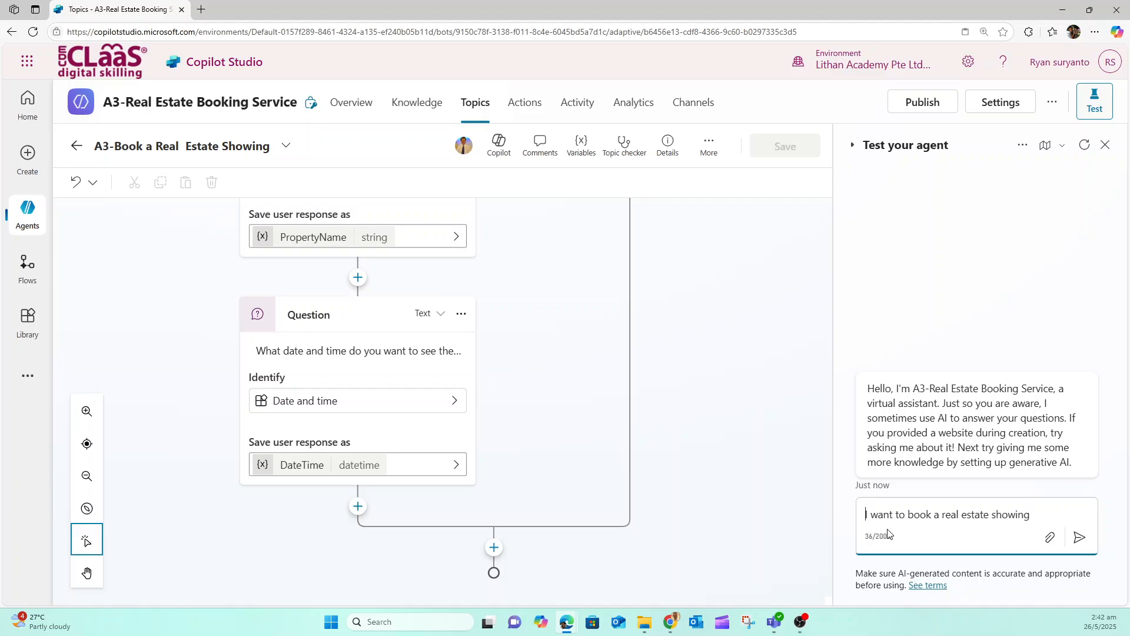
{"action": "left_click", "coordinate": [1082, 538]}
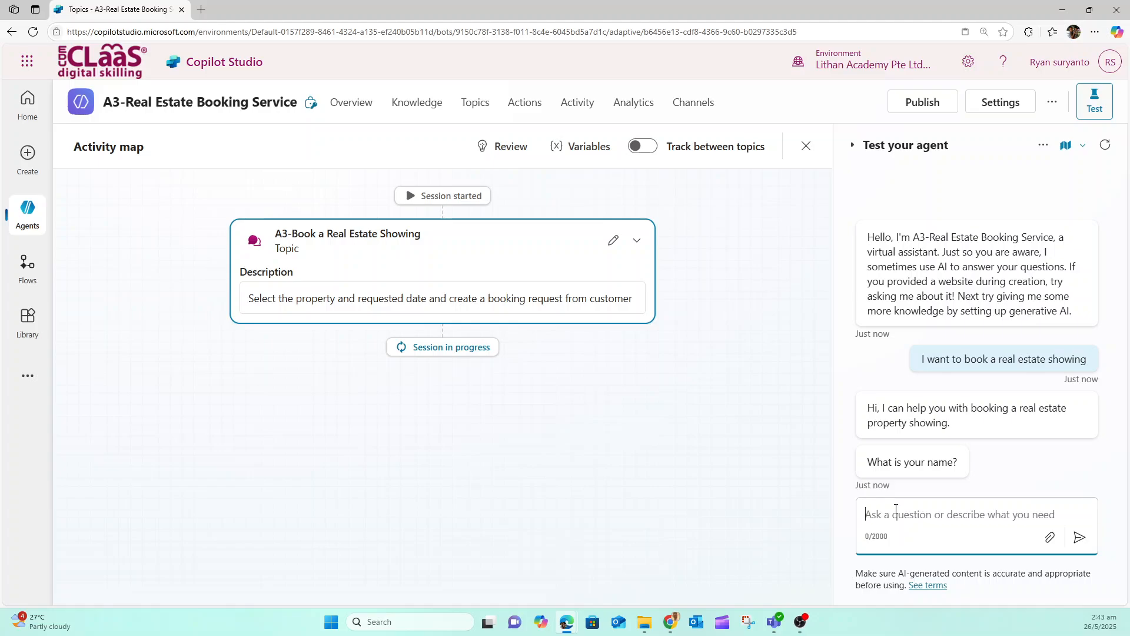
Give the customer's full name in reply to the name question in the restarted test conversation
{"action": "type", "text": "John"}
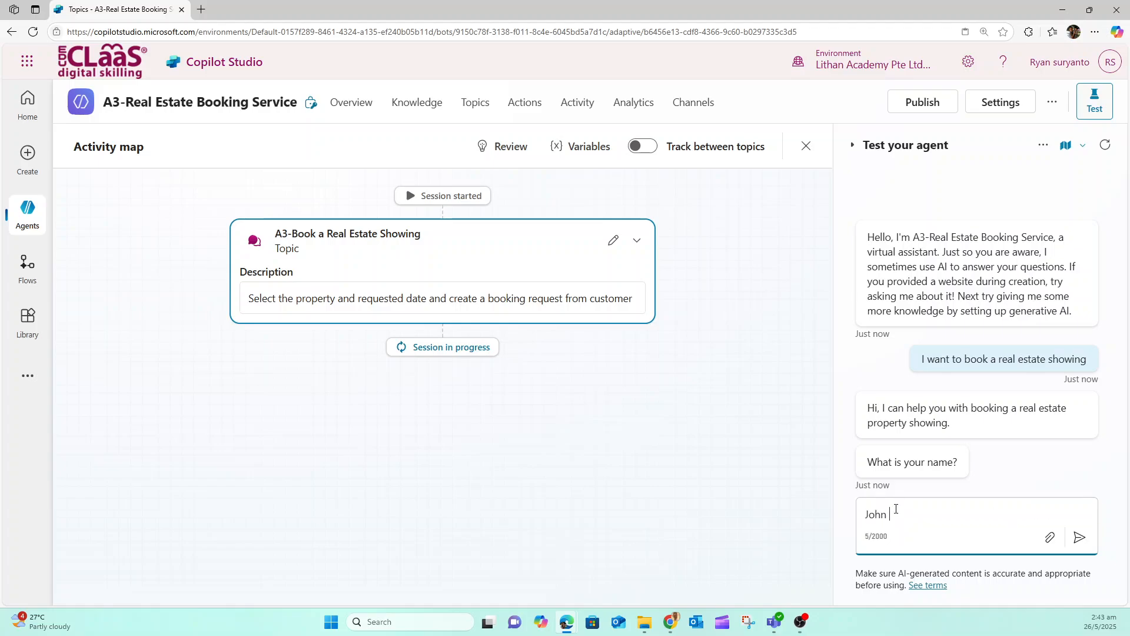
{"action": "type", "text": " Doe"}
{"action": "key", "text": "Return"}
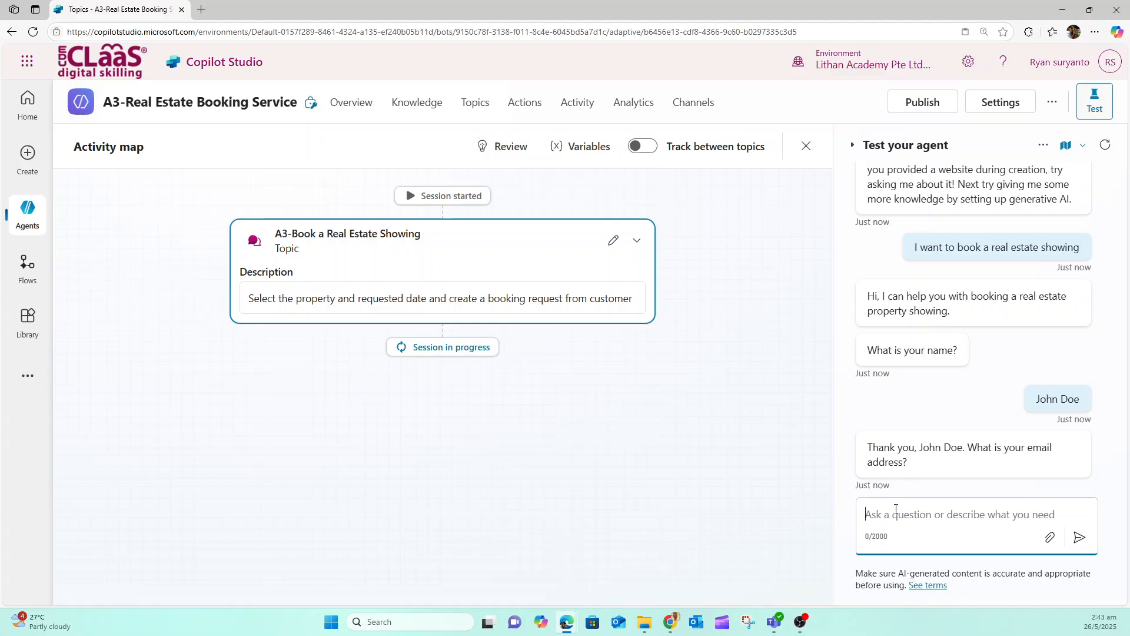
Submit the customer's email address in reply to the agent's email question
{"action": "type", "text": "john"}
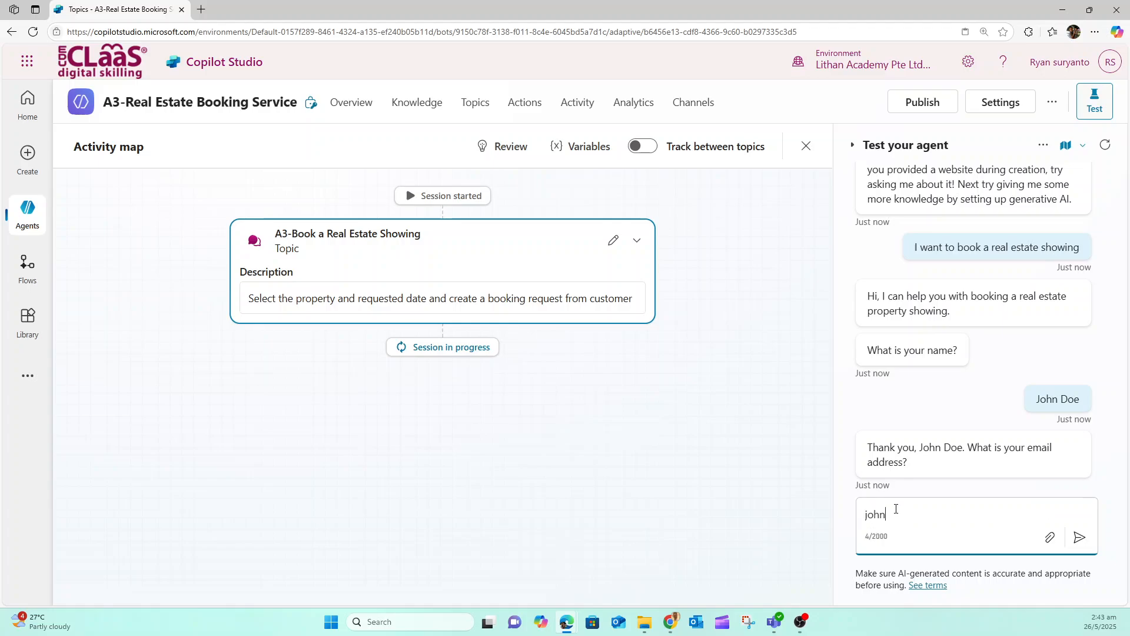
{"action": "type", "text": "@doe.com"}
{"action": "key", "text": "Return"}
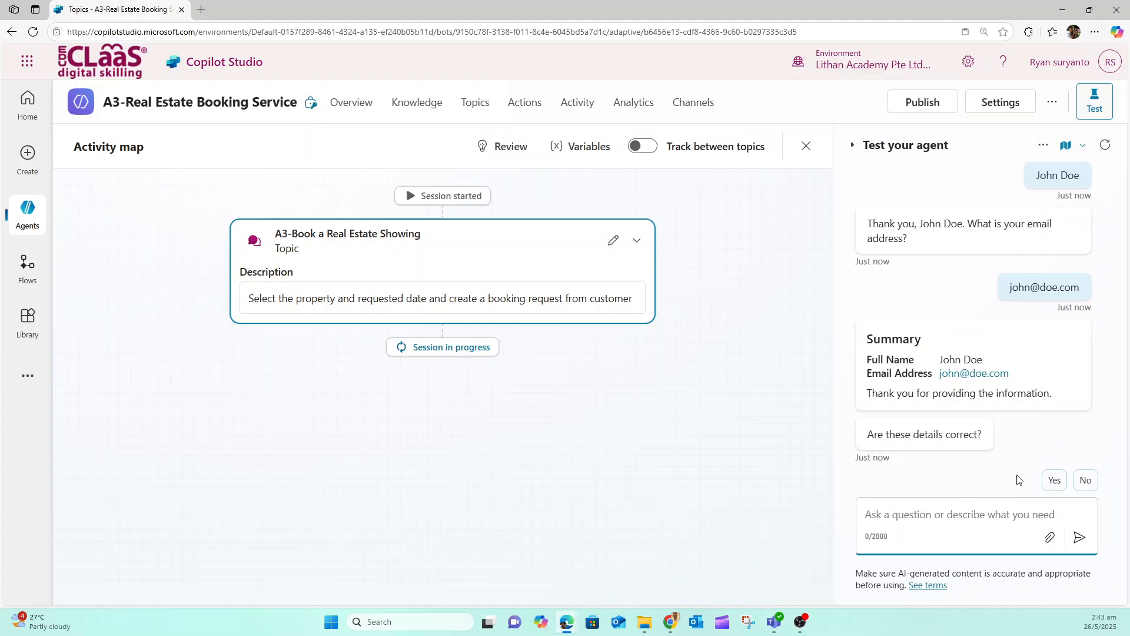
Confirm the customer details as correct and reply to the property question with the property's address
{"action": "left_click", "coordinate": [1052, 480]}
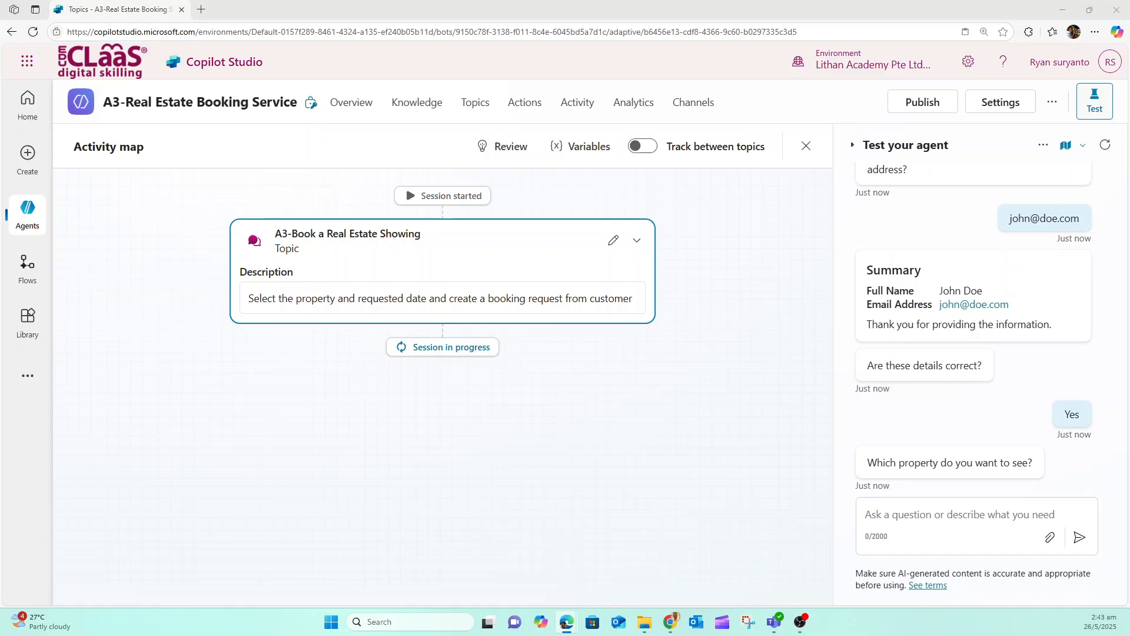
{"action": "left_click", "coordinate": [869, 511]}
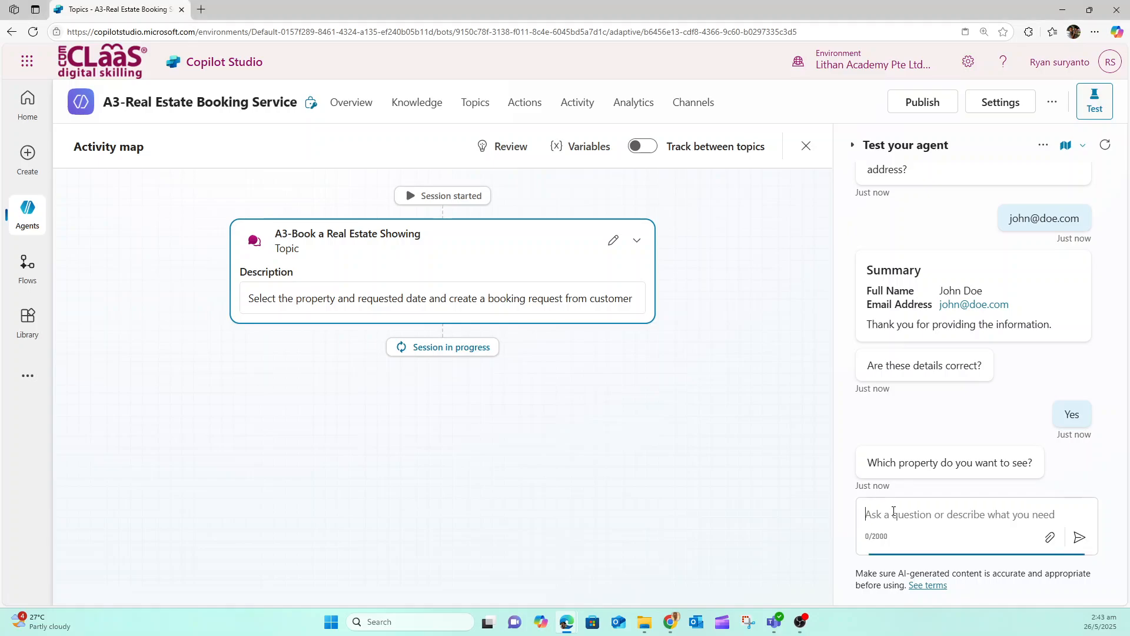
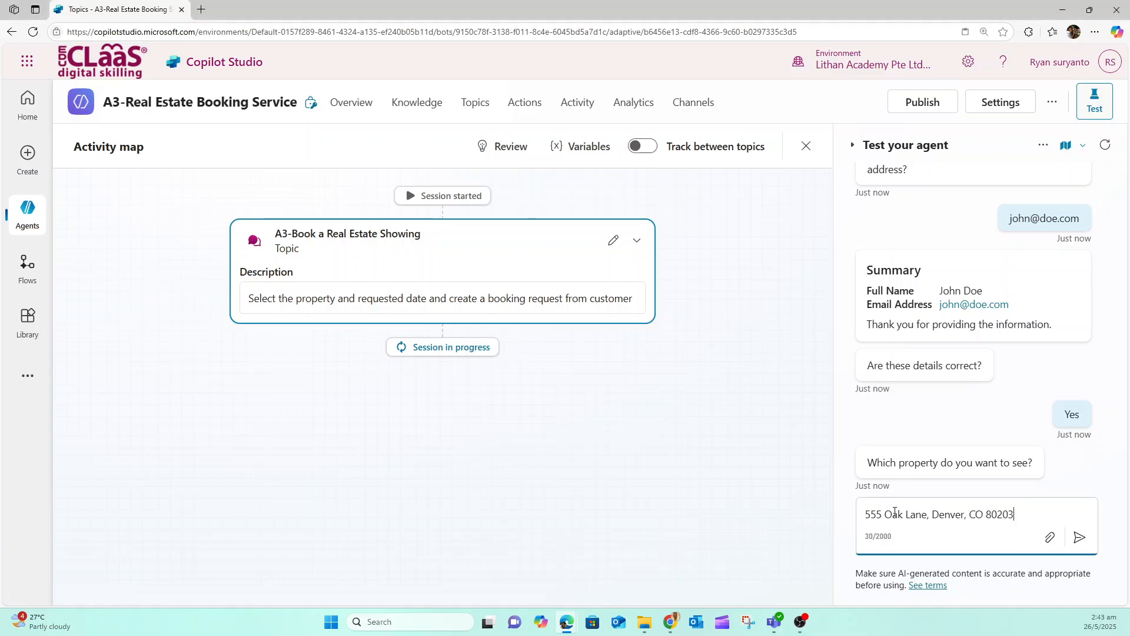
{"action": "left_click", "coordinate": [1070, 538]}
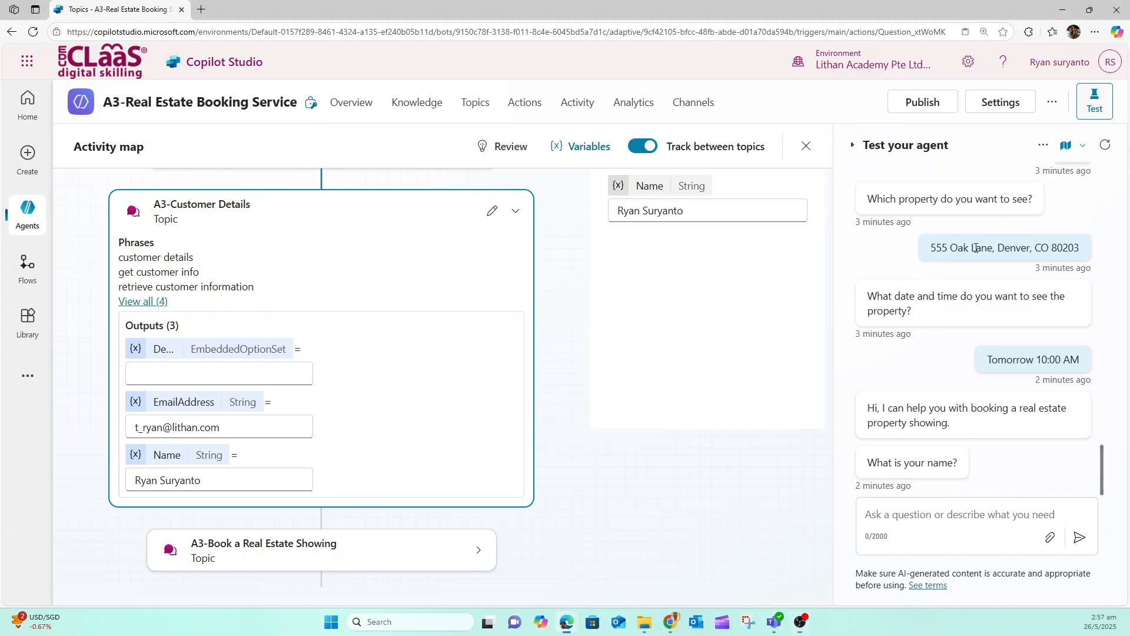
Copy the property's address from the earlier conversation and start a new test conversation
{"action": "left_click_drag", "start_coordinate": [933, 247], "coordinate": [1102, 259]}
{"action": "key", "text": "ctrl+c"}
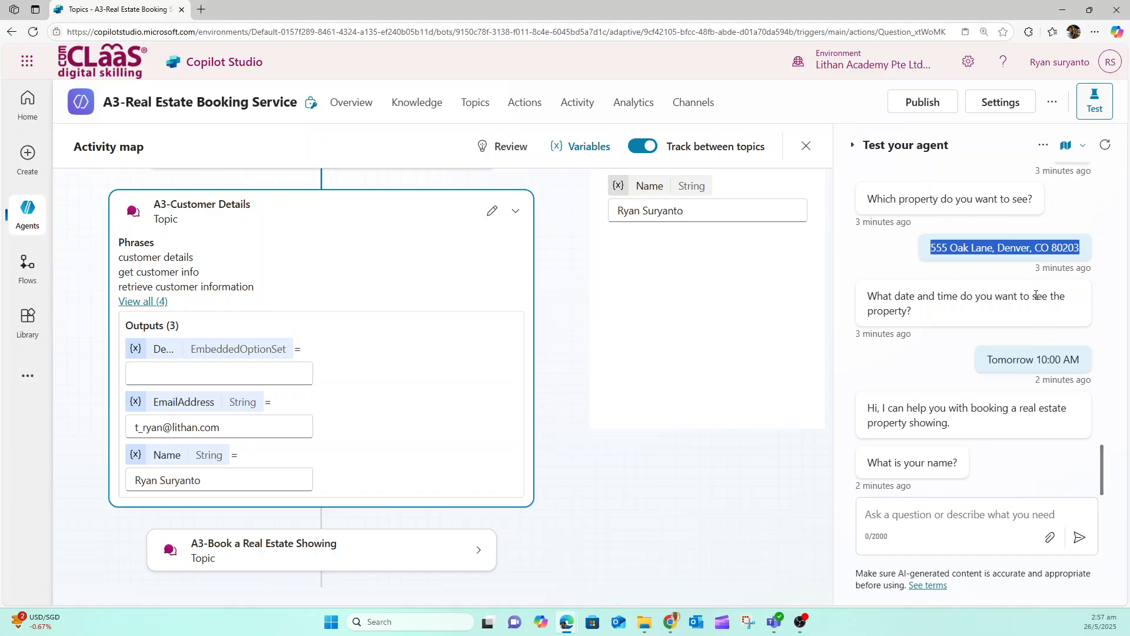
{"action": "left_click", "coordinate": [1105, 147]}
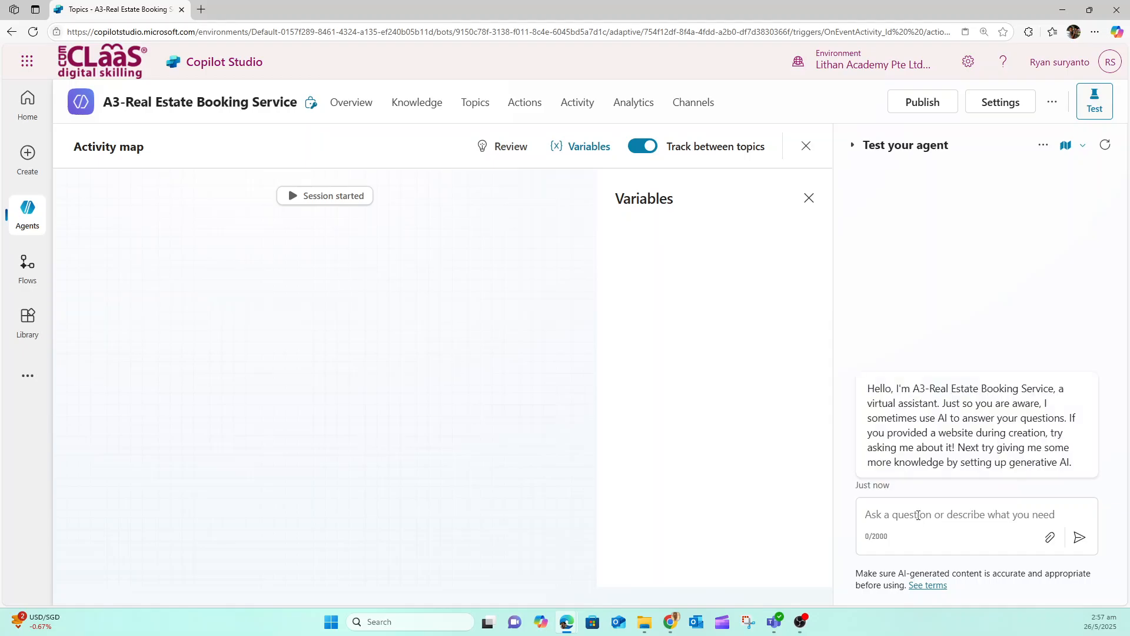
{"action": "left_click", "coordinate": [900, 510]}
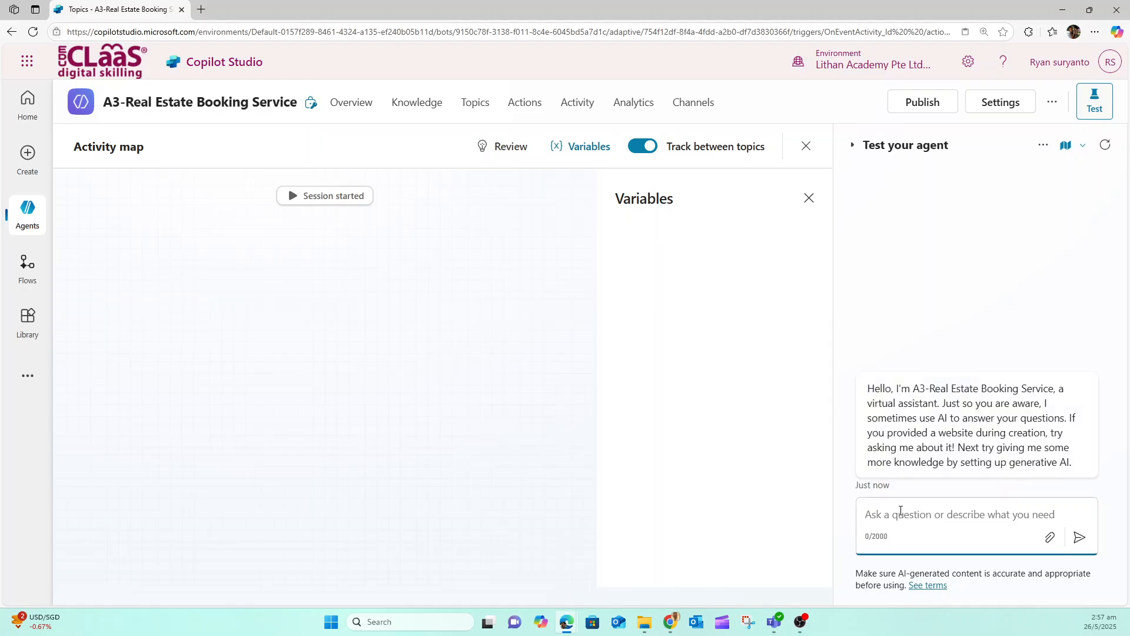
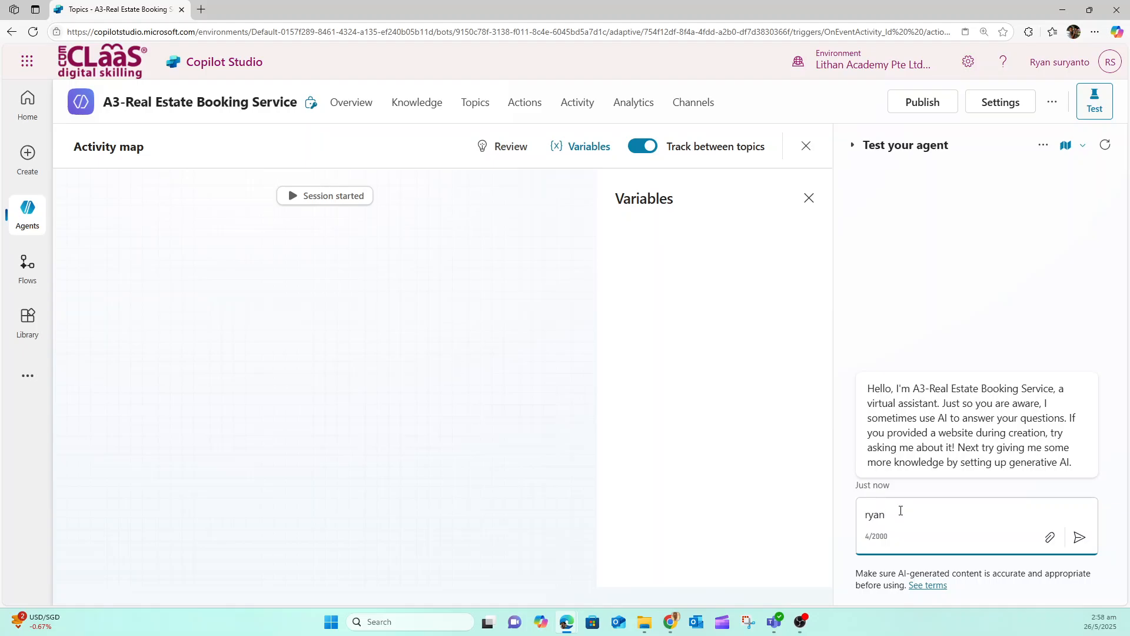
{"action": "key", "text": "Home"}
{"action": "key", "text": "Delete"}
{"action": "type", "text": "R"}
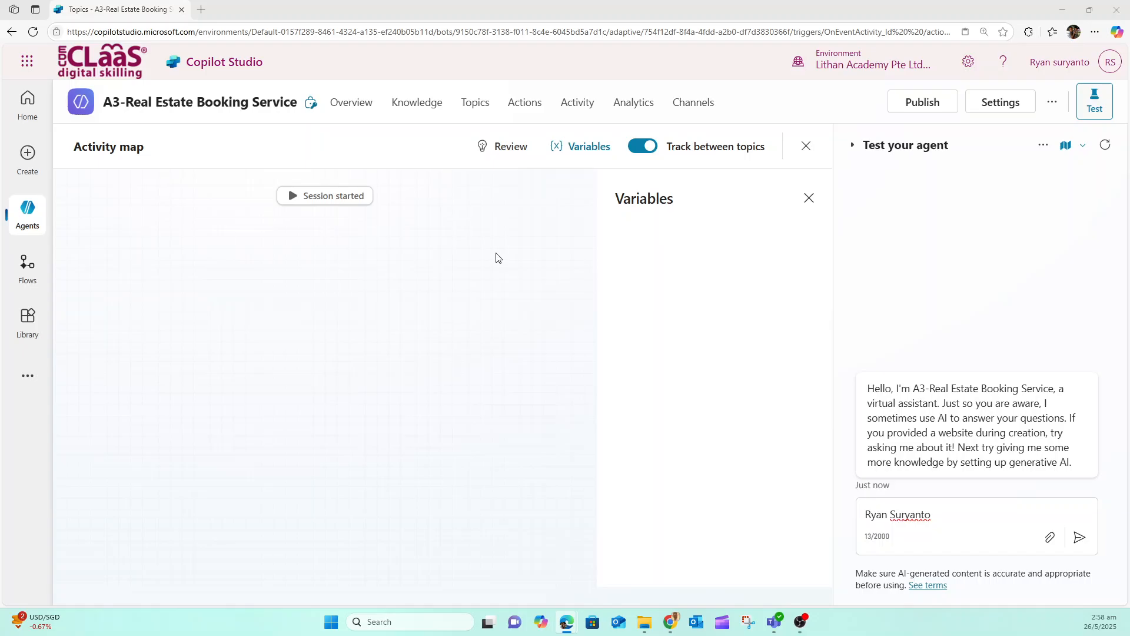
Replace the drafted reply with "I want to book a real estate showing" and send it to the agent
{"action": "left_click_drag", "start_coordinate": [942, 514], "coordinate": [850, 513]}
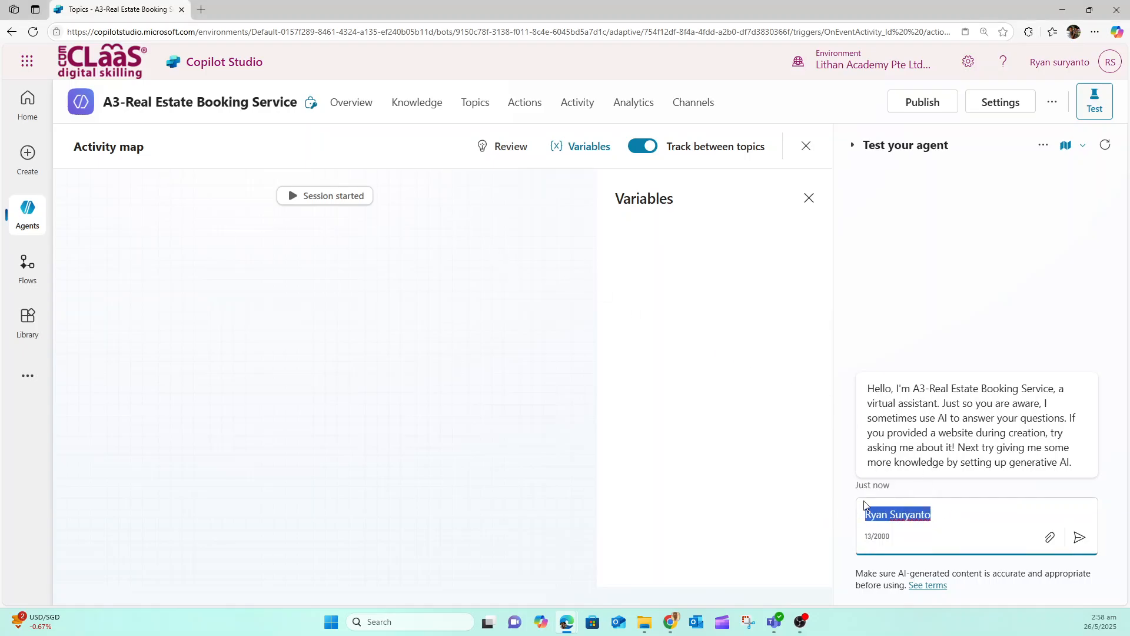
{"action": "type", "text": "I want to book a real estate showing"}
{"action": "left_click", "coordinate": [1081, 539]}
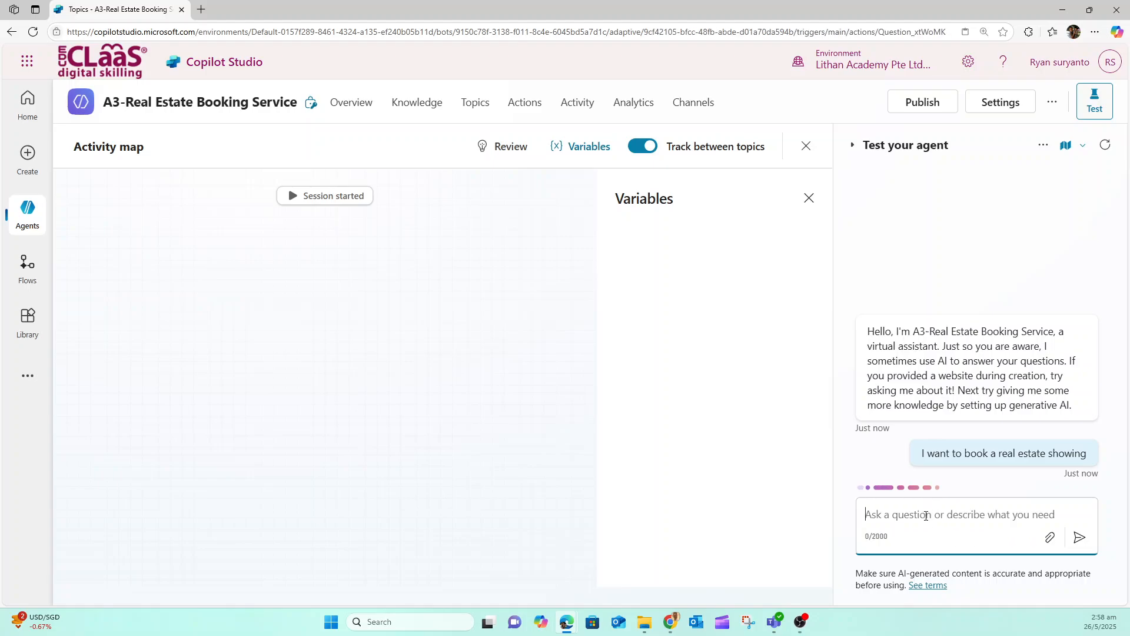
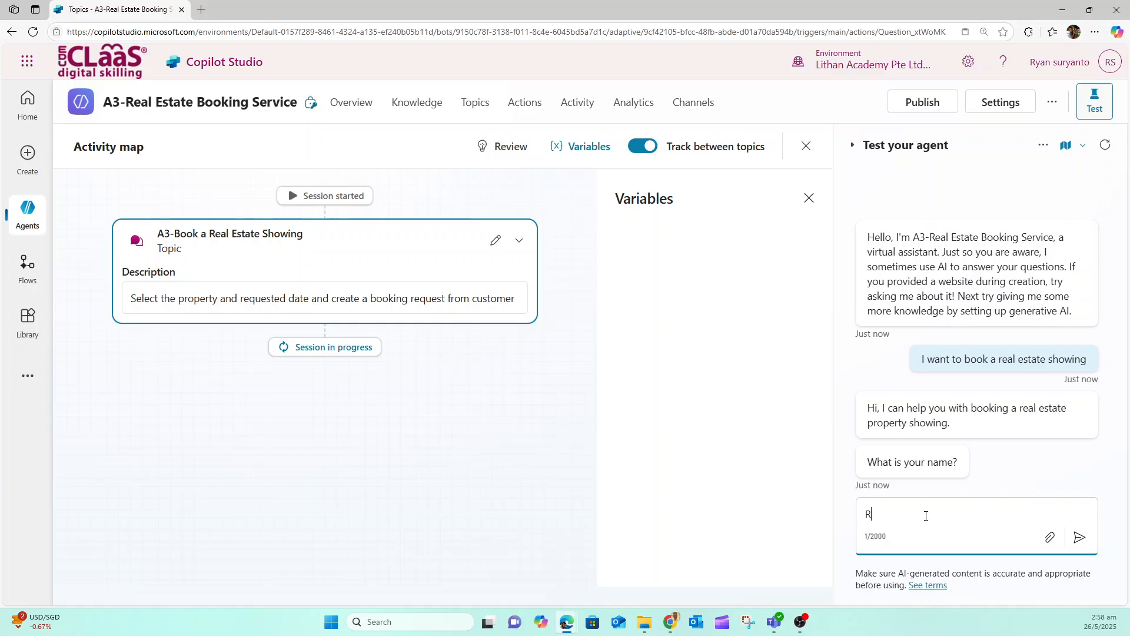
Answer the agent's name and email questions with the customer's full name and email address
{"action": "left_click", "coordinate": [1079, 540]}
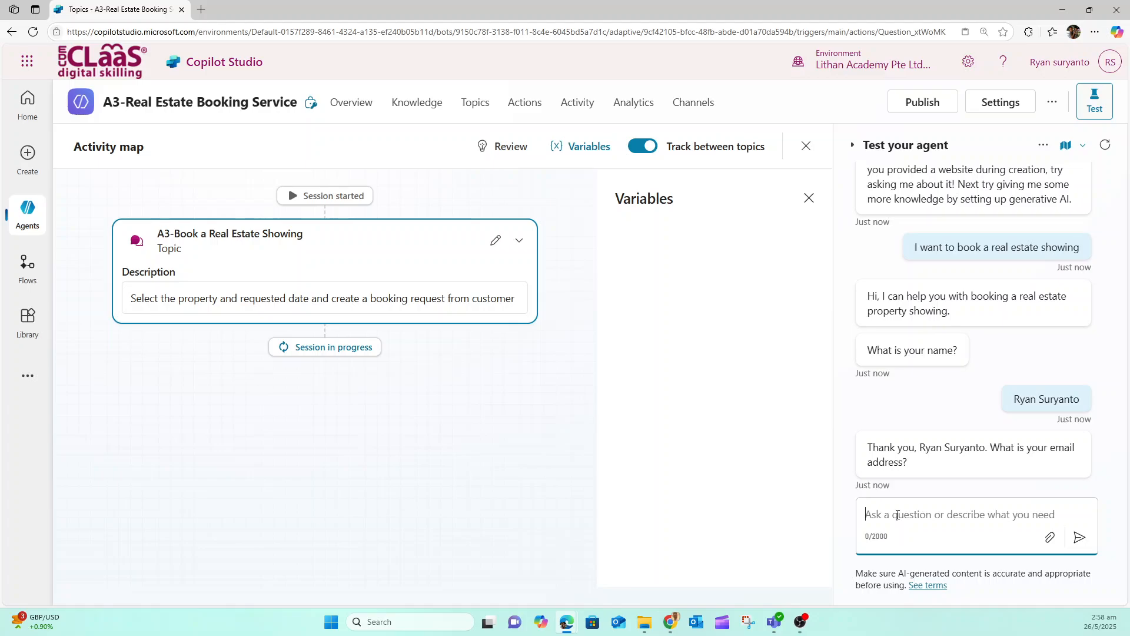
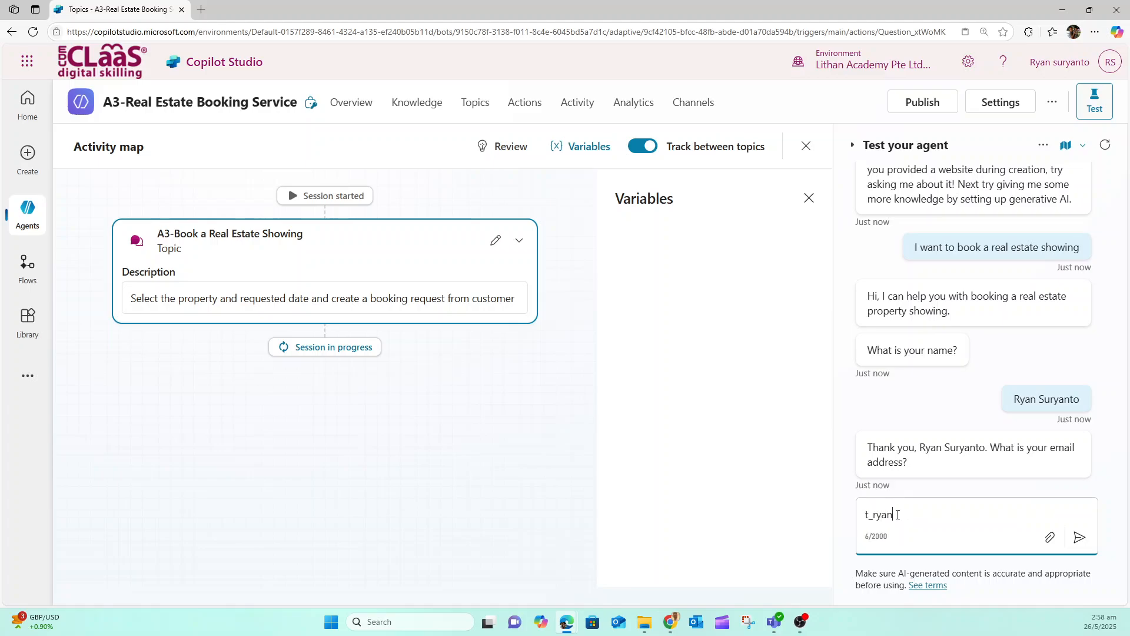
{"action": "left_click", "coordinate": [1078, 540]}
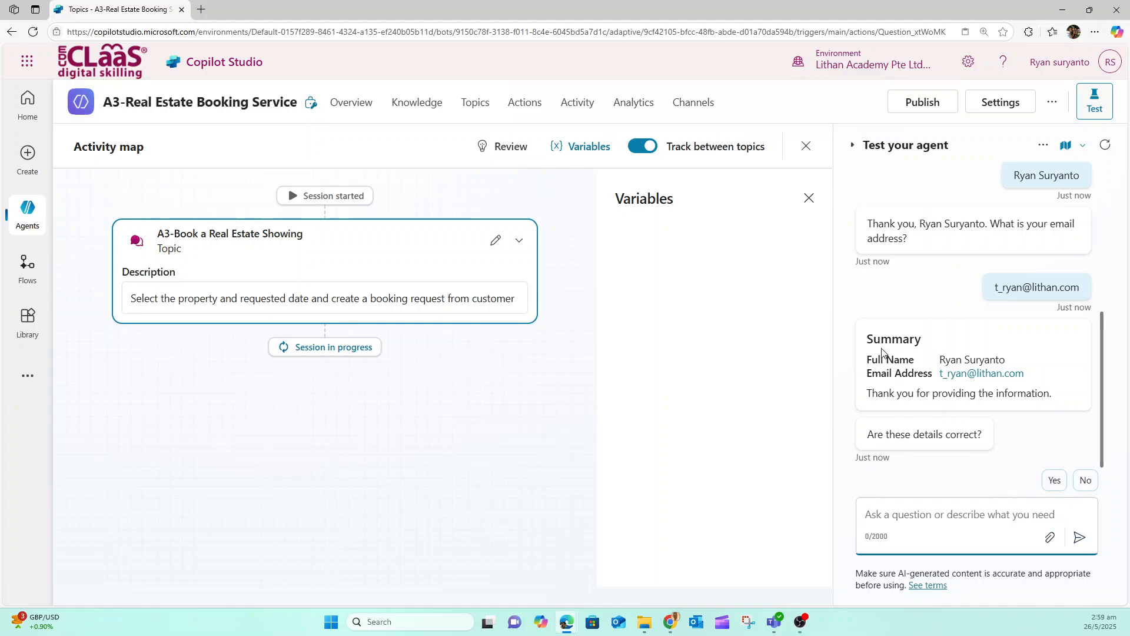
Accept the summary details with Yes and submit the copied address as the property to see
{"action": "left_click", "coordinate": [1054, 479]}
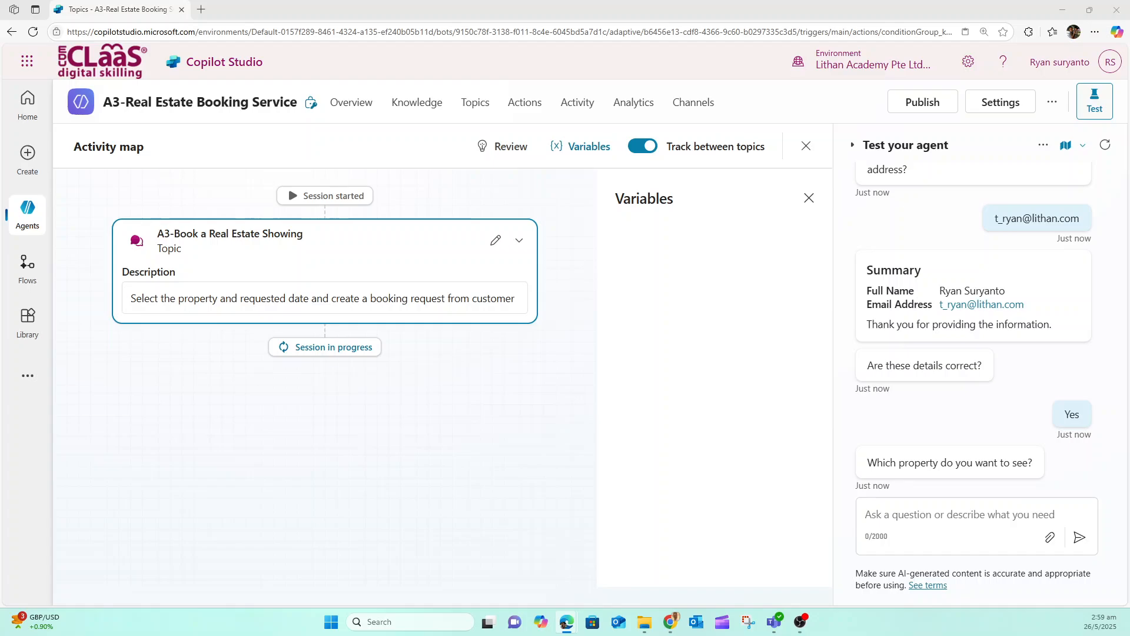
{"action": "left_click", "coordinate": [936, 518]}
{"action": "key", "text": "ctrl+v"}
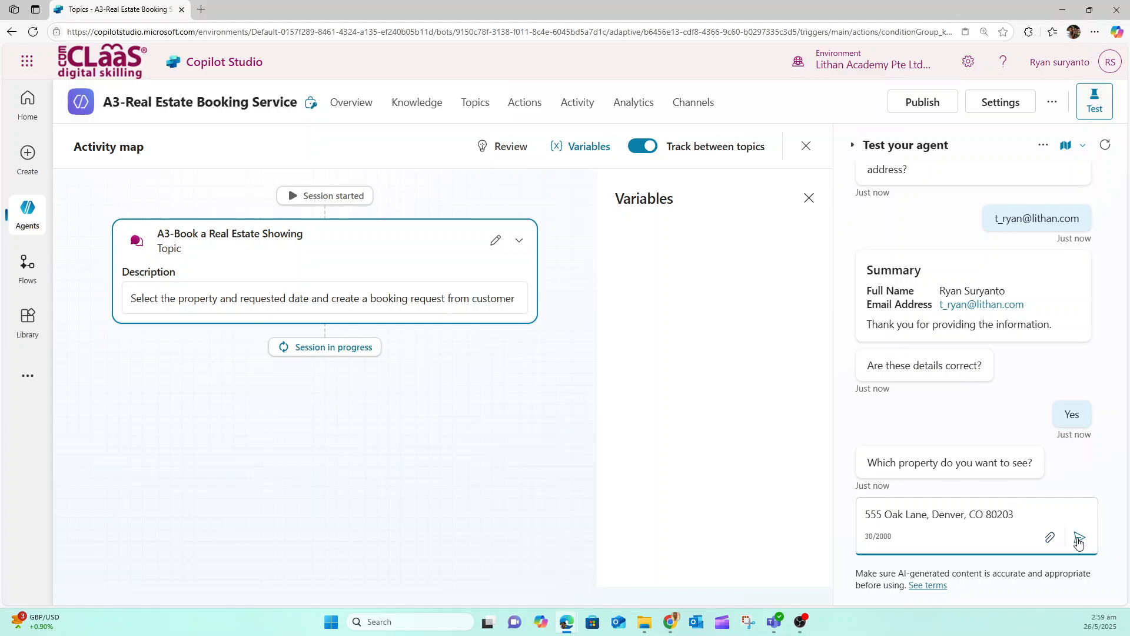
{"action": "left_click", "coordinate": [1079, 537]}
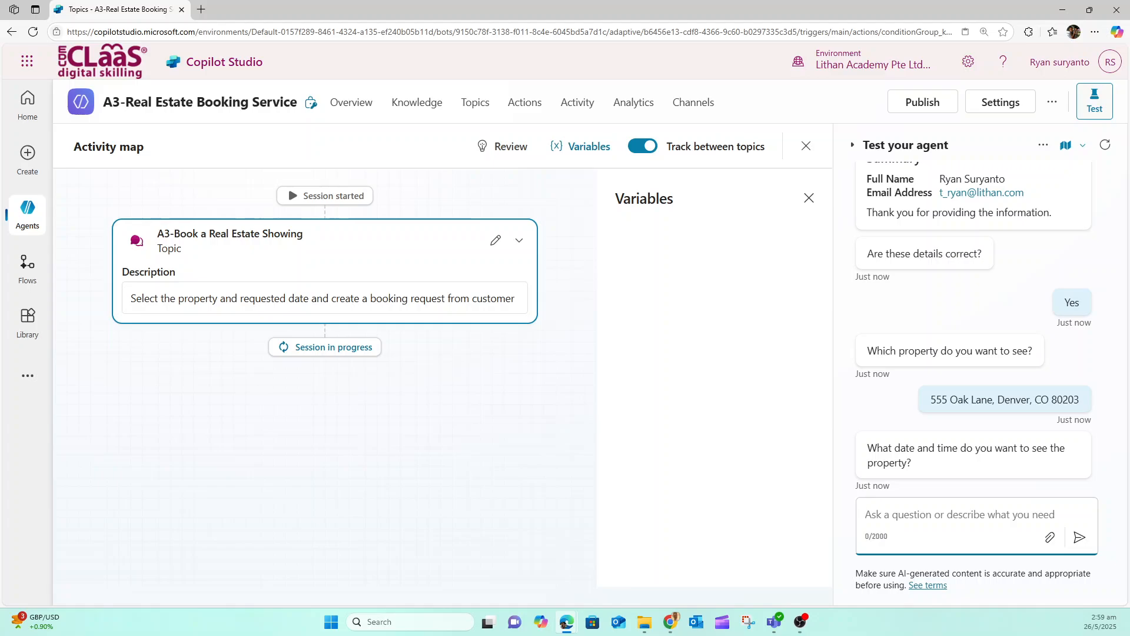
Reply "Tomorrow 10:00 AM" to the agent's date and time question
{"action": "left_click", "coordinate": [883, 520]}
{"action": "type", "text": "Tomorrow 10:00 AM"}
{"action": "left_click", "coordinate": [1081, 538]}
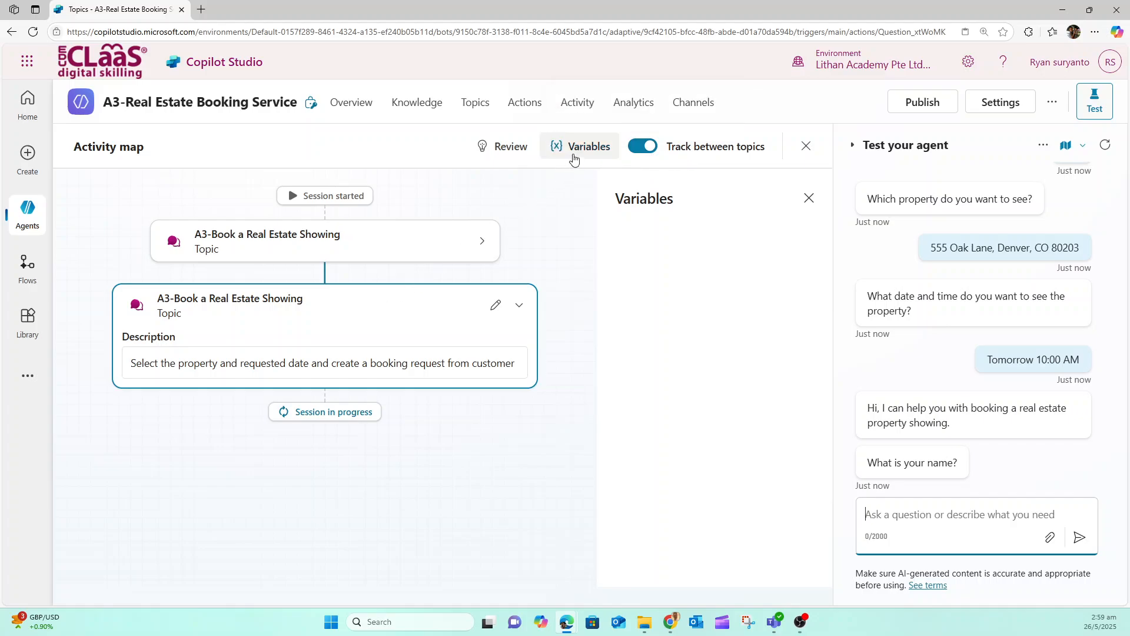
{"action": "left_click", "coordinate": [569, 155]}
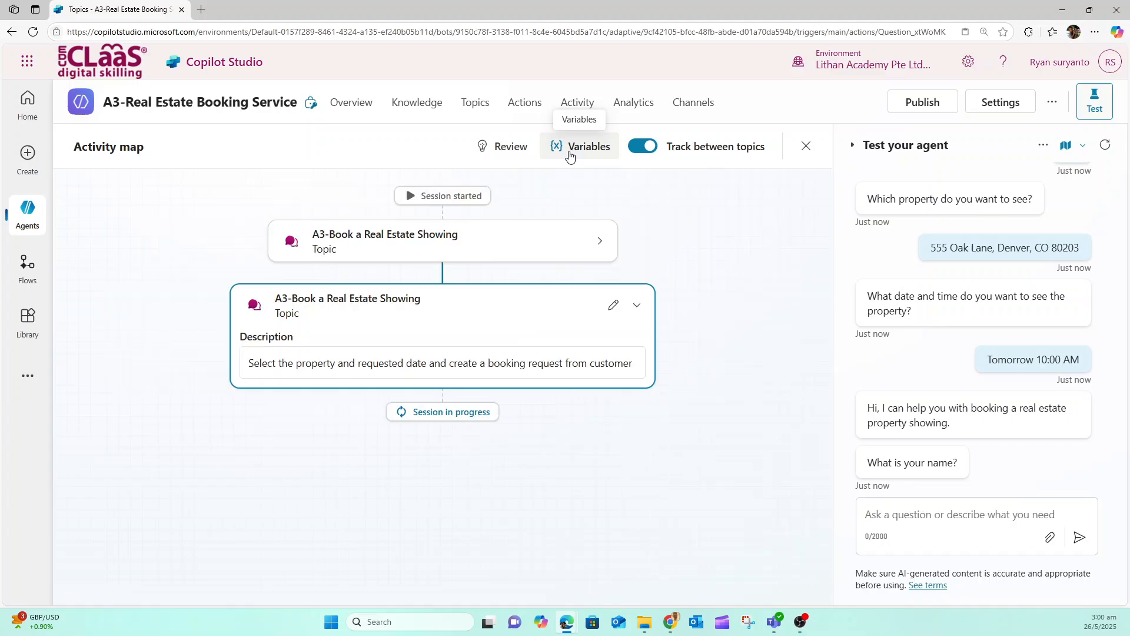
{"action": "left_click", "coordinate": [570, 155]}
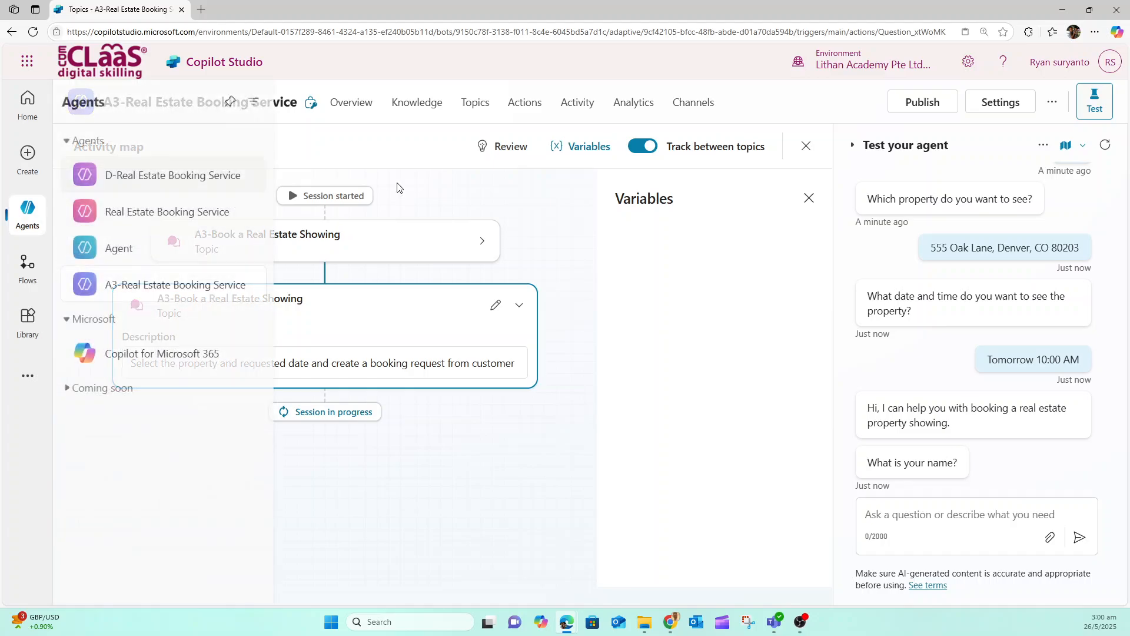
Create a new closed list entity in the agent's settings and name it "Property Type"
{"action": "left_click", "coordinate": [1008, 107]}
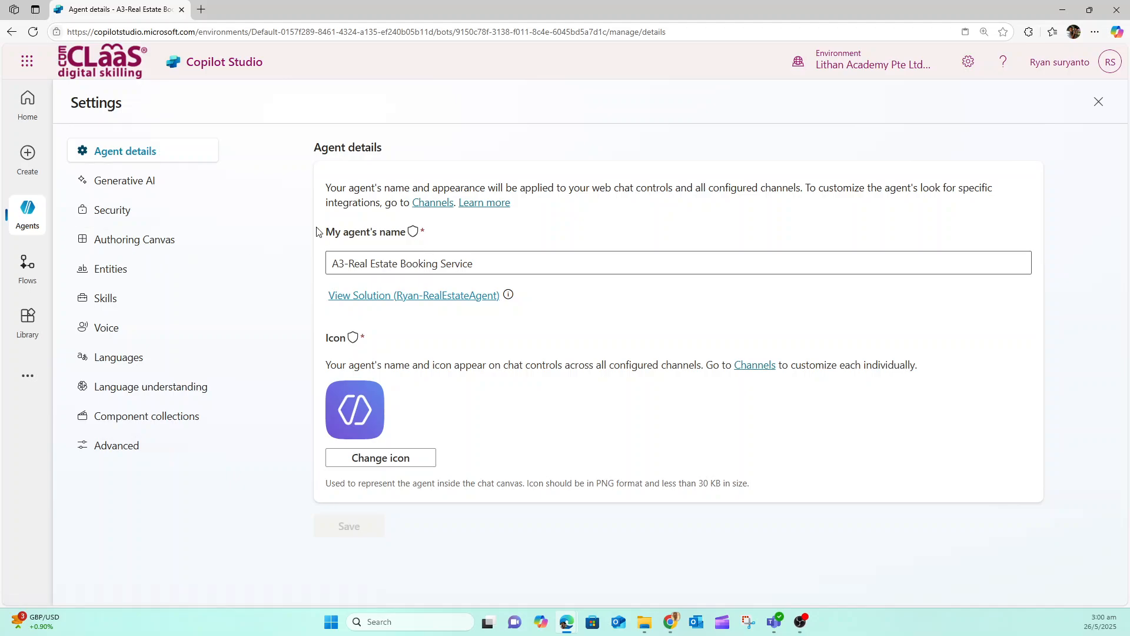
{"action": "left_click", "coordinate": [111, 269]}
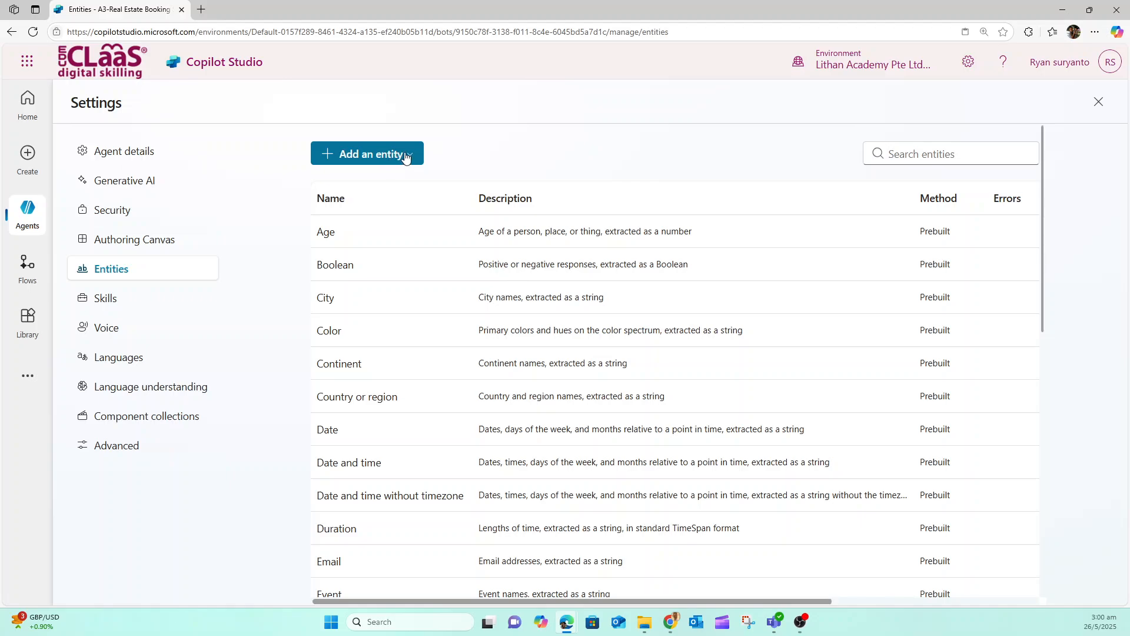
{"action": "left_click", "coordinate": [405, 156]}
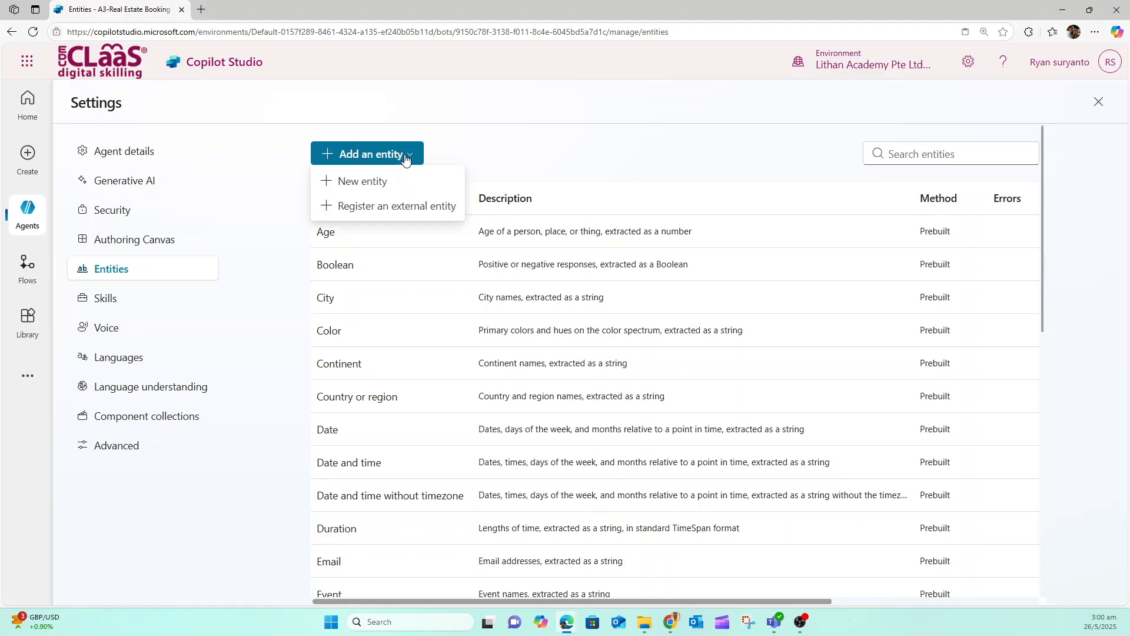
{"action": "left_click", "coordinate": [377, 182]}
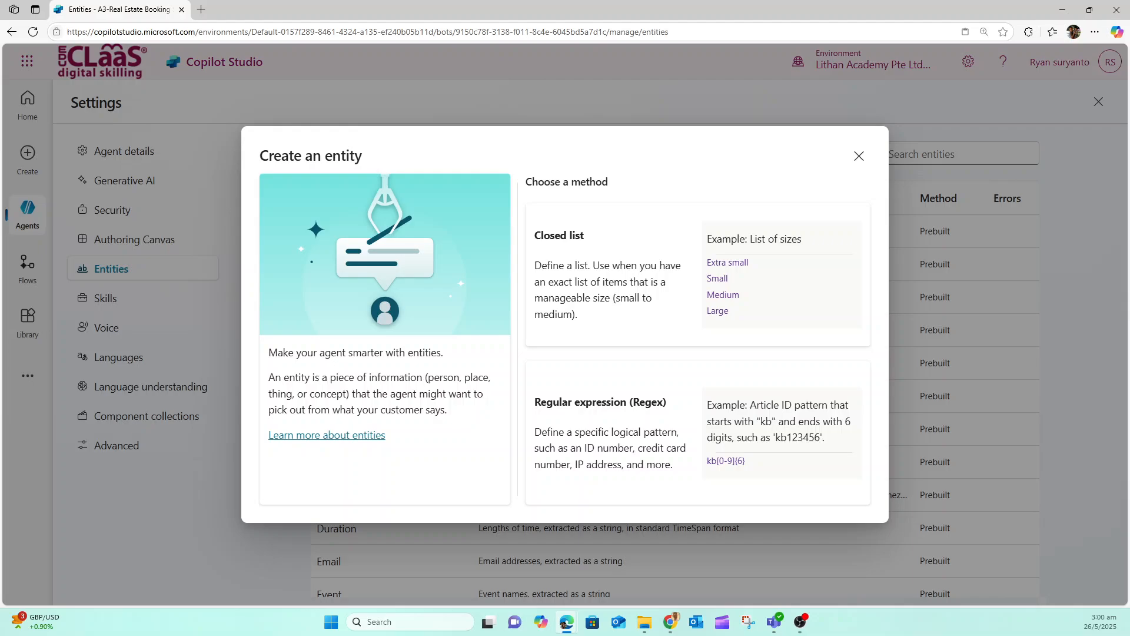
{"action": "left_click", "coordinate": [632, 274]}
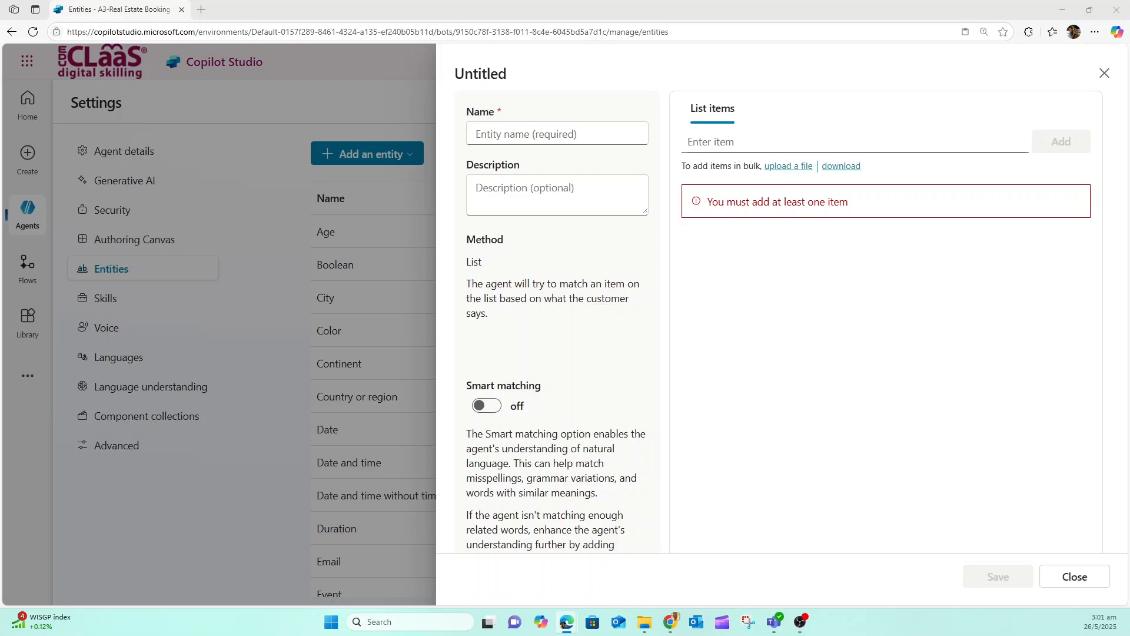
{"action": "left_click", "coordinate": [501, 132]}
{"action": "type", "text": "PropertyType"}
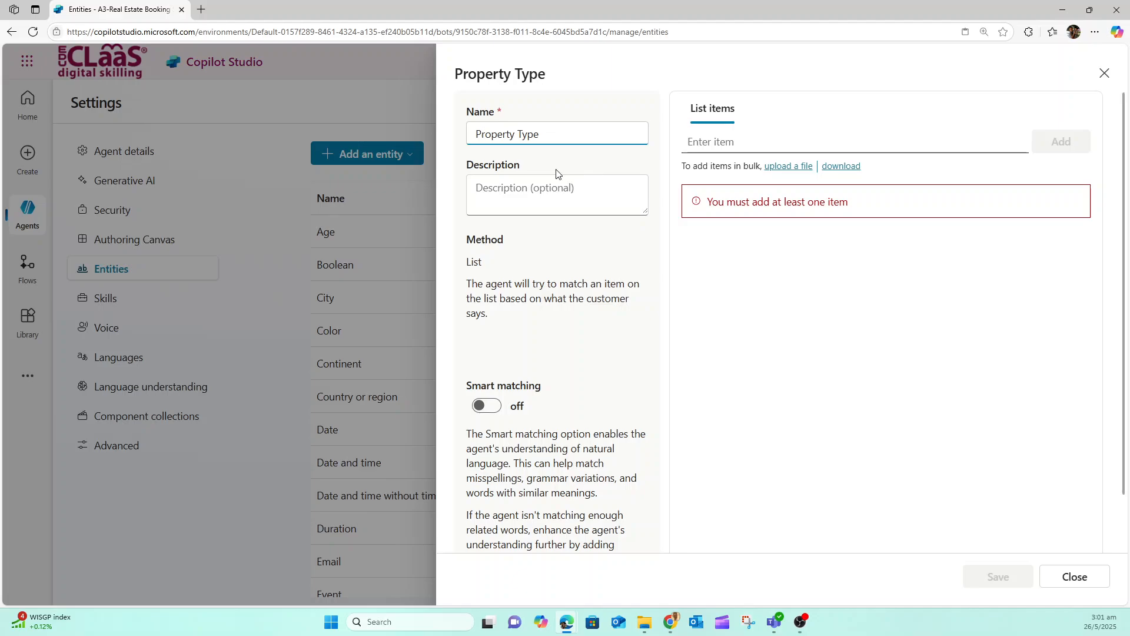
{"action": "left_click", "coordinate": [544, 193]}
Add the list items Apartment and Condominium to the Property Type entity
{"action": "left_click", "coordinate": [810, 147]}
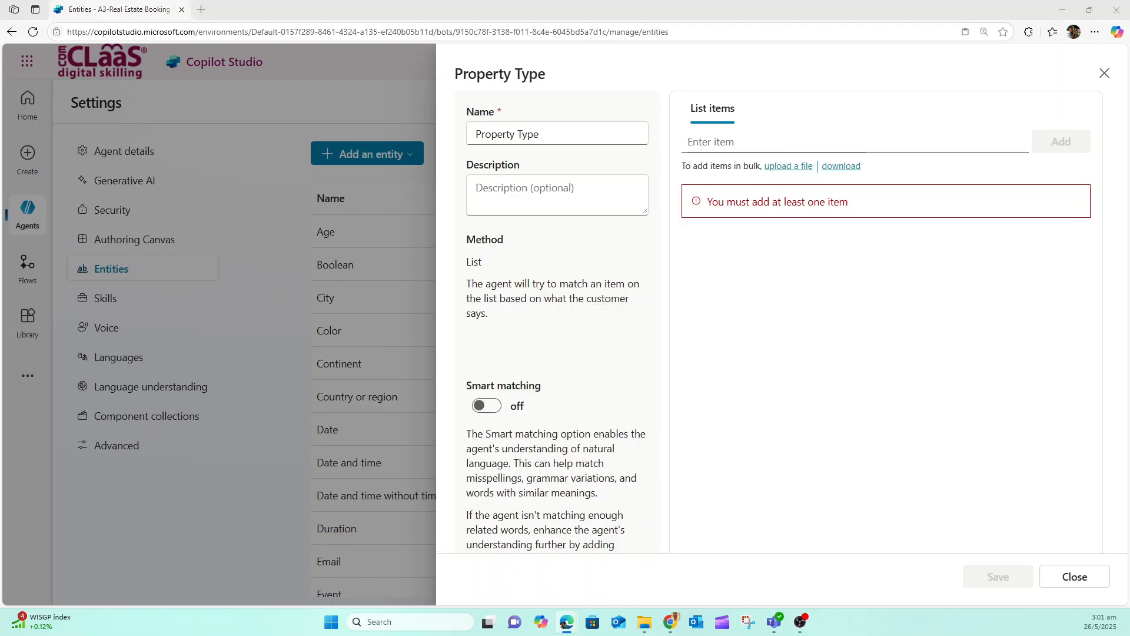
{"action": "left_click", "coordinate": [790, 143]}
{"action": "type", "text": "Apartment"}
{"action": "left_click", "coordinate": [1085, 140]}
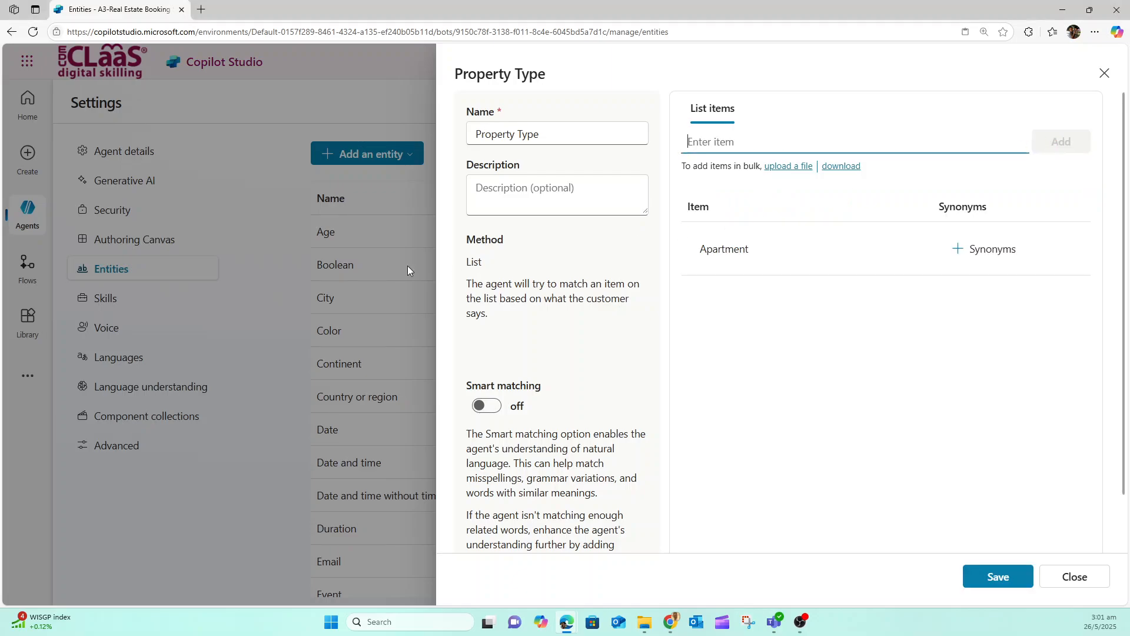
{"action": "left_click", "coordinate": [789, 140]}
{"action": "type", "text": "Condominium"}
{"action": "left_click", "coordinate": [1070, 142]}
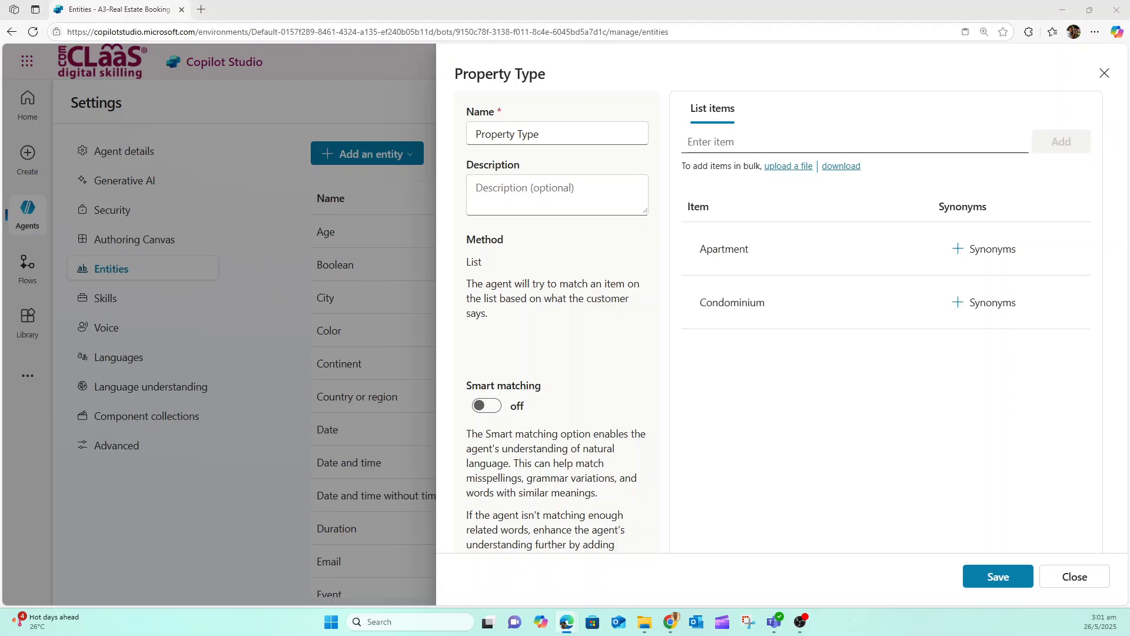
Add the list items Duplex and House to the Property Type entity
{"action": "left_click", "coordinate": [760, 141]}
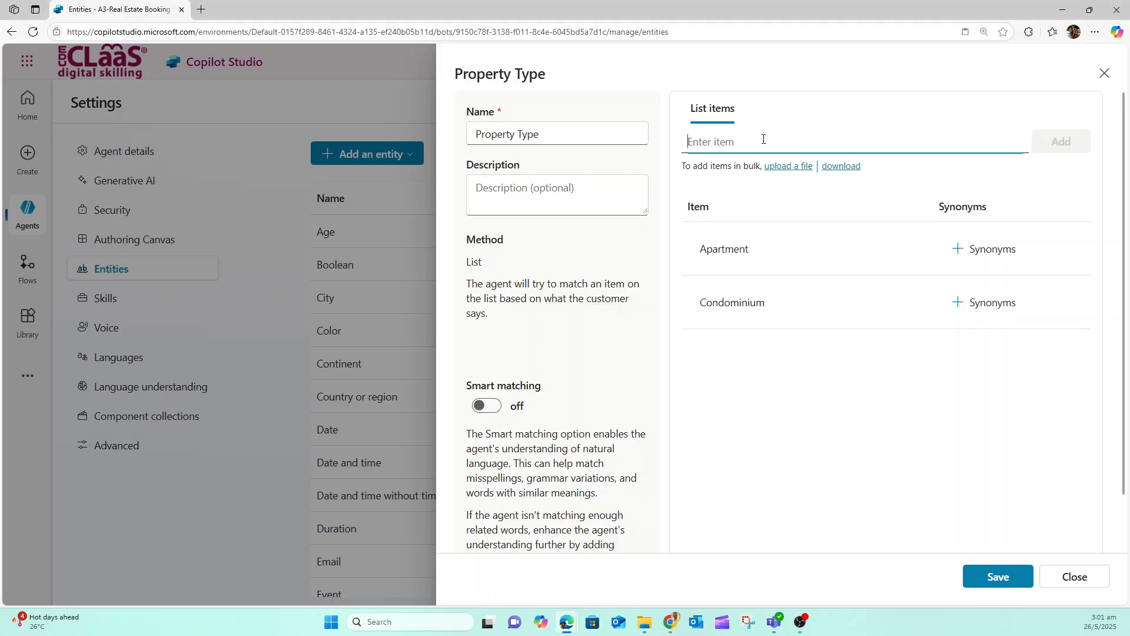
{"action": "type", "text": "Duplex"}
{"action": "left_click", "coordinate": [1062, 141]}
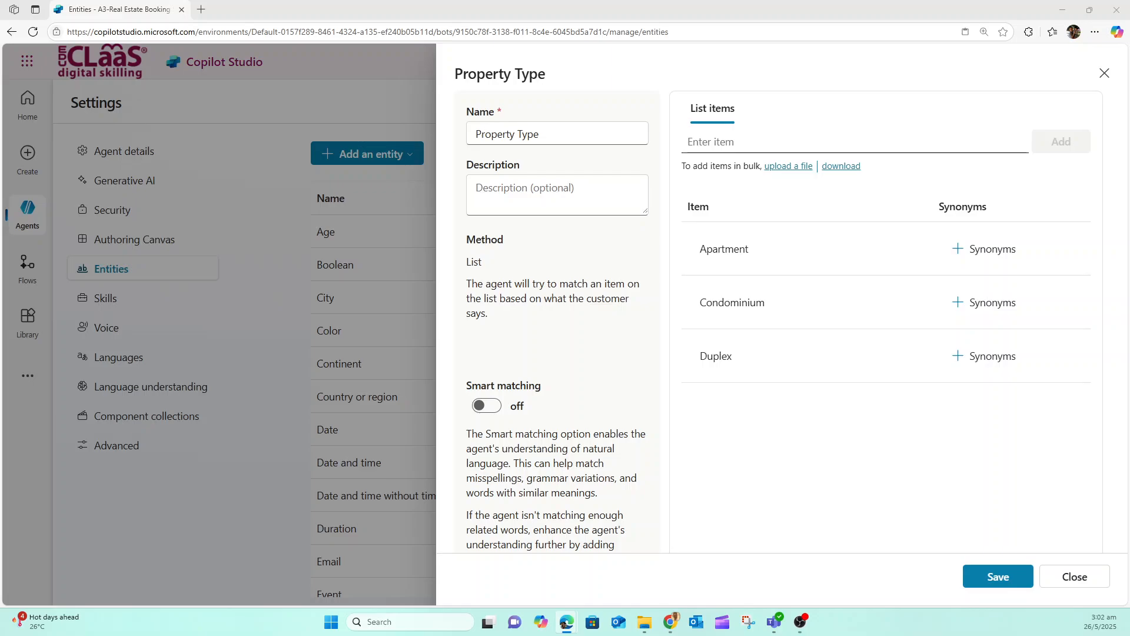
{"action": "left_click", "coordinate": [717, 142]}
{"action": "type", "text": "House"}
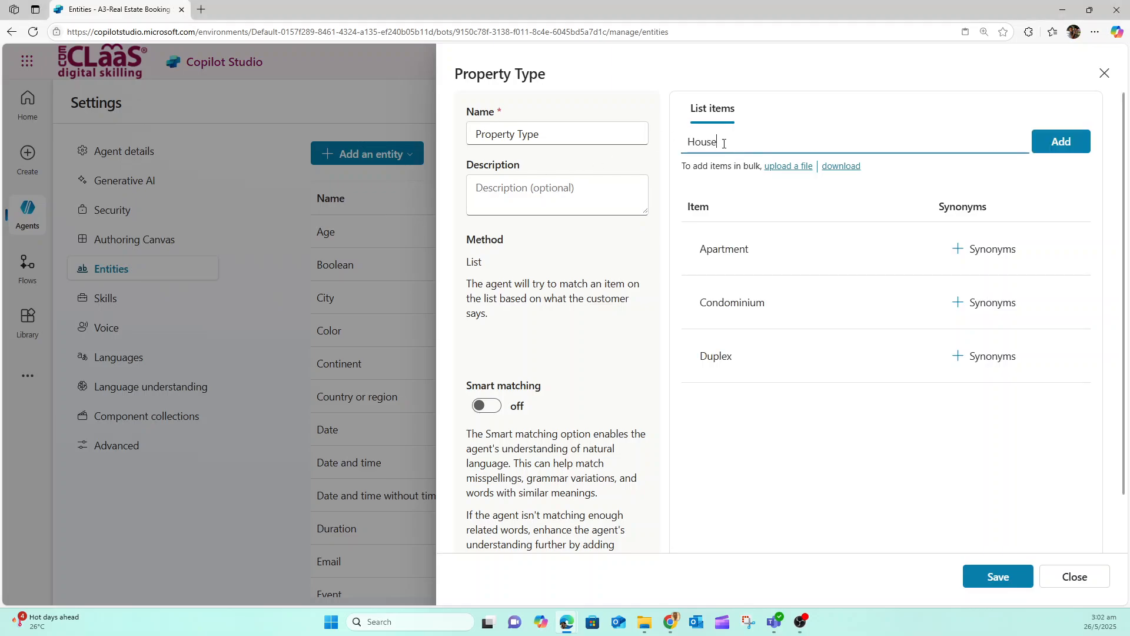
{"action": "left_click", "coordinate": [1063, 142]}
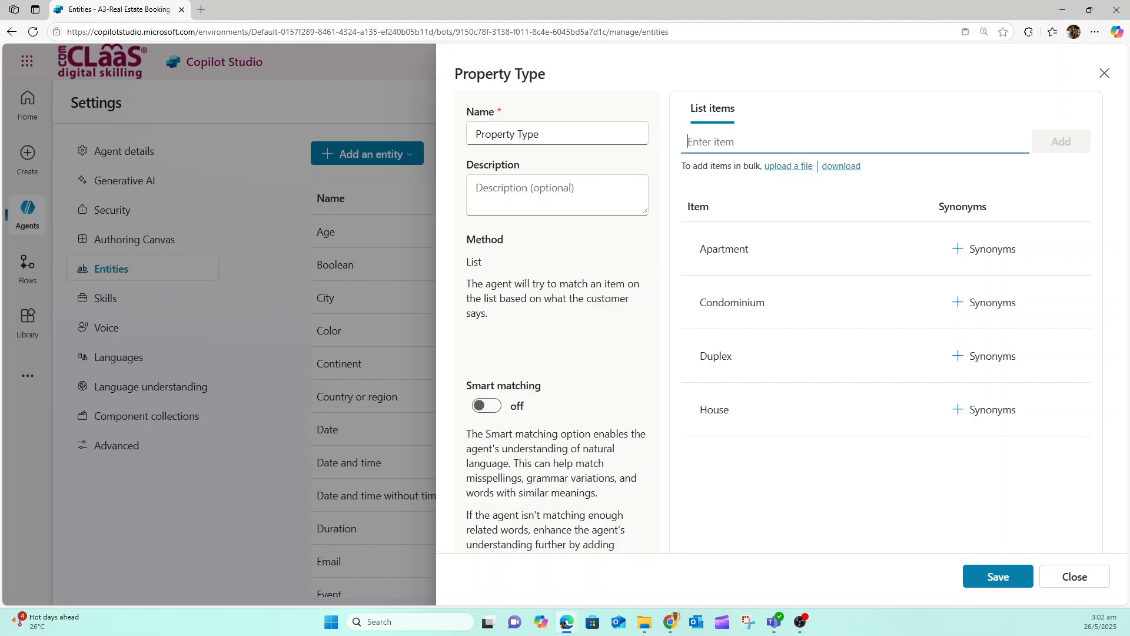
Add the synonym "Flat" to the Apartment item of the Property Type entity
{"action": "key", "text": "alt+Tab"}
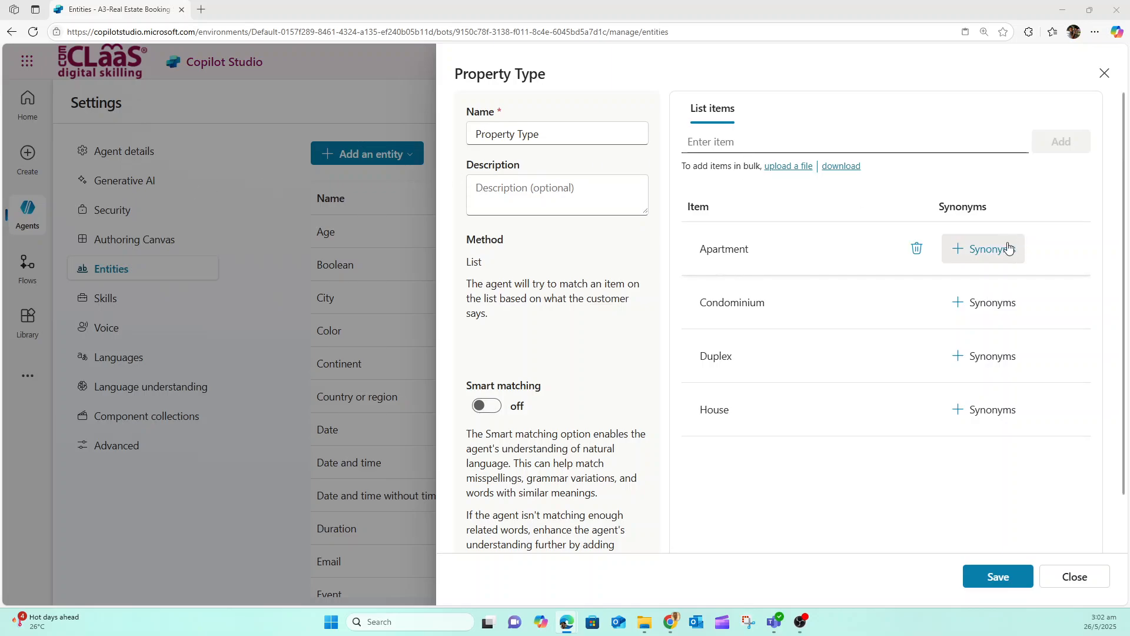
{"action": "left_click", "coordinate": [963, 251]}
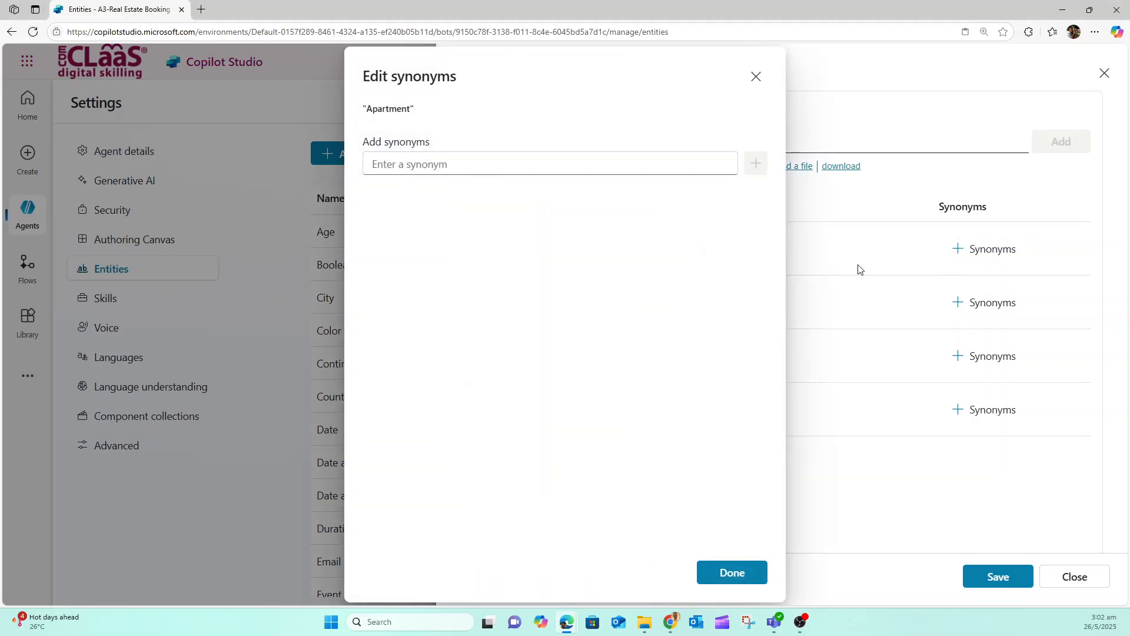
{"action": "left_click", "coordinate": [516, 165]}
{"action": "type", "text": "Flat"}
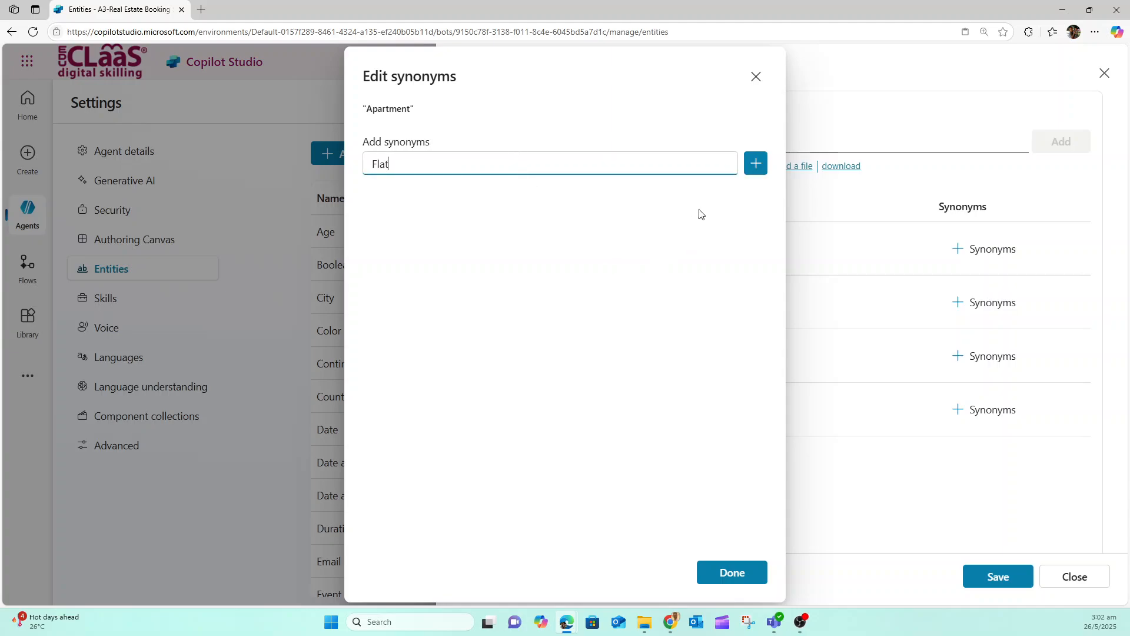
{"action": "left_click", "coordinate": [751, 164]}
{"action": "left_click", "coordinate": [730, 573]}
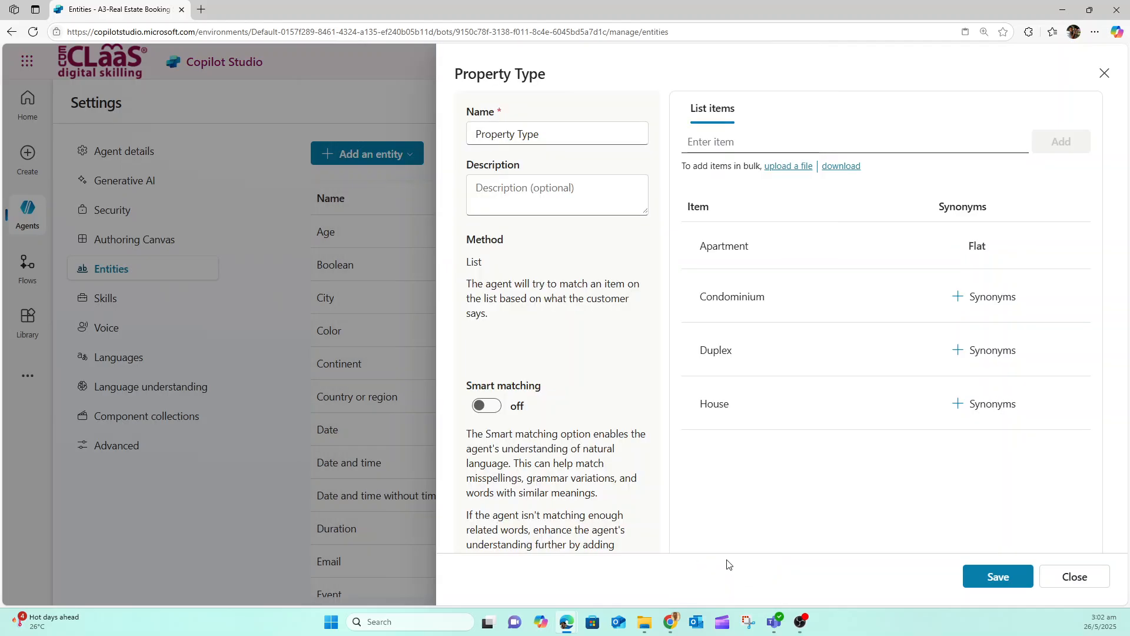
Add the synonym "Townhouse" to the Condominium item
{"action": "left_click", "coordinate": [963, 298]}
{"action": "left_click", "coordinate": [494, 164]}
{"action": "type", "text": "Townhouse"}
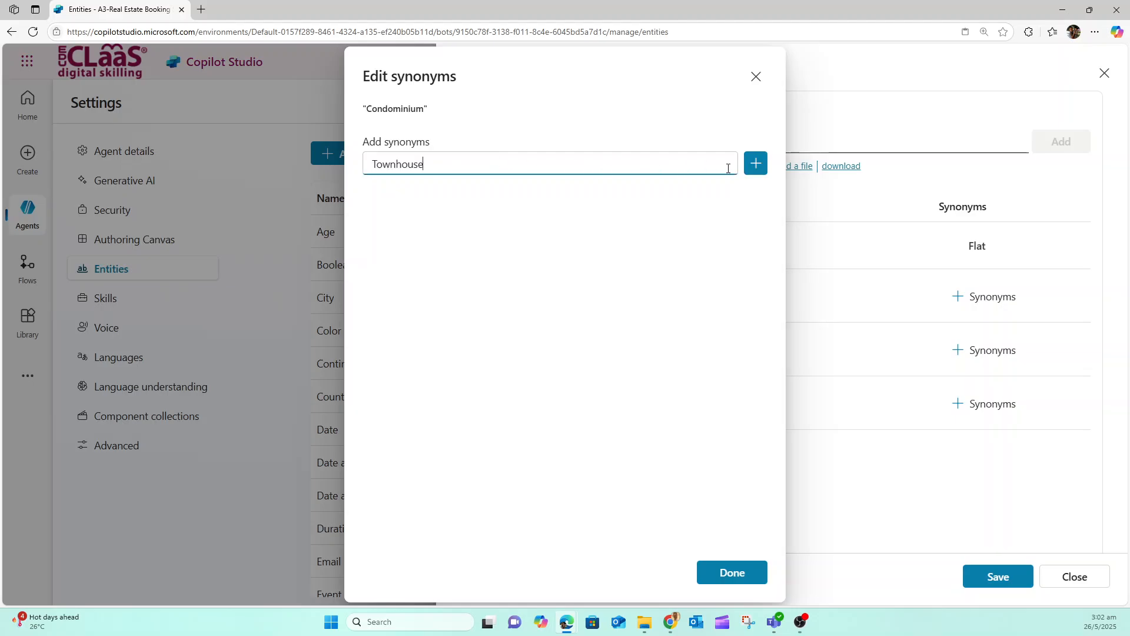
{"action": "left_click", "coordinate": [756, 163]}
{"action": "left_click", "coordinate": [731, 574]}
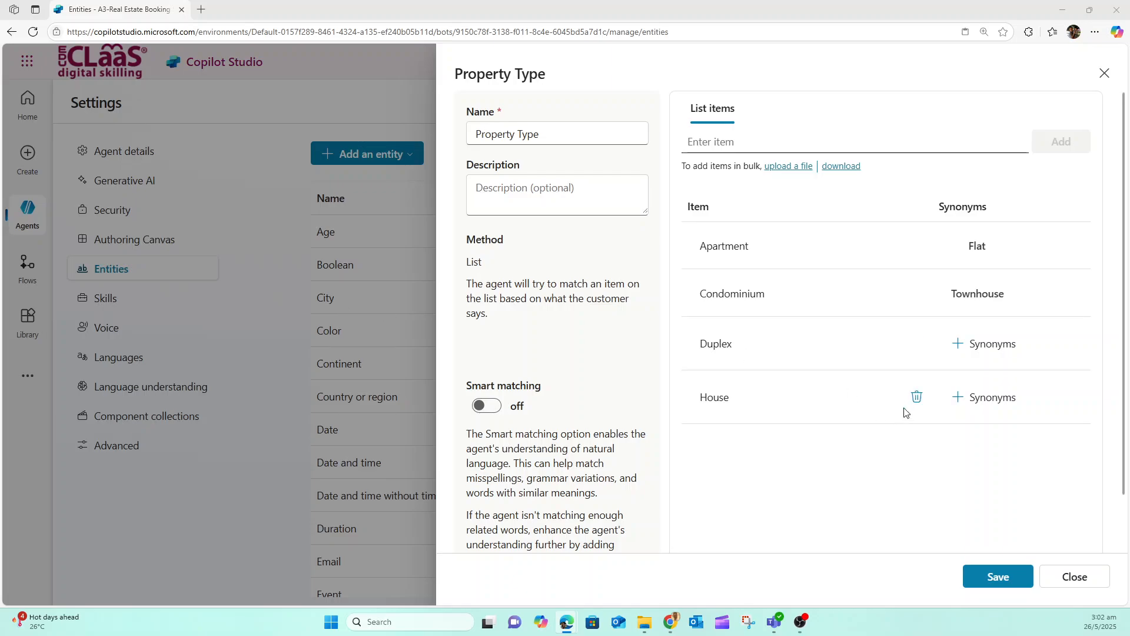
Add the synonym "Single-family home" to the House item
{"action": "left_click", "coordinate": [957, 405]}
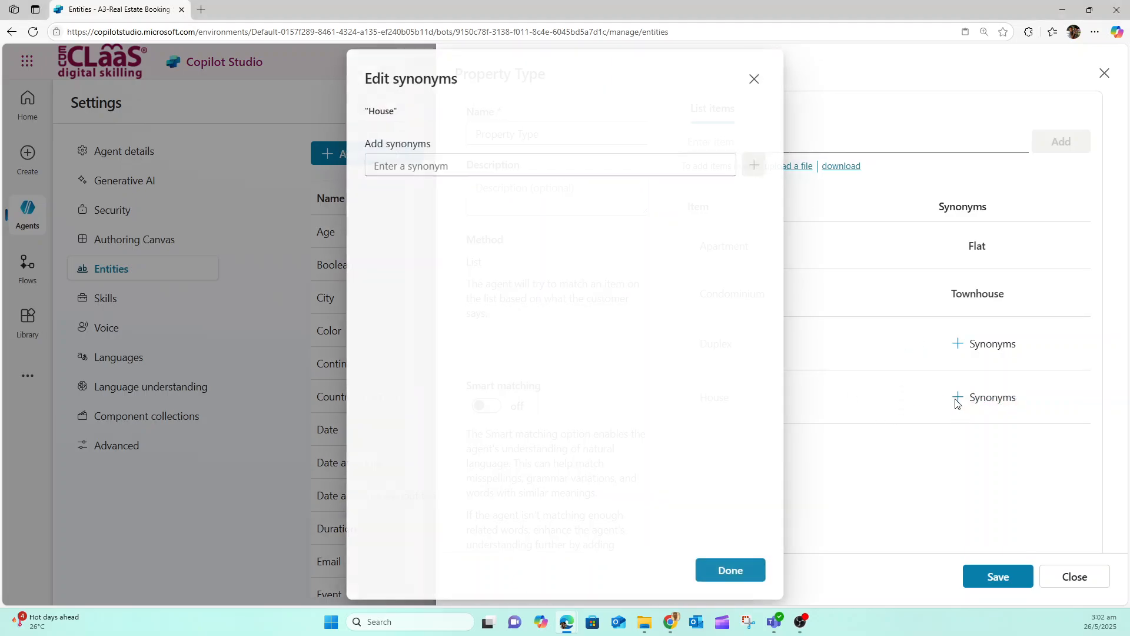
{"action": "left_click", "coordinate": [465, 157]}
{"action": "type", "text": "Single-family home"}
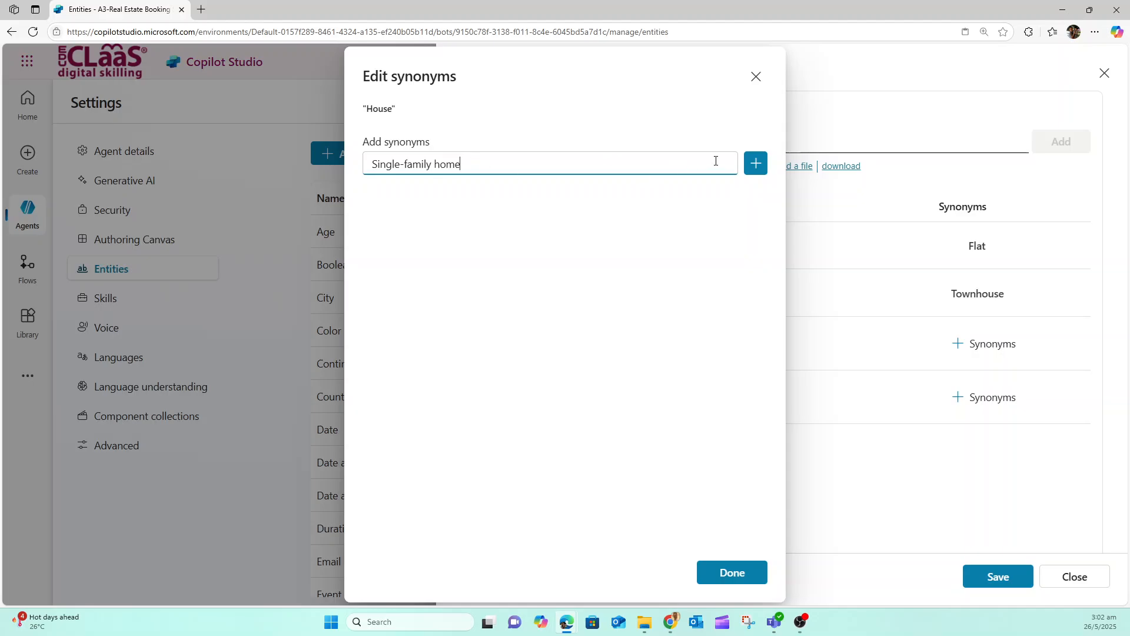
{"action": "left_click", "coordinate": [755, 163]}
{"action": "left_click", "coordinate": [733, 578]}
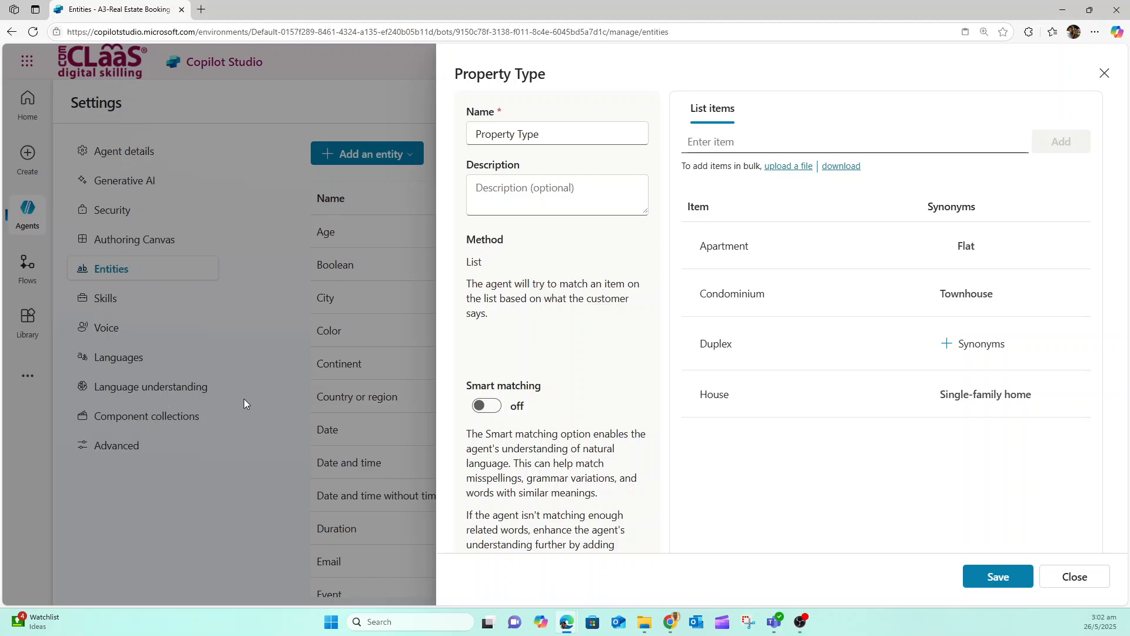
Save the Property Type entity with smart matching turned on and close it
{"action": "left_click", "coordinate": [997, 576]}
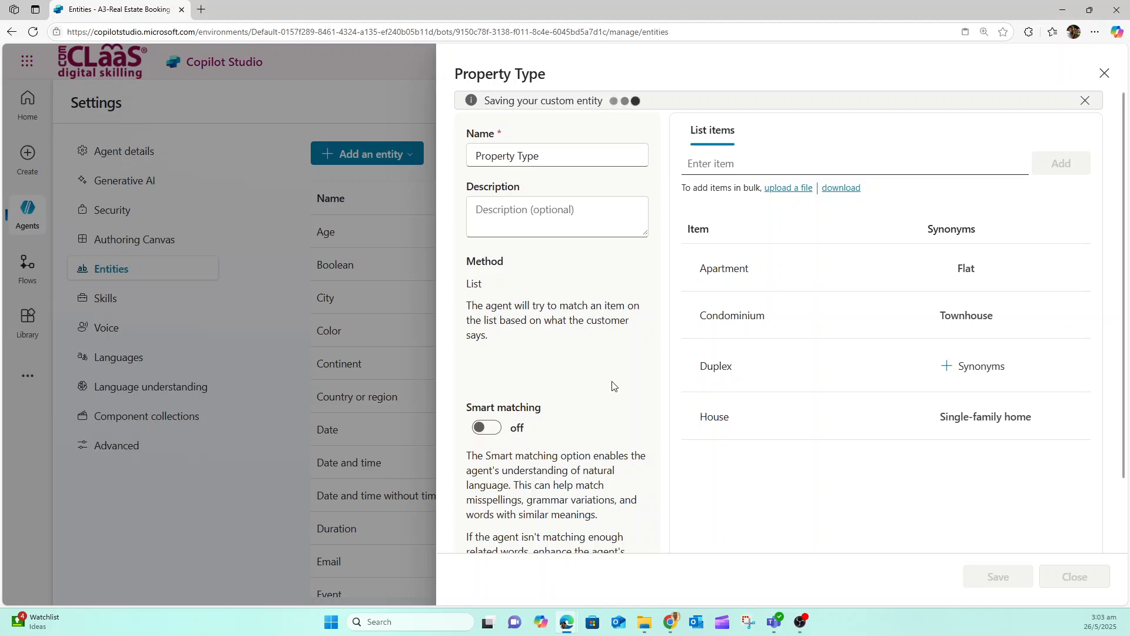
{"action": "left_click", "coordinate": [495, 473]}
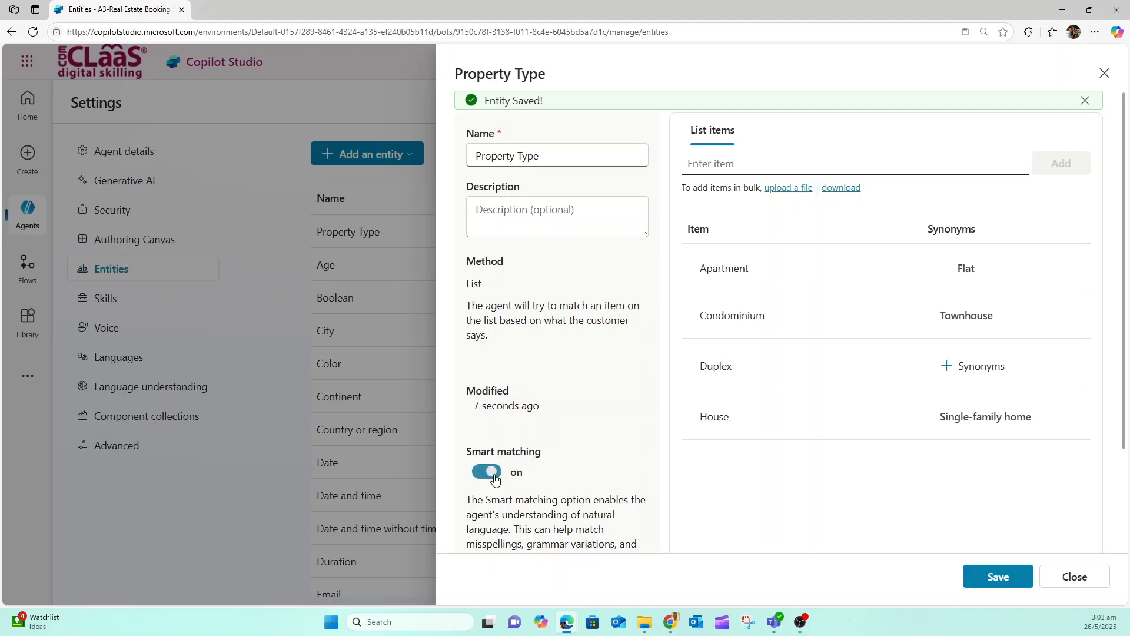
{"action": "left_click", "coordinate": [974, 574]}
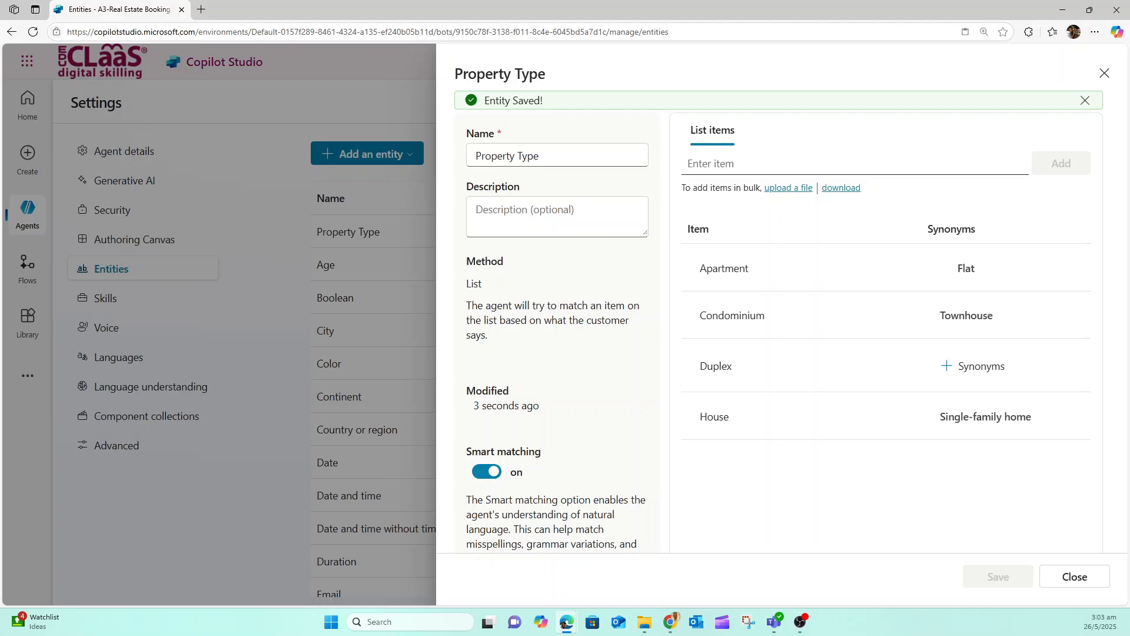
{"action": "left_click", "coordinate": [1073, 579]}
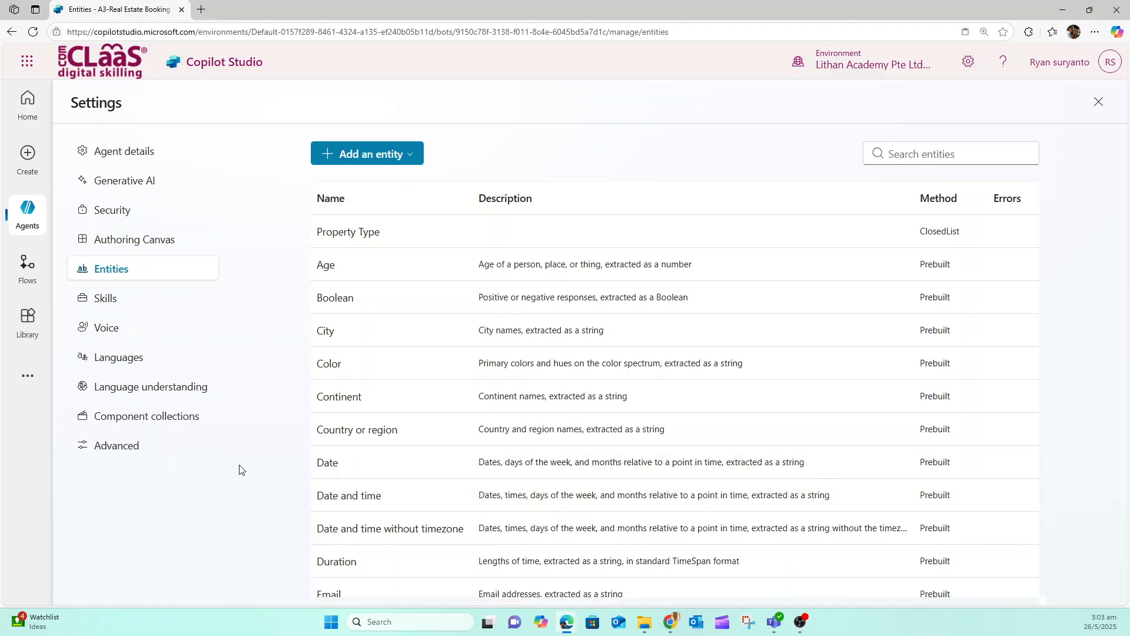
Create and save a regular expression entity named "Number of Bedrooms" with the pattern [1-5]
{"action": "left_click", "coordinate": [412, 154]}
{"action": "left_click", "coordinate": [376, 183]}
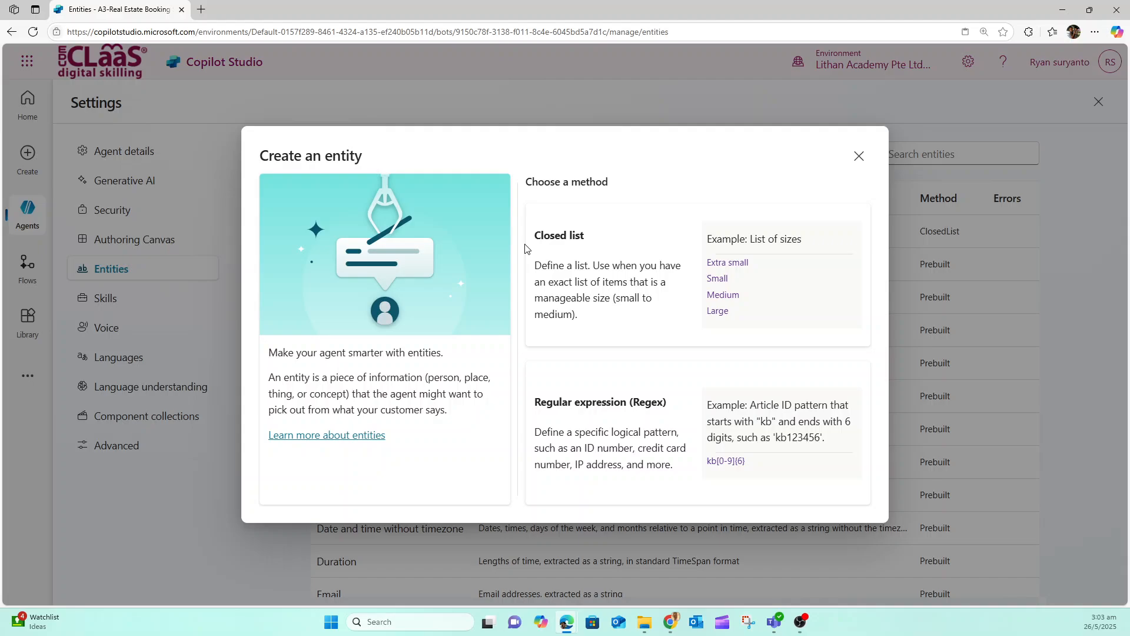
{"action": "left_click", "coordinate": [604, 425]}
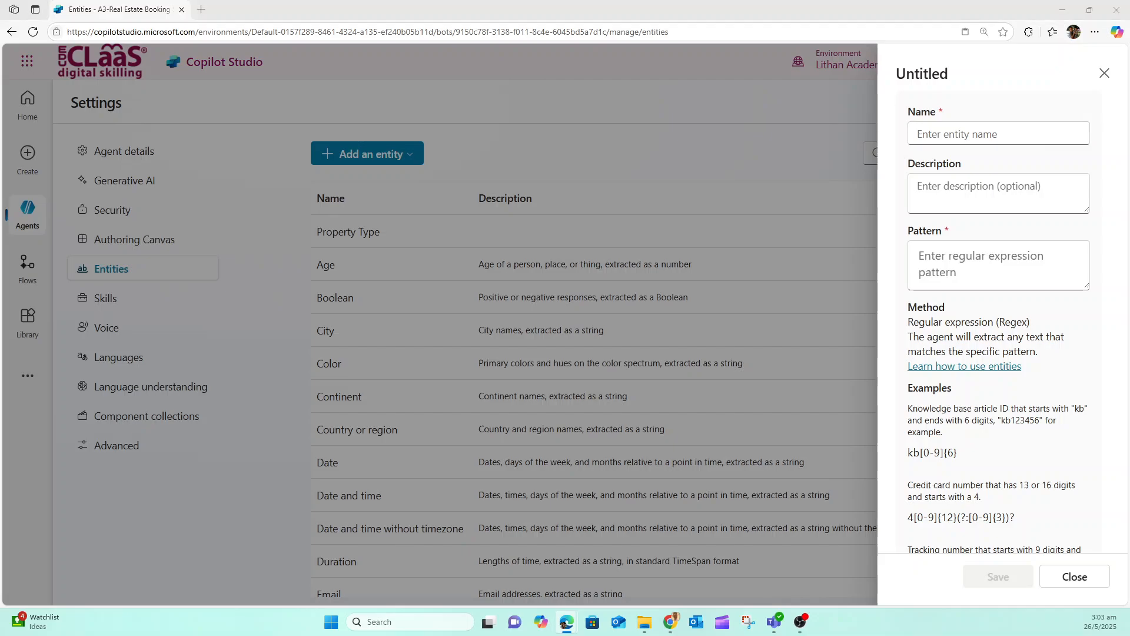
{"action": "left_click", "coordinate": [968, 134]}
{"action": "type", "text": "Number of Bedrooms"}
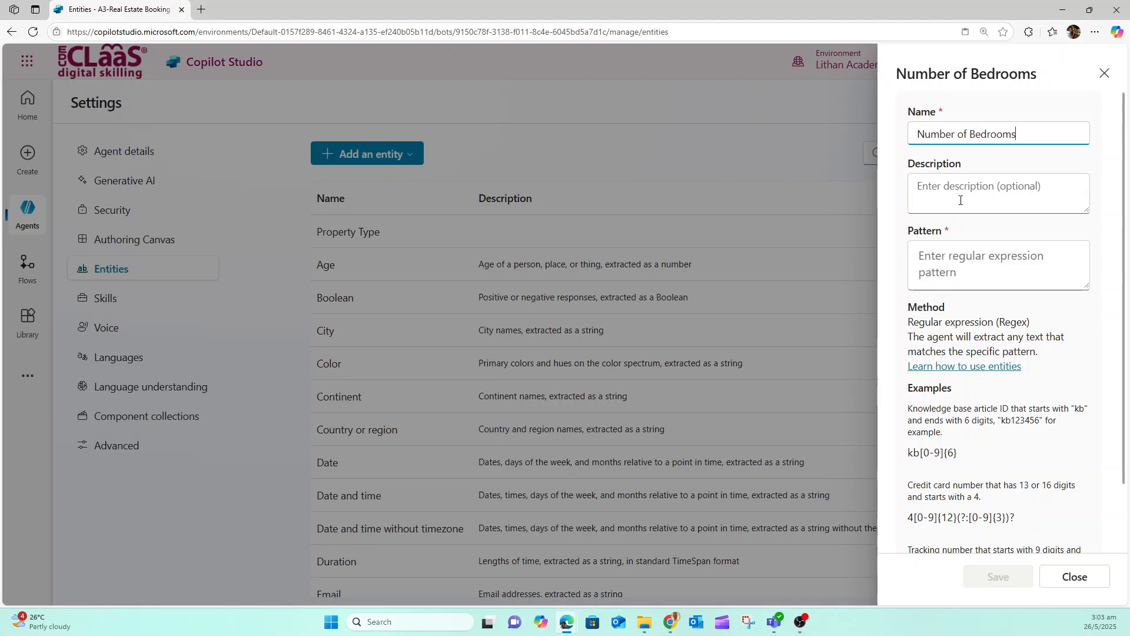
{"action": "left_click", "coordinate": [927, 271]}
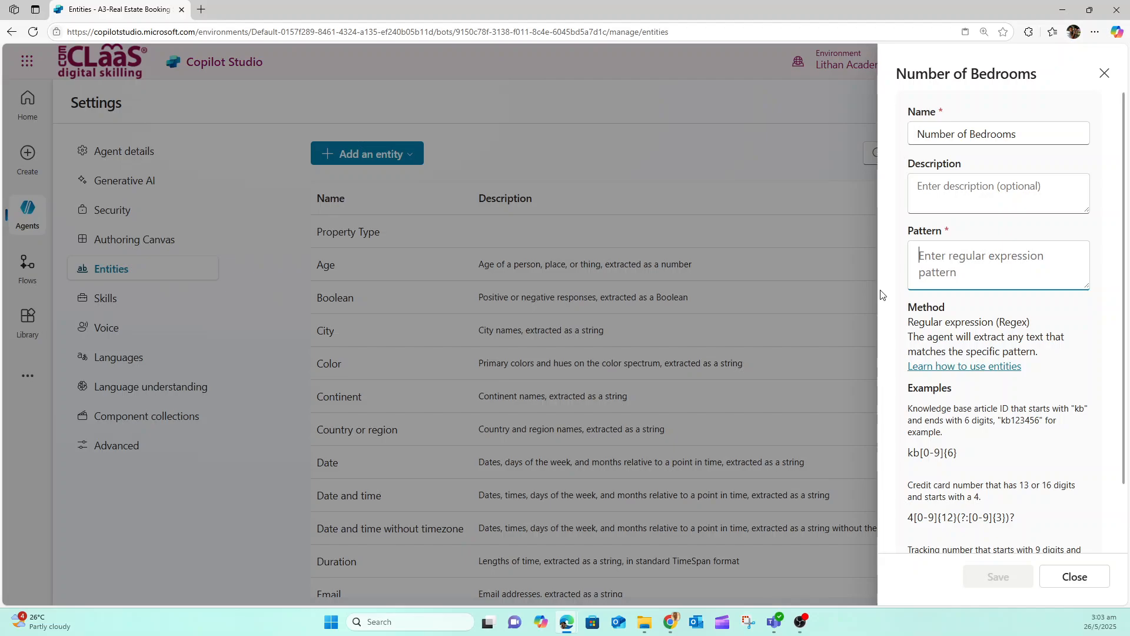
{"action": "type", "text": "[1-5]"}
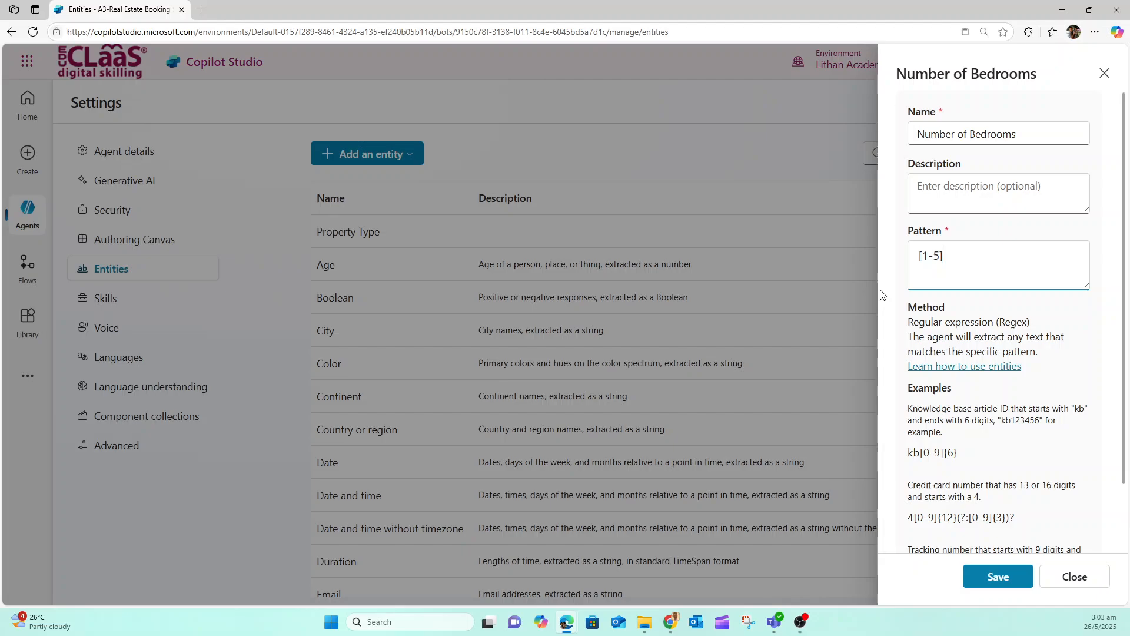
{"action": "left_click", "coordinate": [1009, 576]}
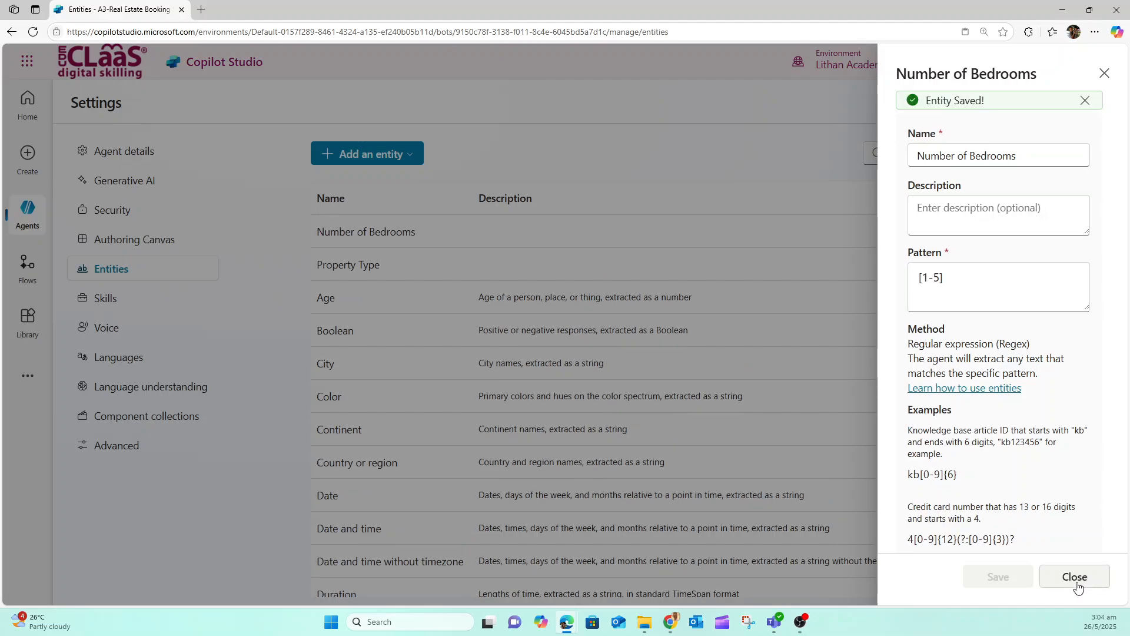
{"action": "left_click", "coordinate": [1075, 579]}
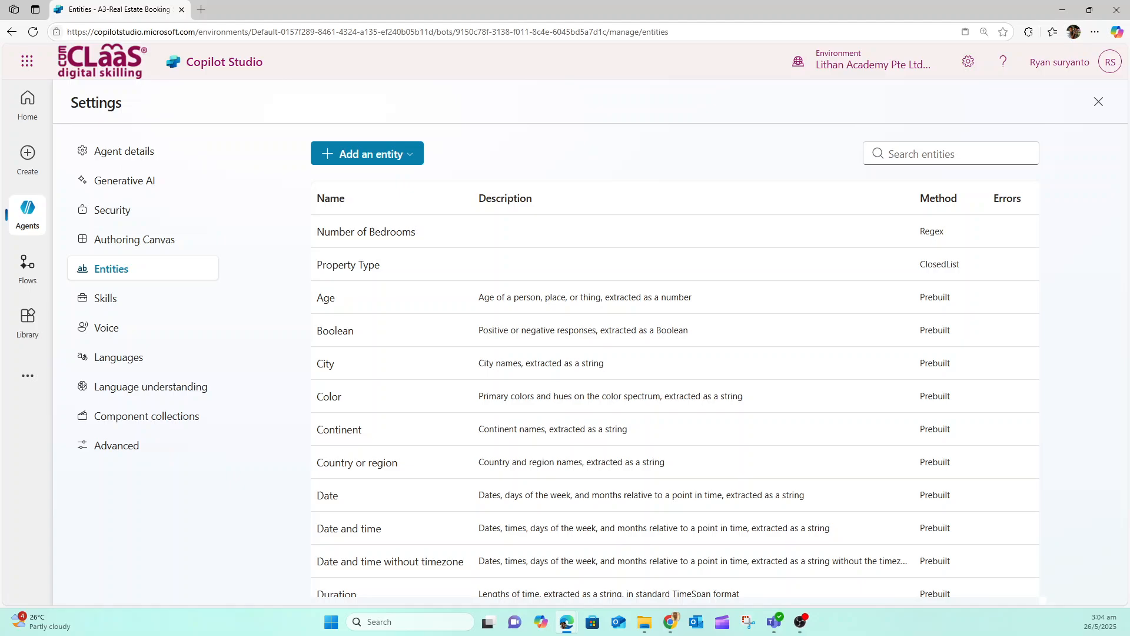
Leave the agent settings and open the topic A3-Book a Real Estate Showing
{"action": "left_click", "coordinate": [1098, 102]}
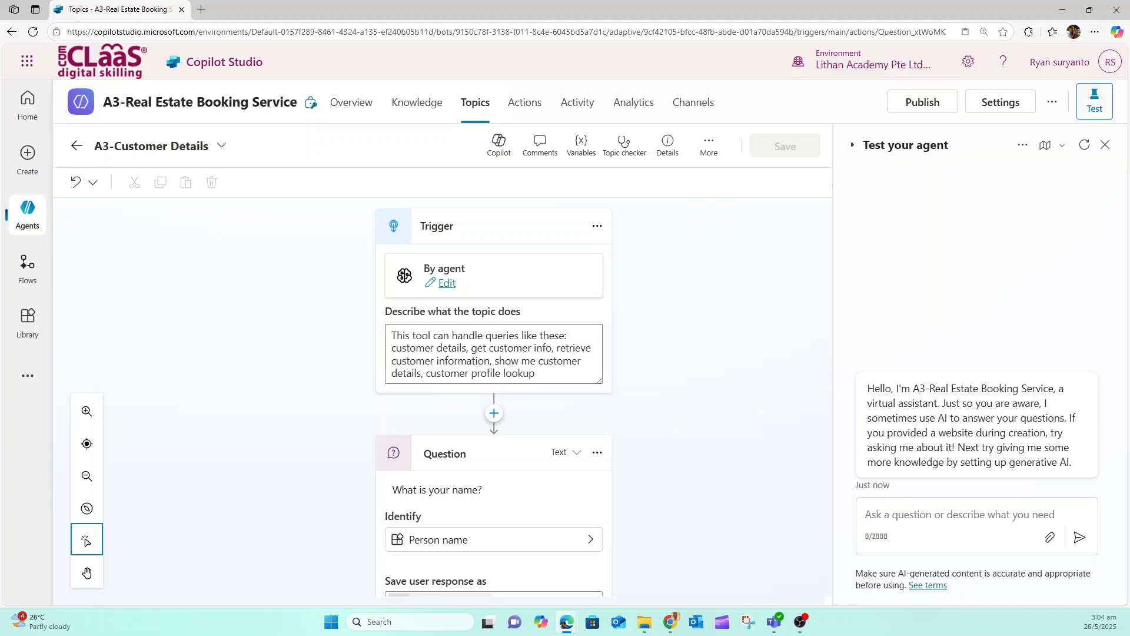
{"action": "left_click", "coordinate": [221, 148]}
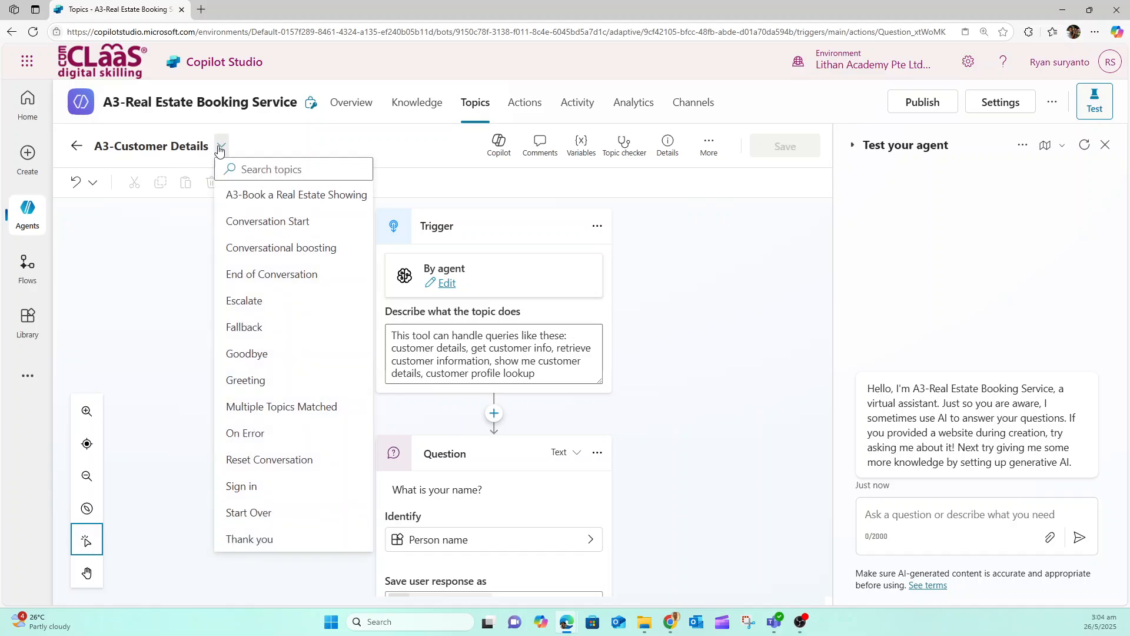
{"action": "left_click", "coordinate": [286, 197]}
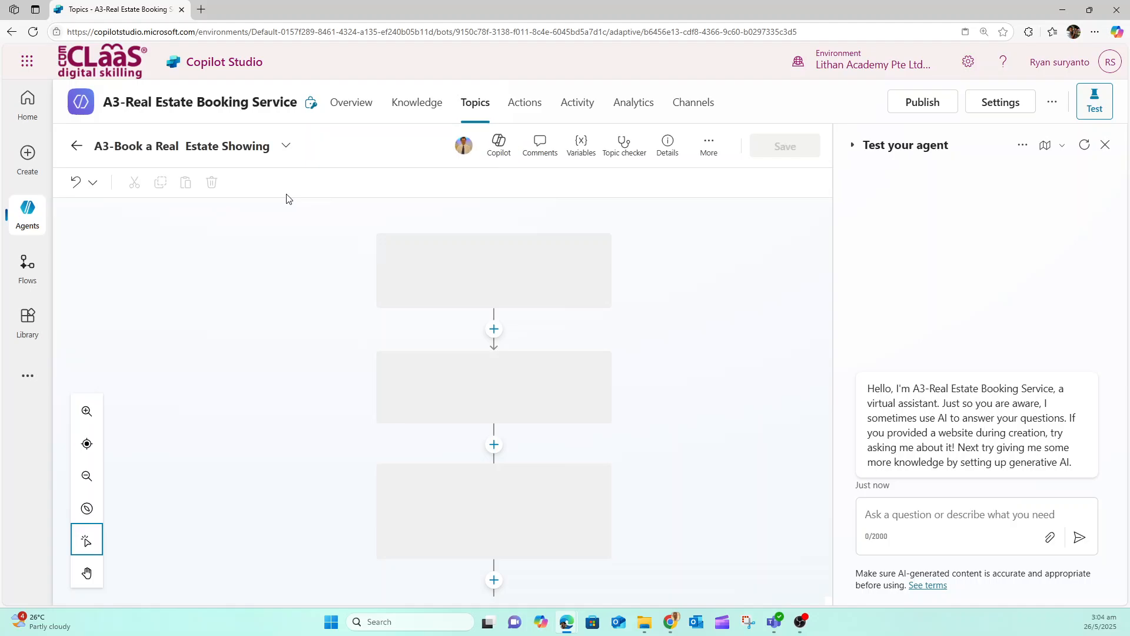
{"action": "left_click", "coordinate": [28, 212]}
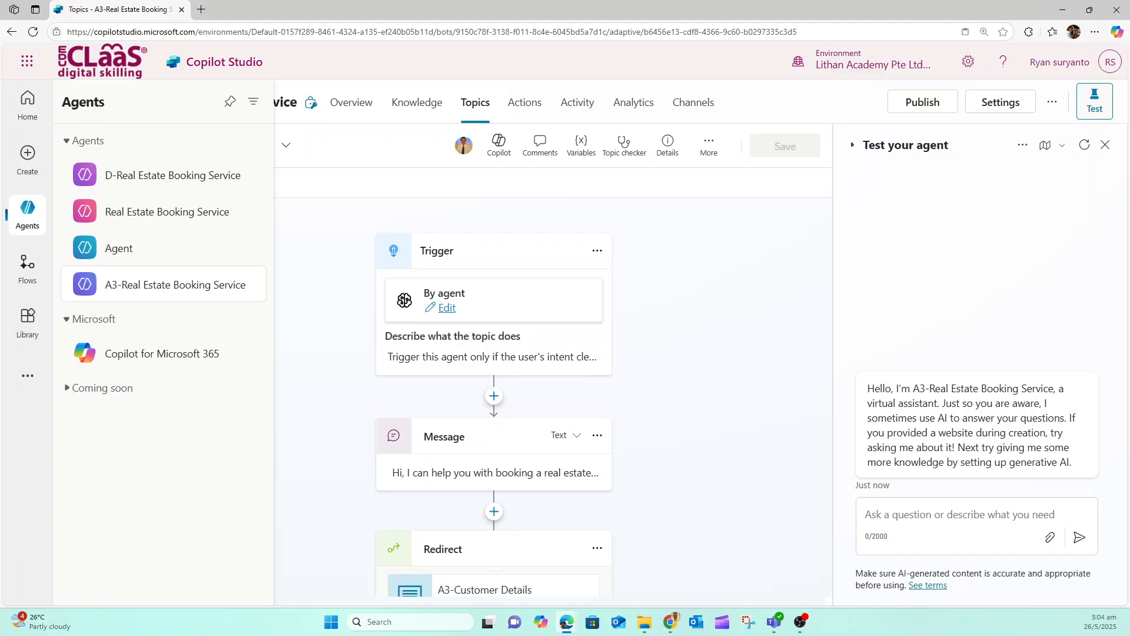
{"action": "left_click", "coordinate": [391, 404]}
Insert a question node before "Which property do you want to see?" in the Yes branch, asking "What type of property do you want to see?"
{"action": "scroll", "coordinate": [435, 388], "scroll_direction": "down", "scroll_amount": 5}
{"action": "scroll", "coordinate": [433, 384], "scroll_direction": "down", "scroll_amount": 8}
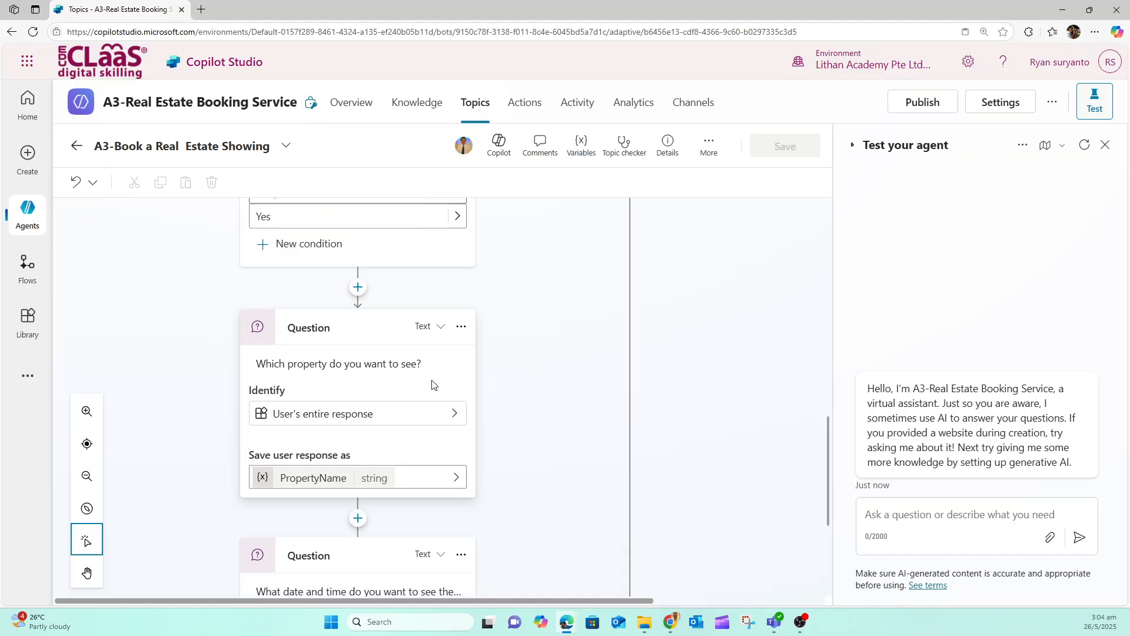
{"action": "left_click", "coordinate": [358, 289]}
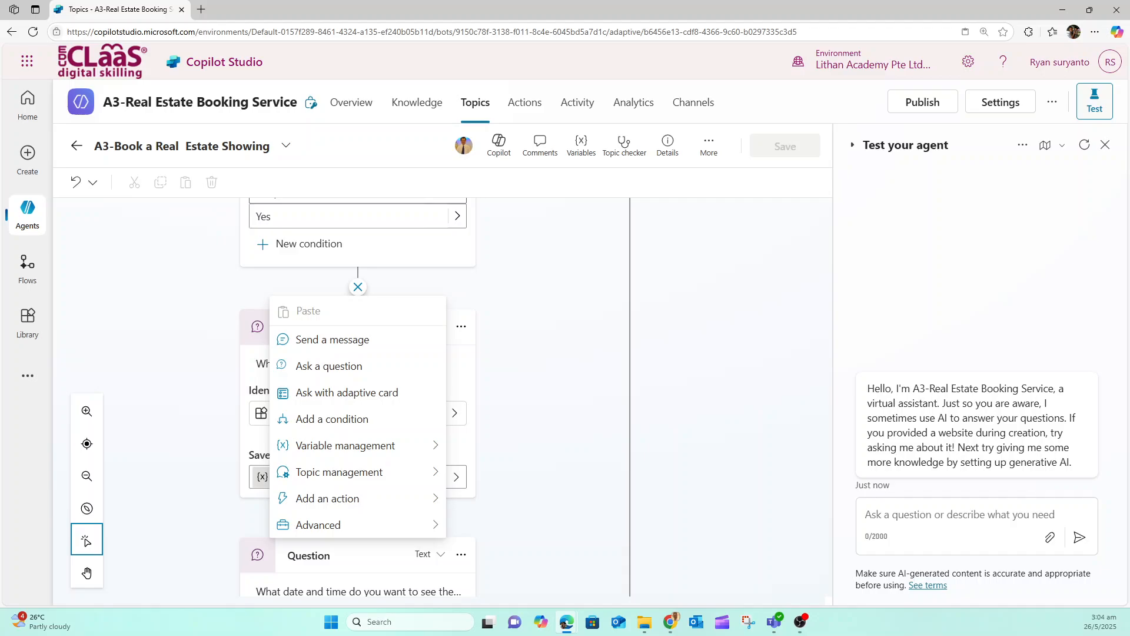
{"action": "left_click", "coordinate": [330, 366]}
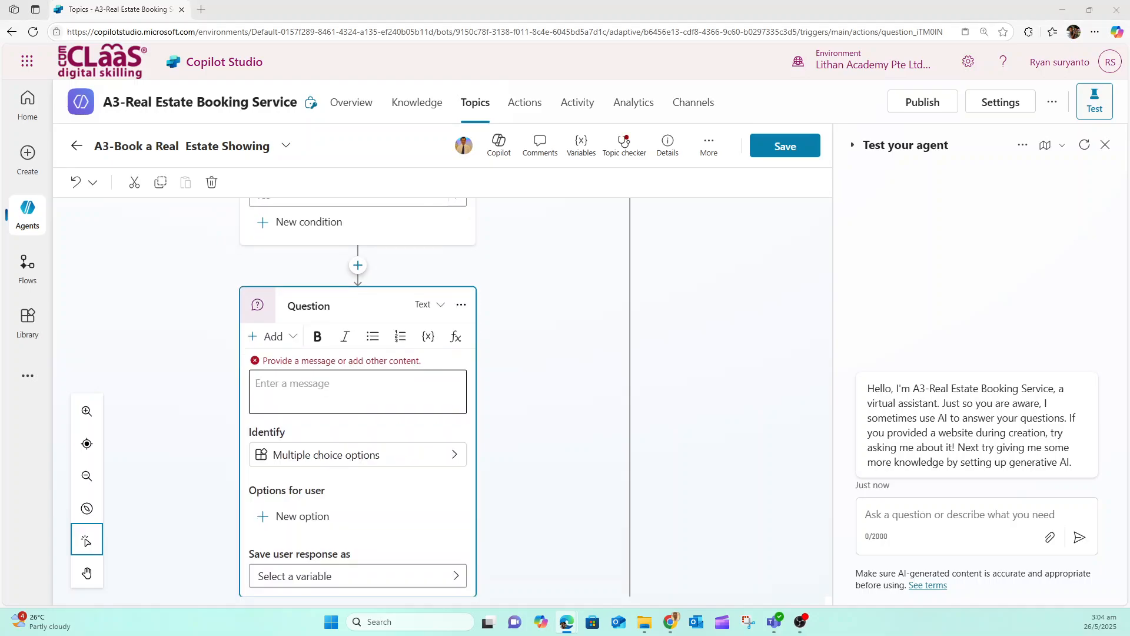
{"action": "left_click", "coordinate": [301, 390]}
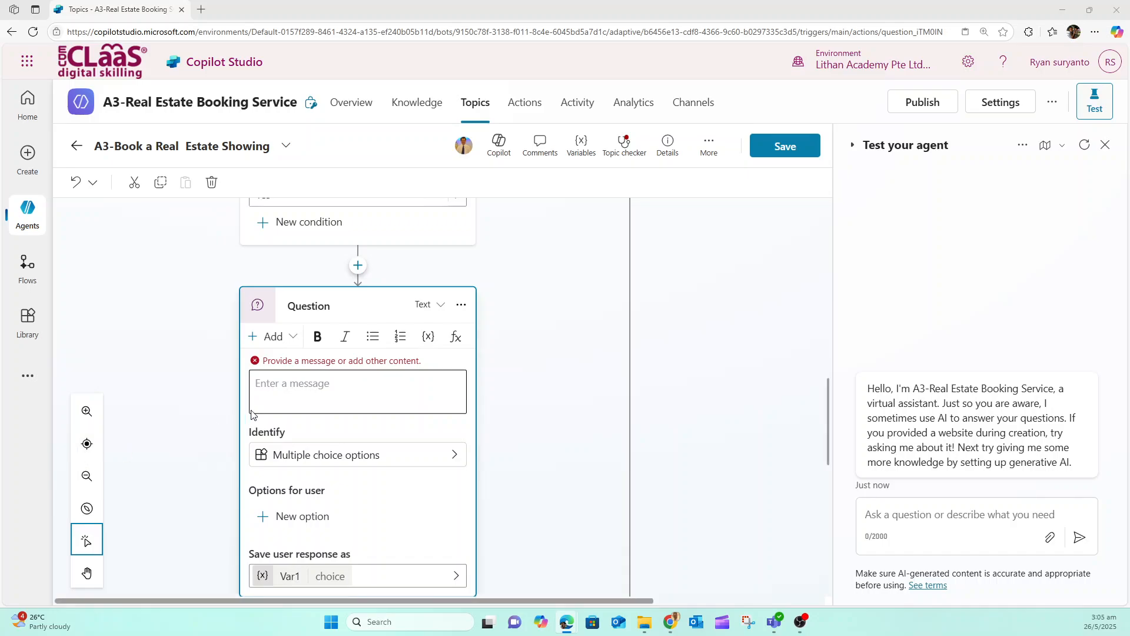
{"action": "type", "text": "What type of property do you want to see?"}
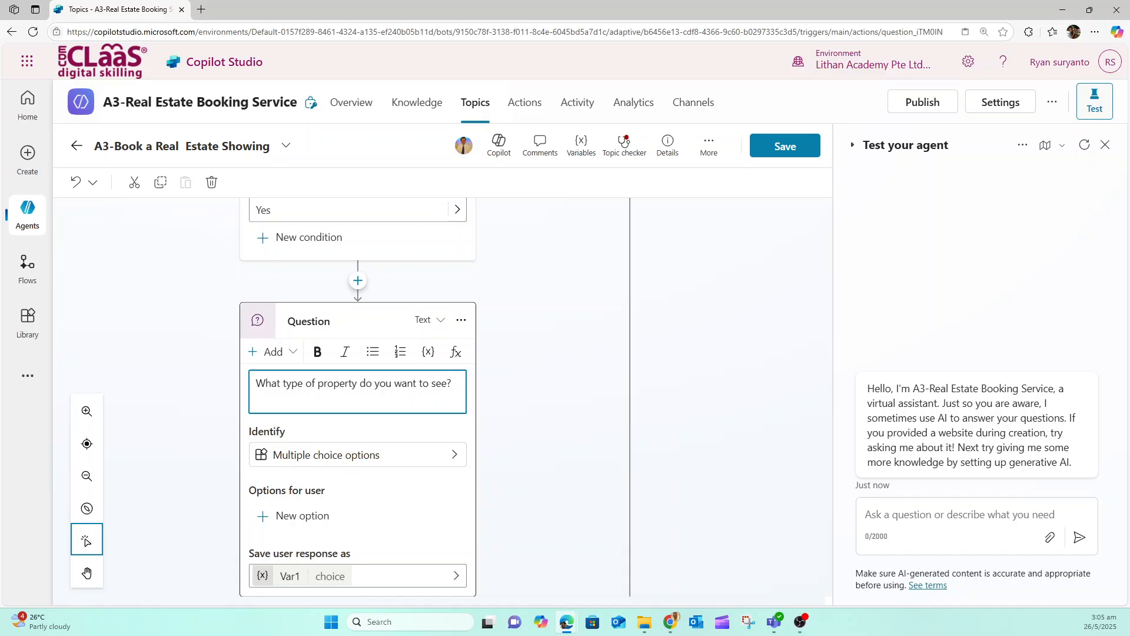
Set the new question to identify the Property Type entity
{"action": "left_click", "coordinate": [315, 461]}
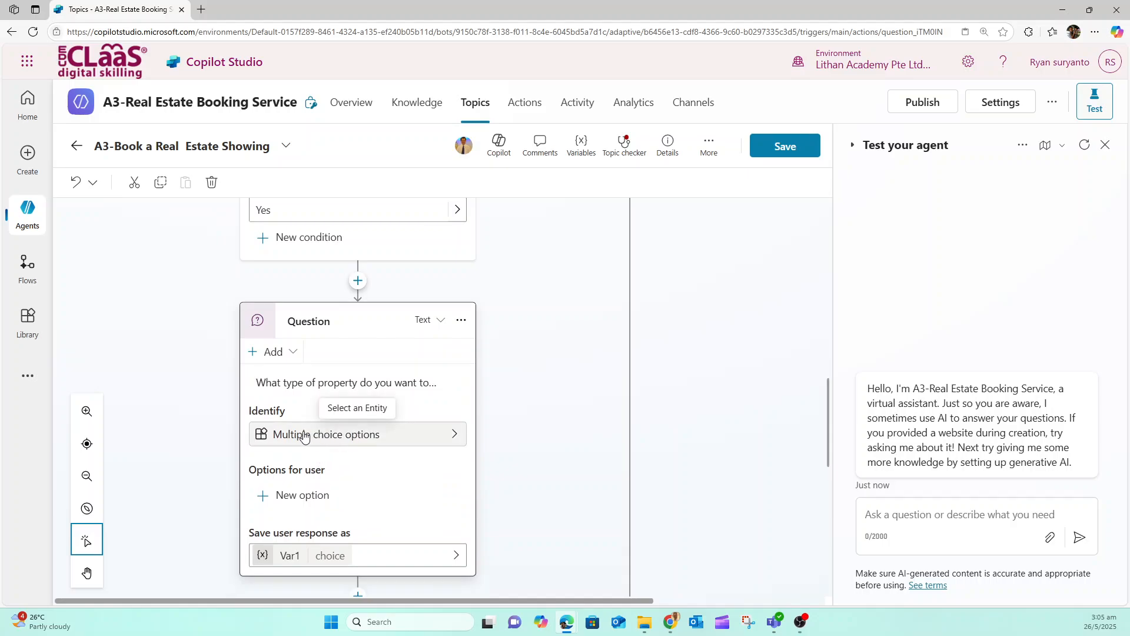
{"action": "left_click", "coordinate": [304, 436]}
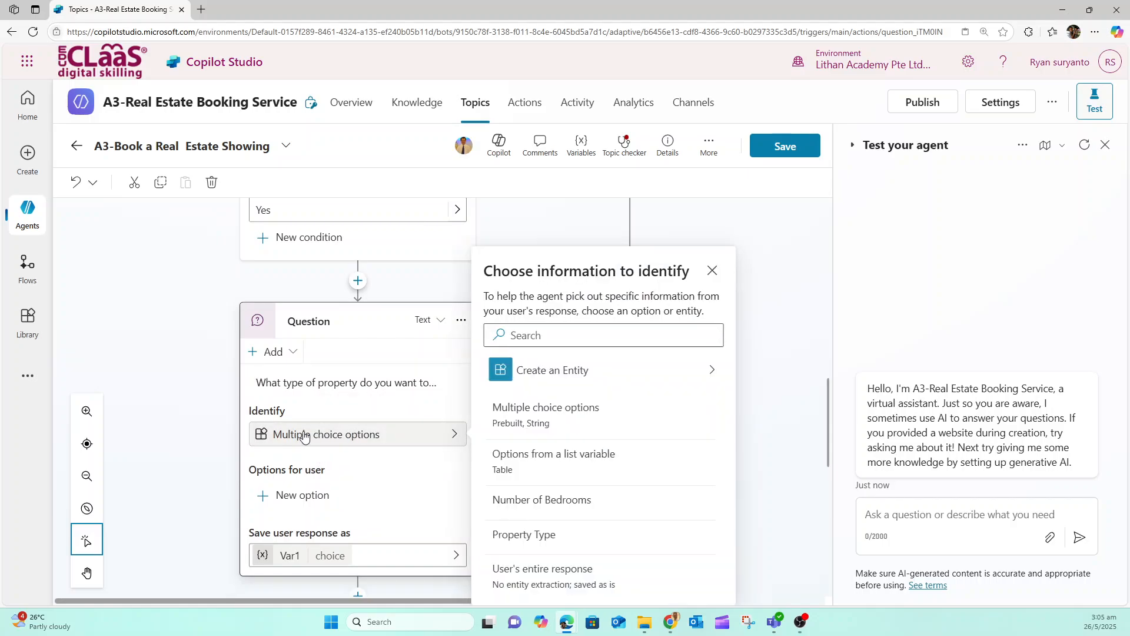
{"action": "left_click", "coordinate": [549, 542]}
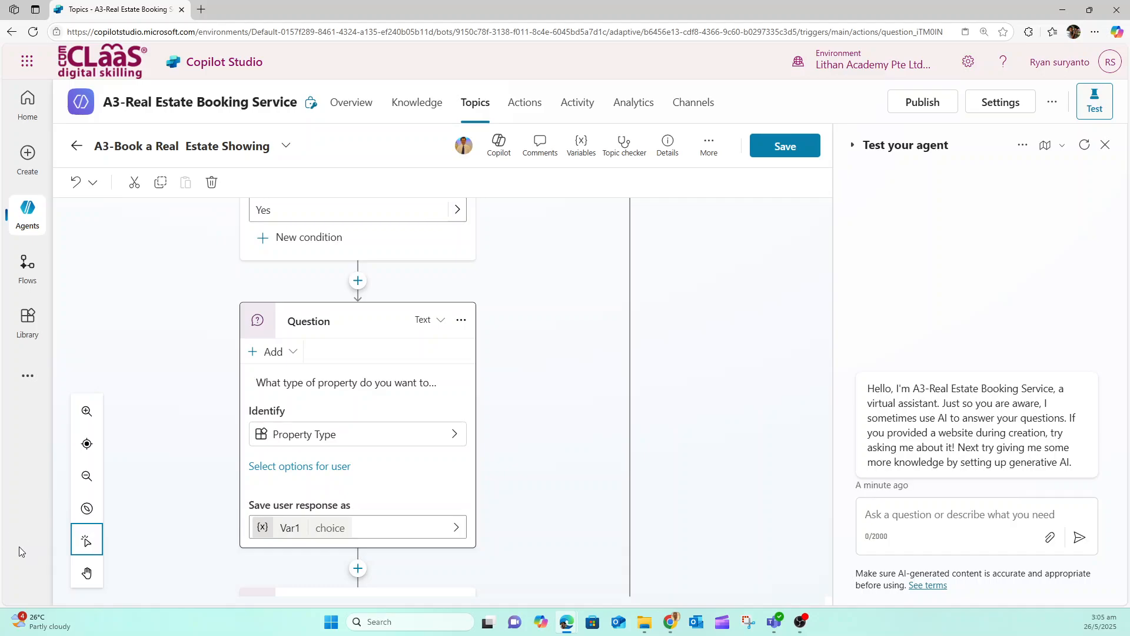
Display Apartment, Condominium, Duplex and House as user options for the property type question
{"action": "left_click", "coordinate": [288, 468]}
{"action": "left_click", "coordinate": [691, 448]}
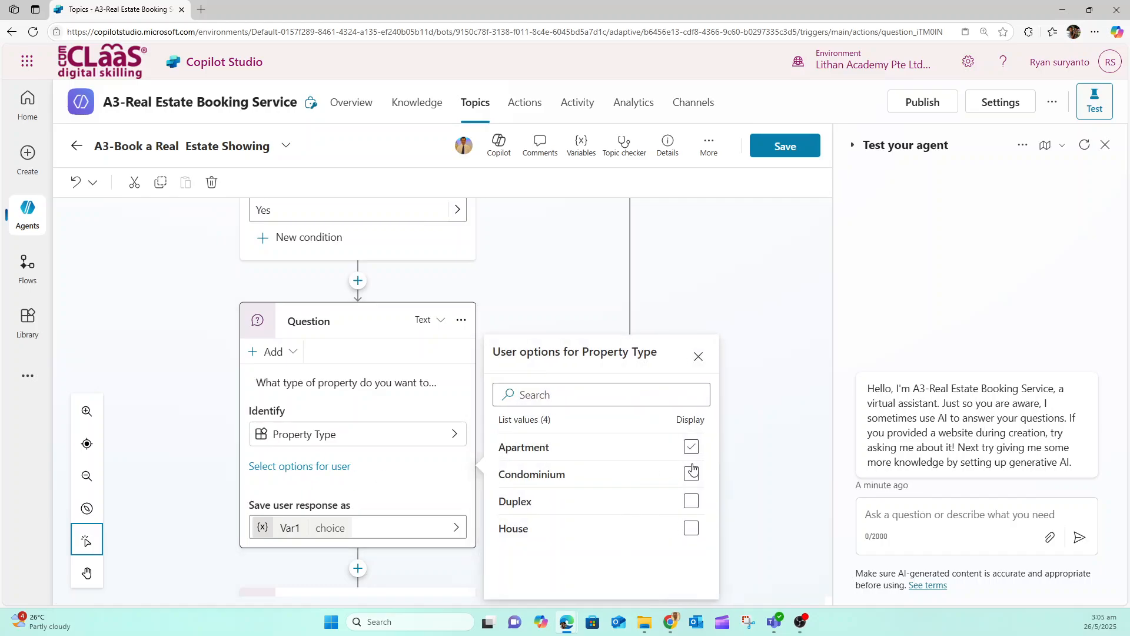
{"action": "left_click", "coordinate": [691, 474]}
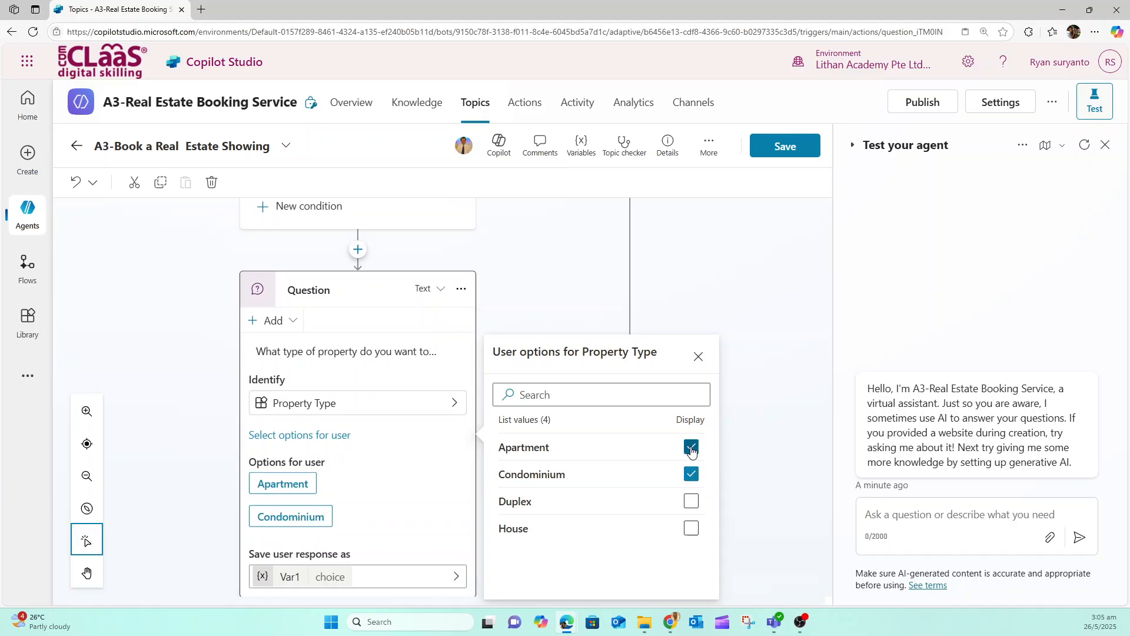
{"action": "left_click", "coordinate": [691, 501]}
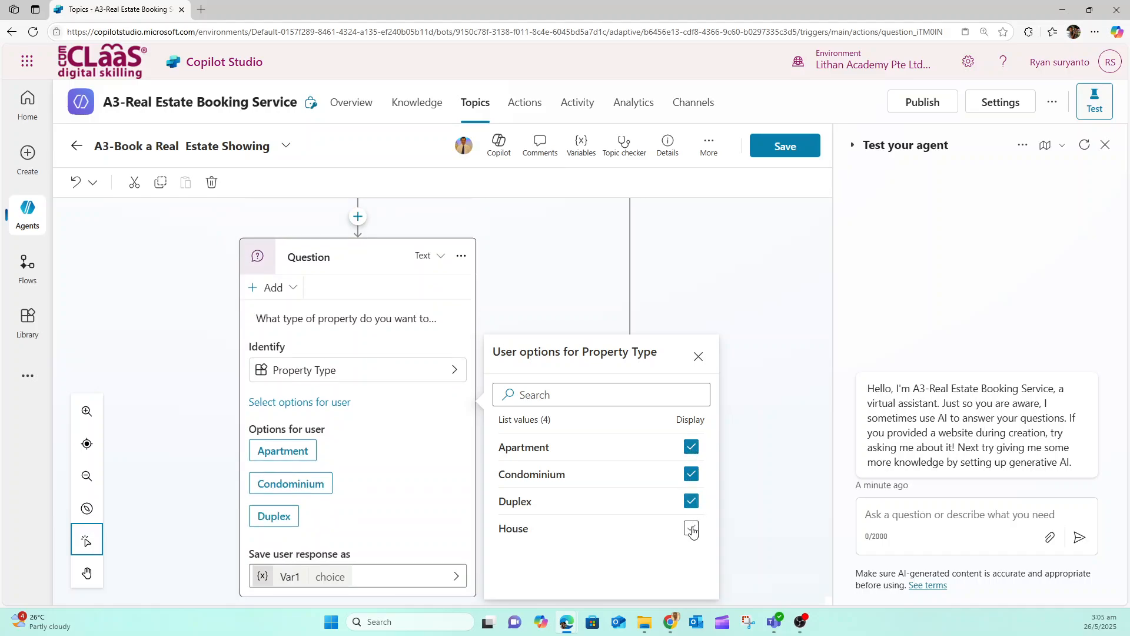
{"action": "left_click", "coordinate": [691, 528]}
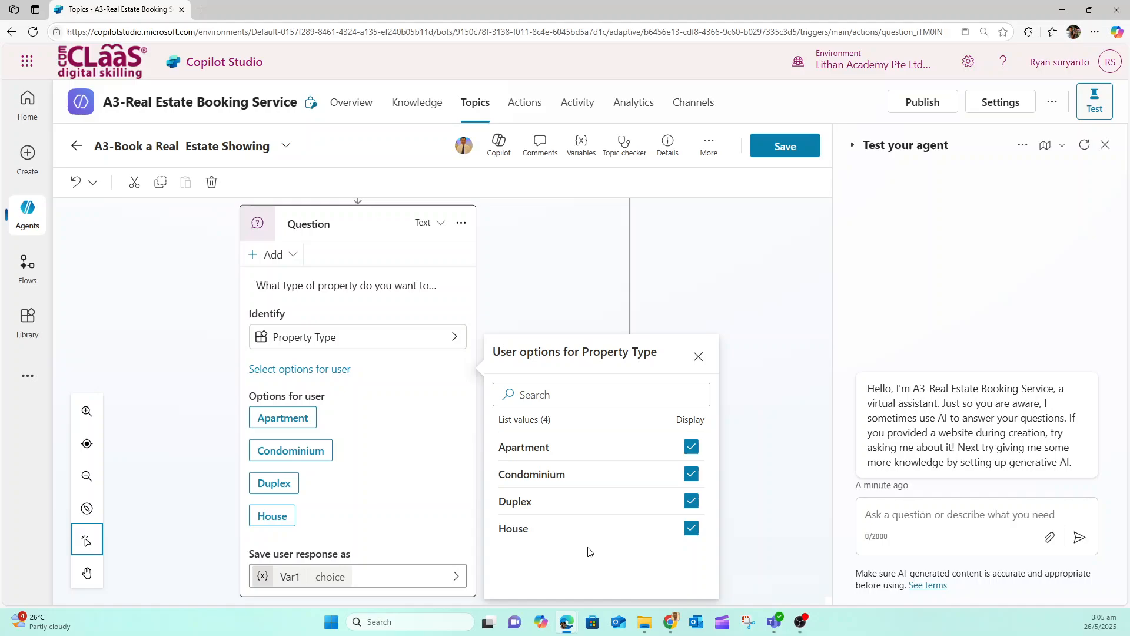
{"action": "left_click", "coordinate": [698, 356]}
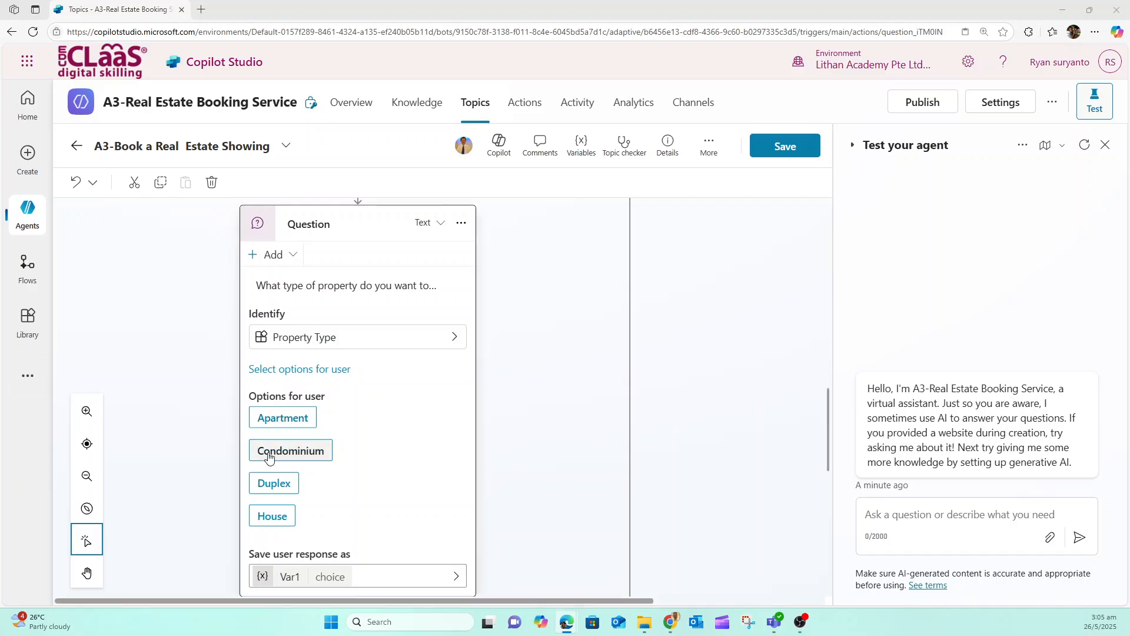
Rename the variable that stores the property type question's response to PropertyType
{"action": "left_click", "coordinate": [290, 577]}
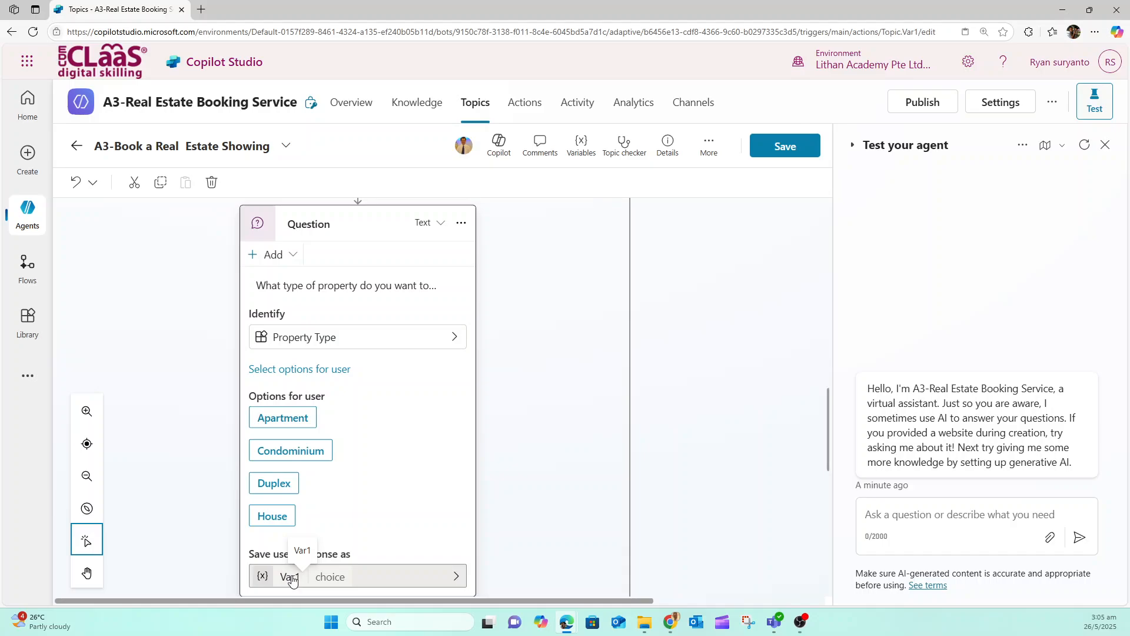
{"action": "left_click_drag", "start_coordinate": [645, 241], "coordinate": [592, 245]}
{"action": "type", "text": "PropertyType"}
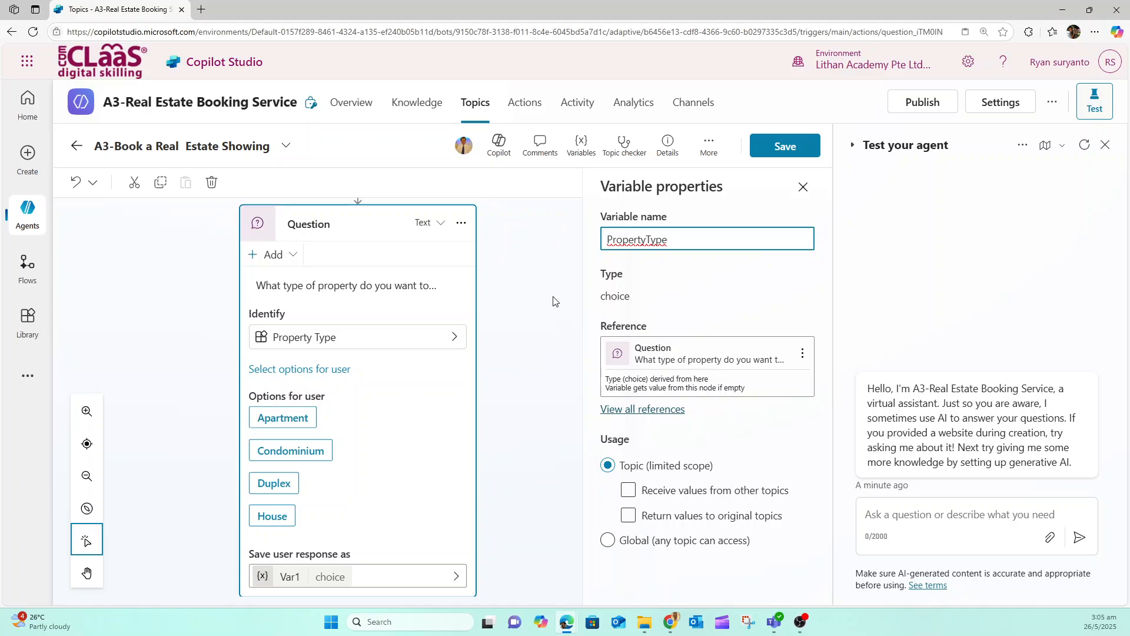
{"action": "left_click", "coordinate": [803, 186]}
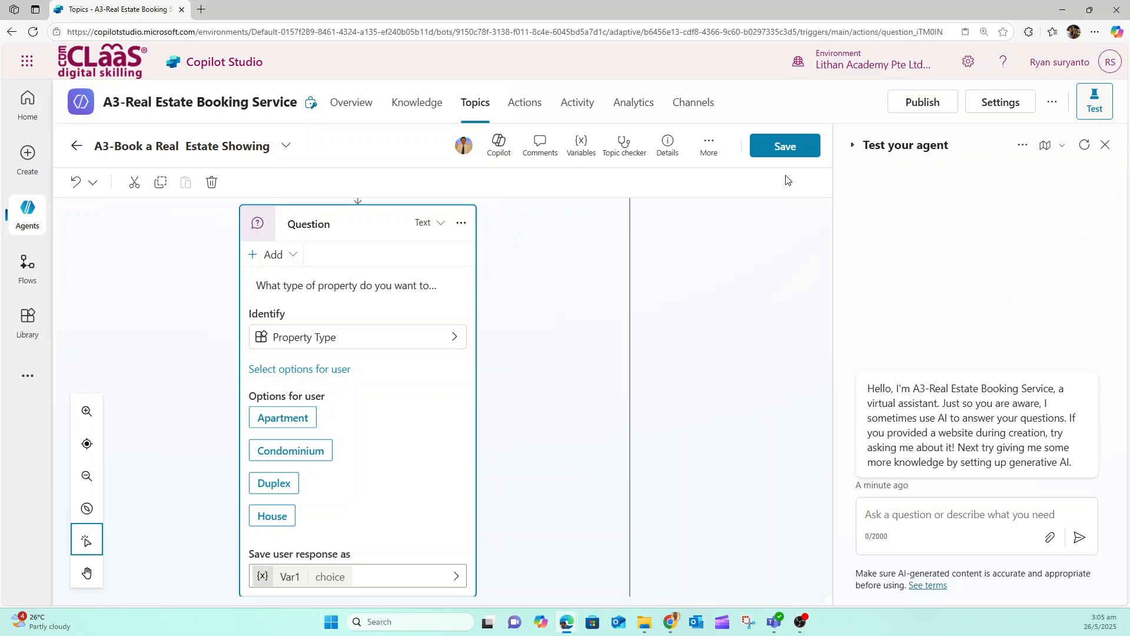
{"action": "left_click", "coordinate": [529, 354]}
Insert a question node after the property type question, asking "How many bedrooms do you need?"
{"action": "scroll", "coordinate": [528, 355], "scroll_direction": "down", "scroll_amount": 3}
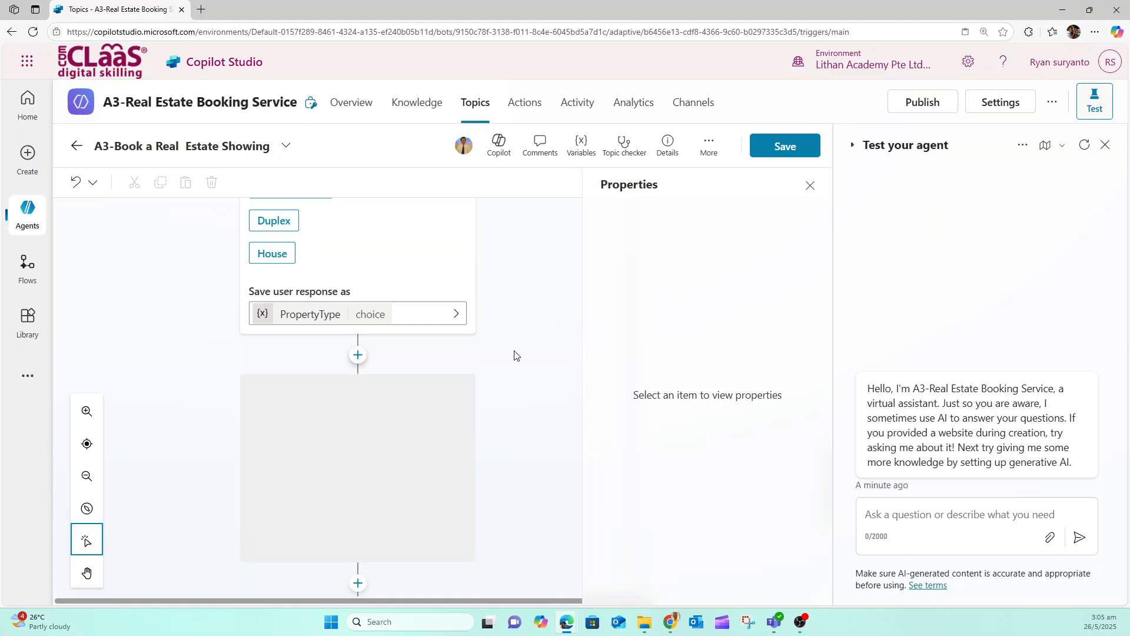
{"action": "left_click", "coordinate": [357, 357]}
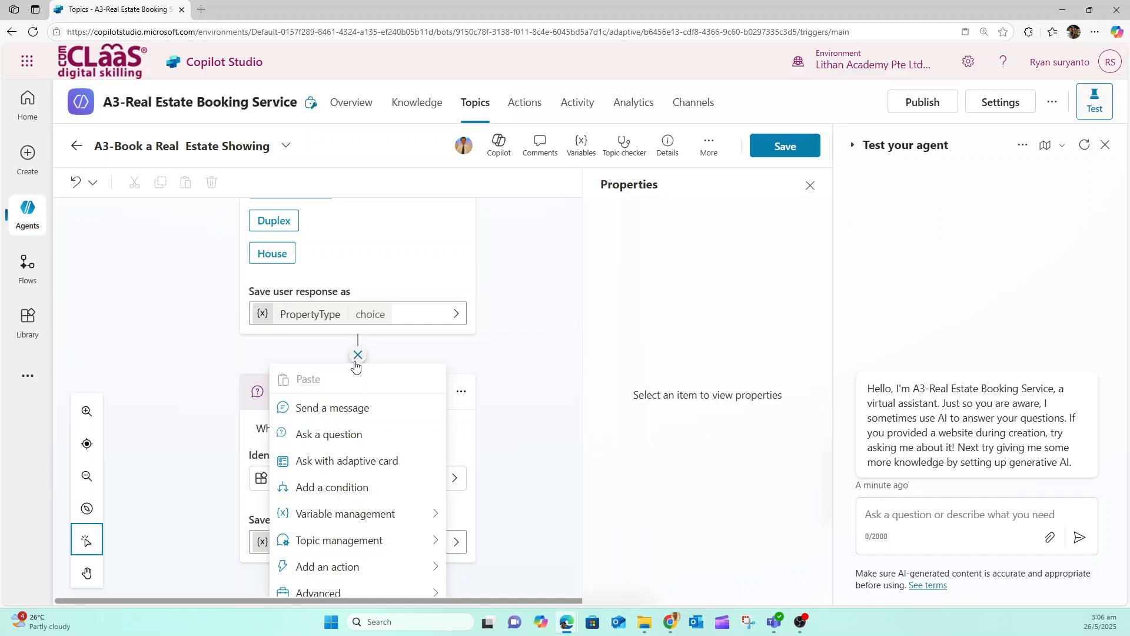
{"action": "left_click", "coordinate": [330, 430]}
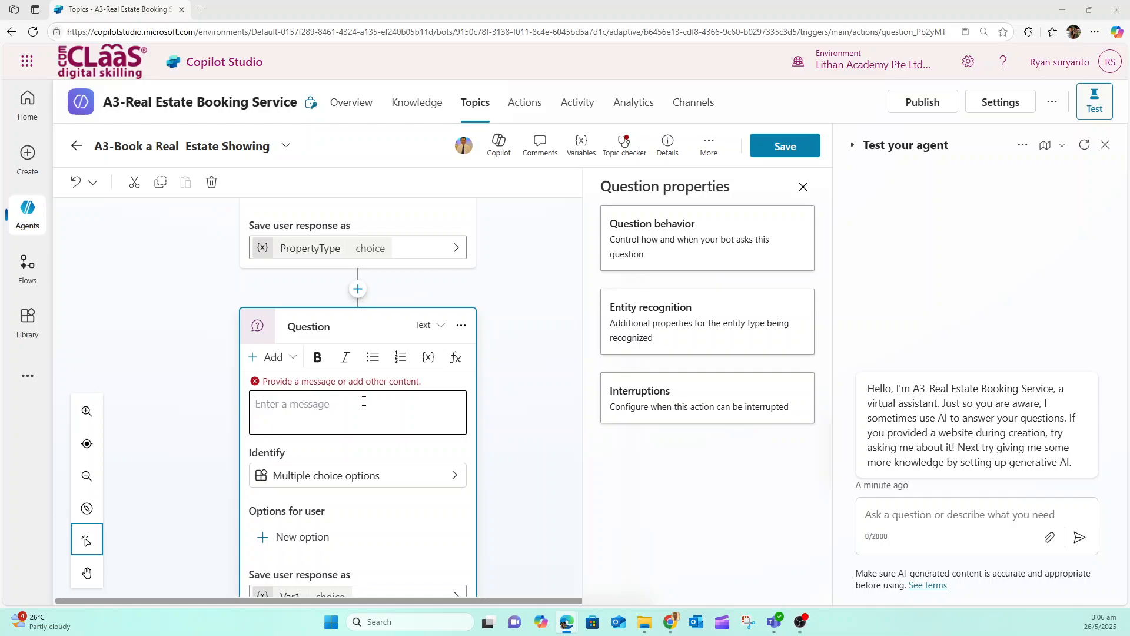
{"action": "left_click", "coordinate": [364, 401]}
{"action": "type", "text": "How many bedrooms do you need?"}
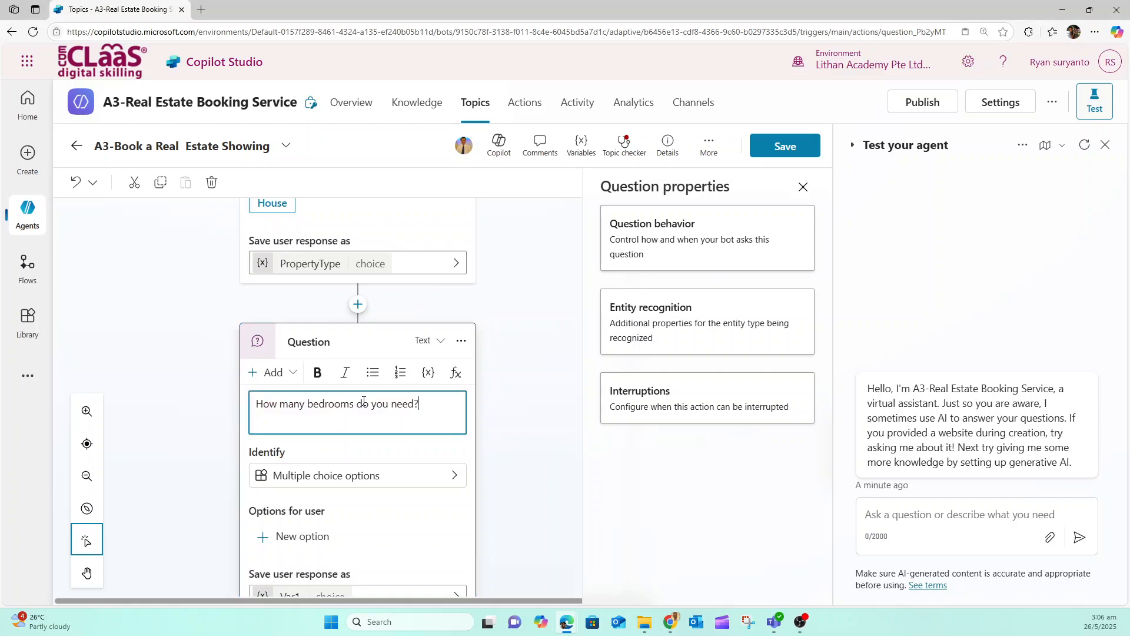
Set the bedrooms question to identify the Number of Bedrooms entity
{"action": "left_click", "coordinate": [321, 478]}
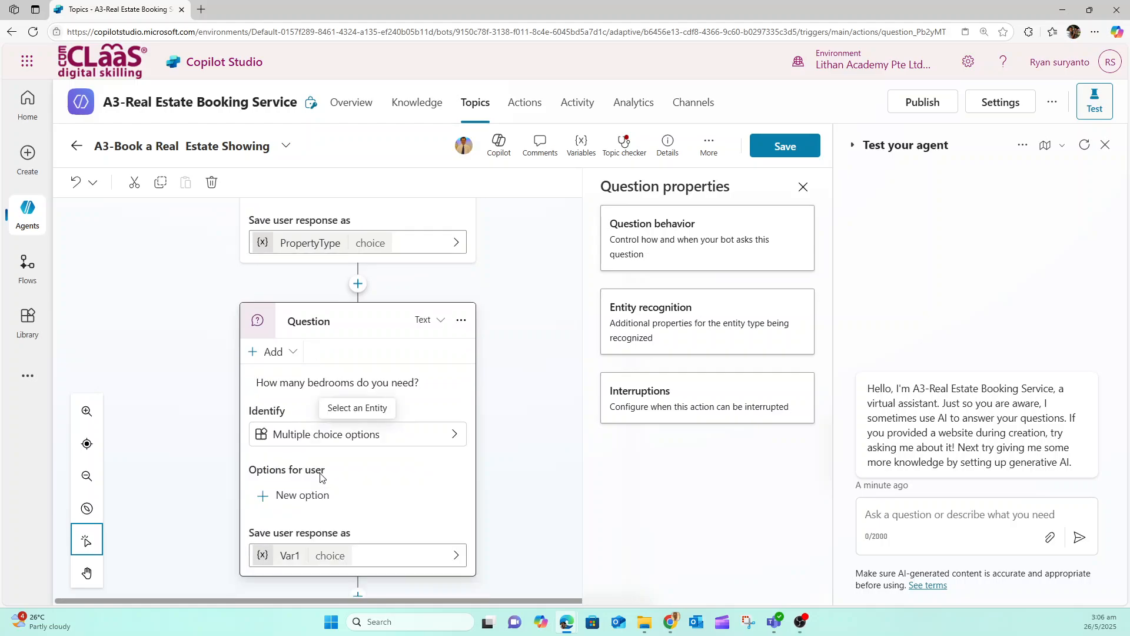
{"action": "left_click", "coordinate": [293, 436]}
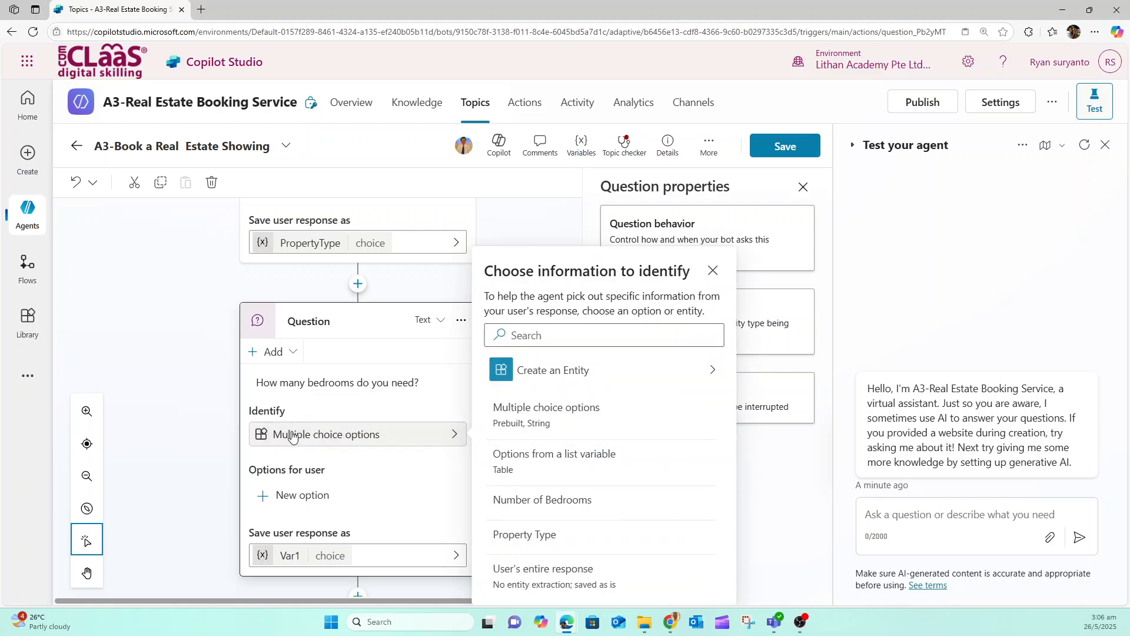
{"action": "left_click", "coordinate": [542, 502]}
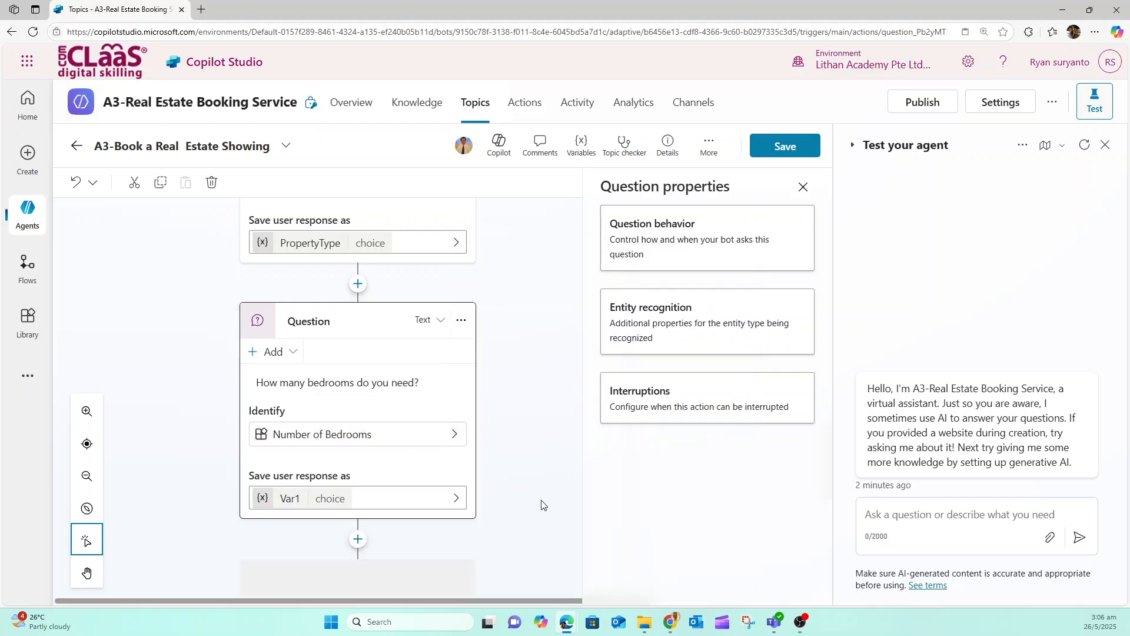
Rename the bedrooms question's response variable to NumberofBedrooms and save the topic
{"action": "left_click", "coordinate": [283, 501]}
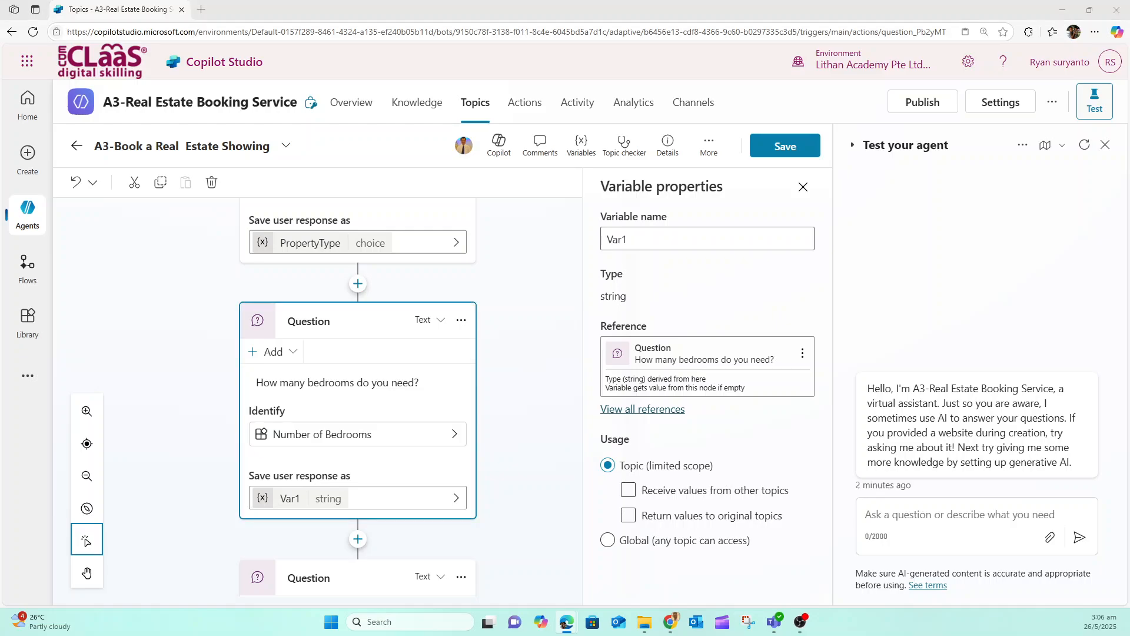
{"action": "left_click_drag", "start_coordinate": [628, 239], "coordinate": [600, 247]}
{"action": "type", "text": "NumberofBedrooms"}
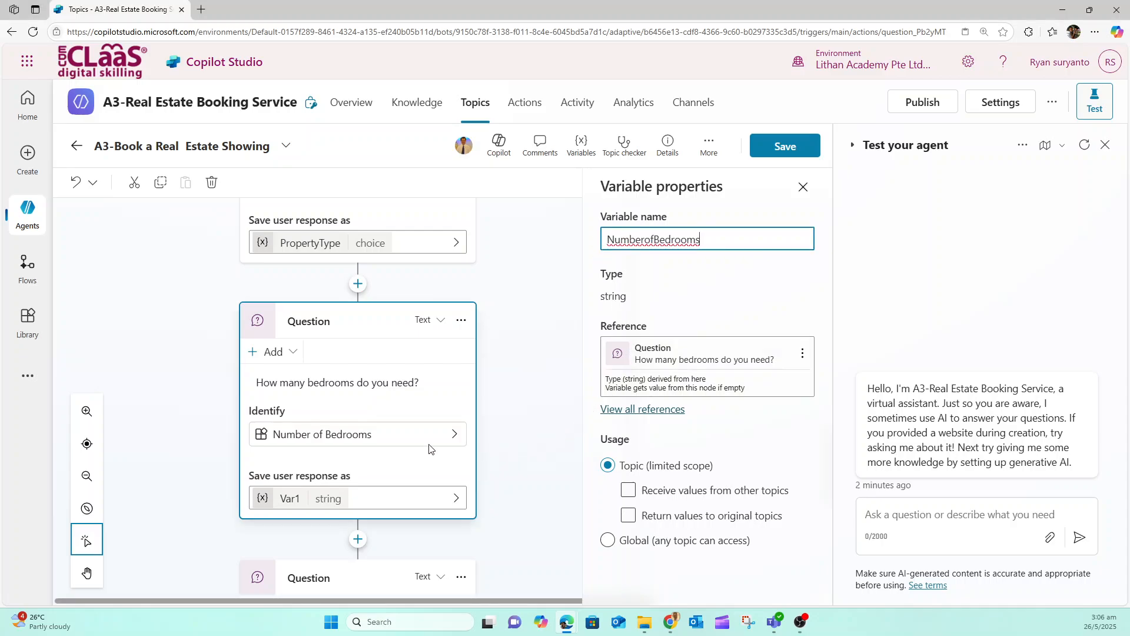
{"action": "left_click", "coordinate": [535, 357]}
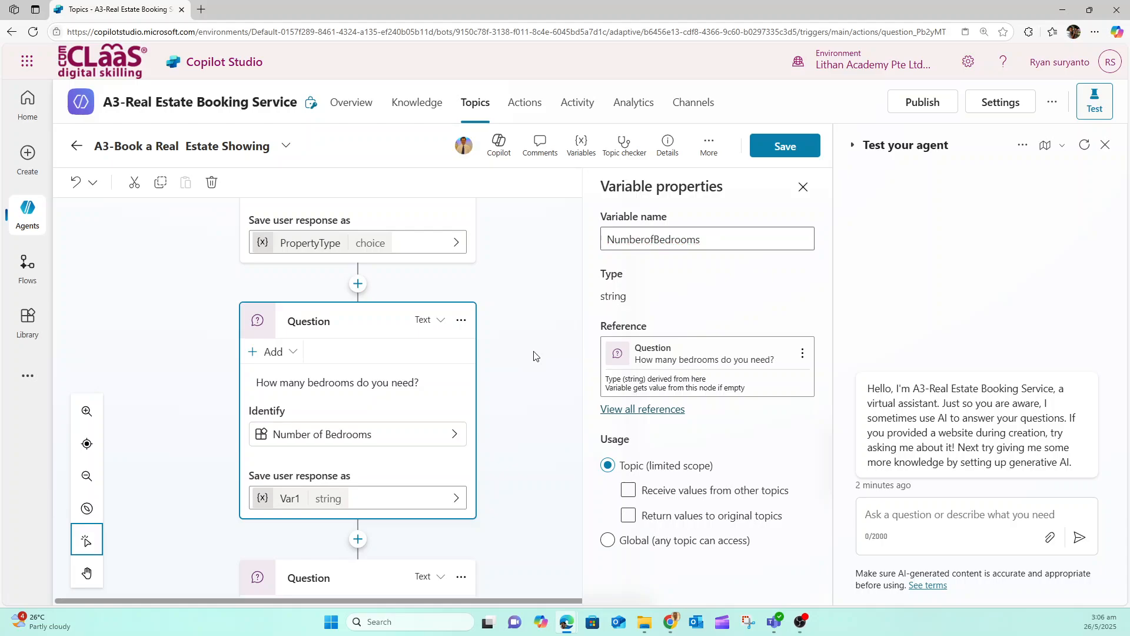
{"action": "left_click", "coordinate": [786, 146]}
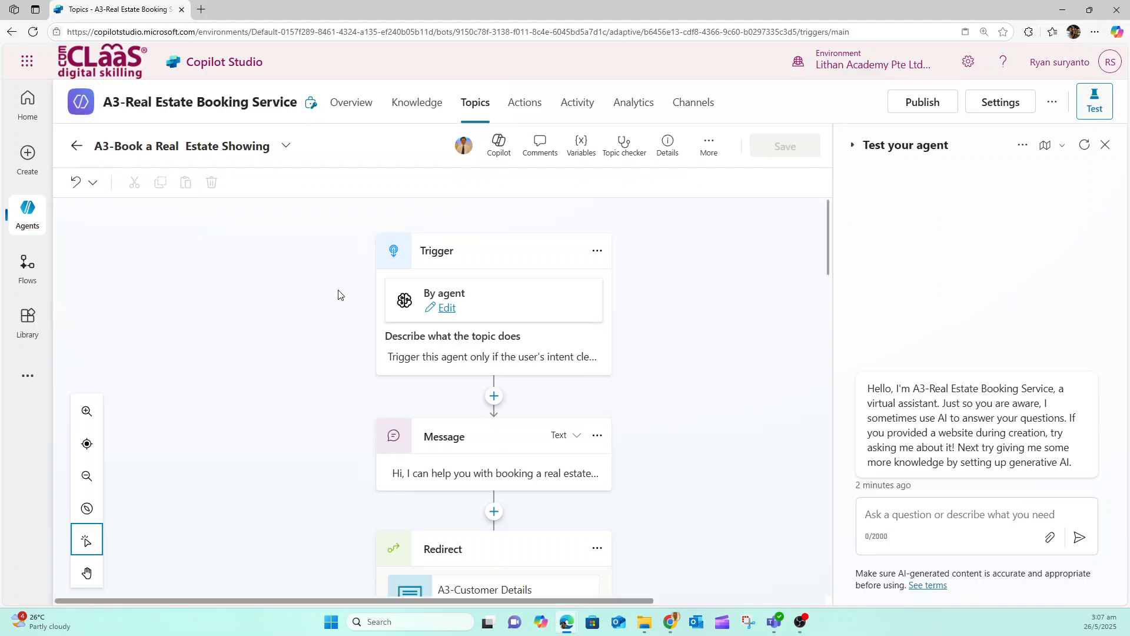
Set the agent's security authentication to No authentication, save the configuration and leave the settings
{"action": "left_click", "coordinate": [999, 105]}
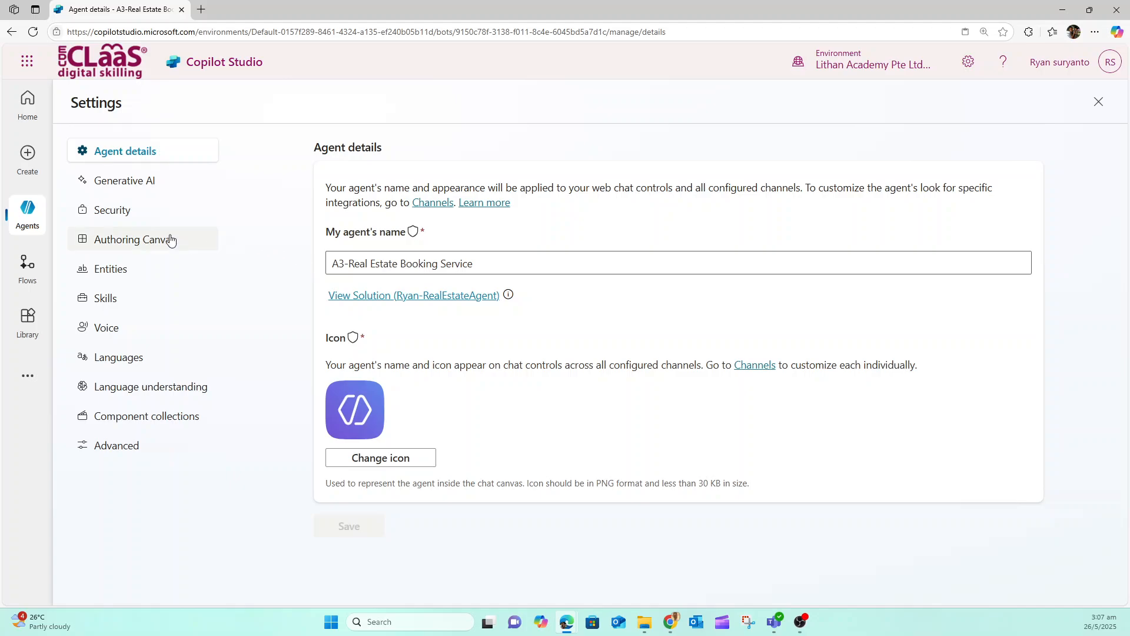
{"action": "left_click", "coordinate": [116, 212]}
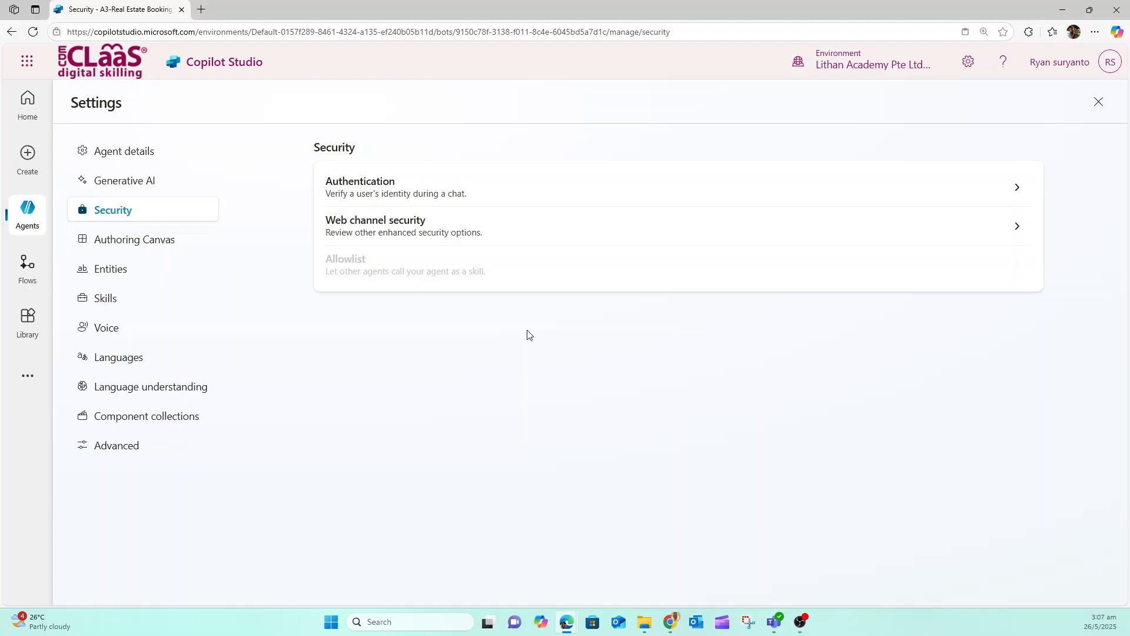
{"action": "left_click", "coordinate": [374, 193]}
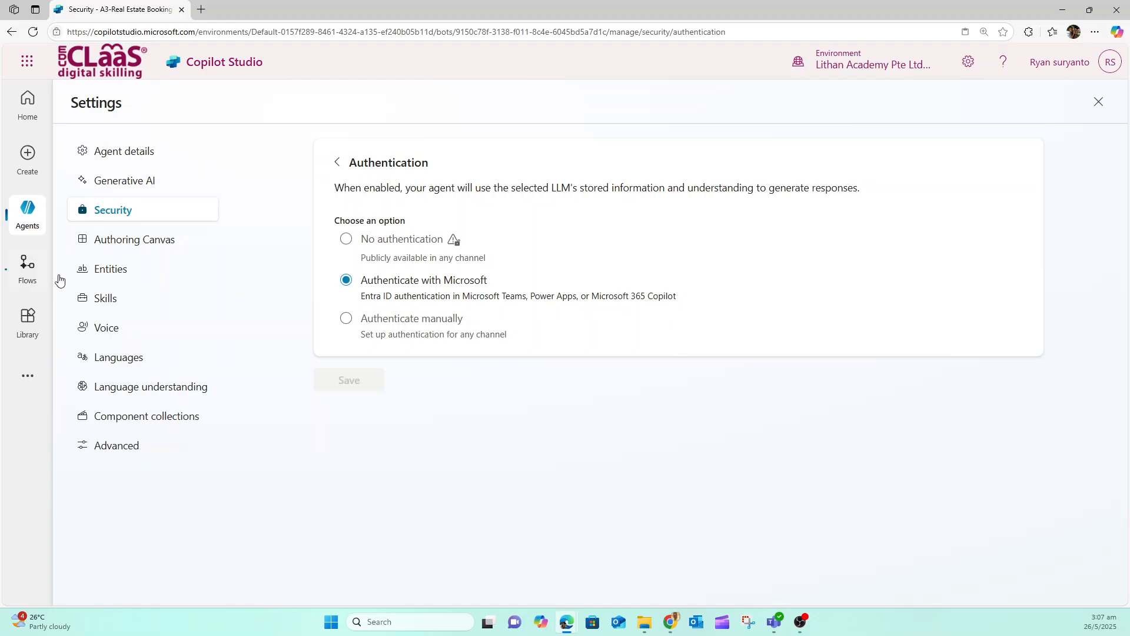
{"action": "left_click", "coordinate": [347, 240]}
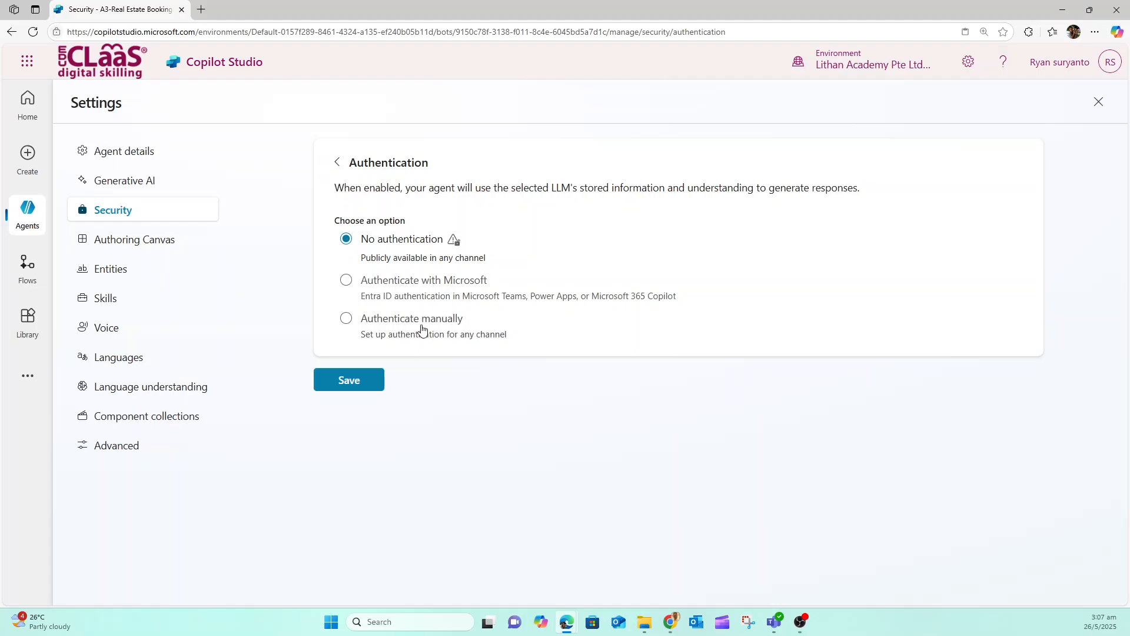
{"action": "left_click", "coordinate": [348, 379]}
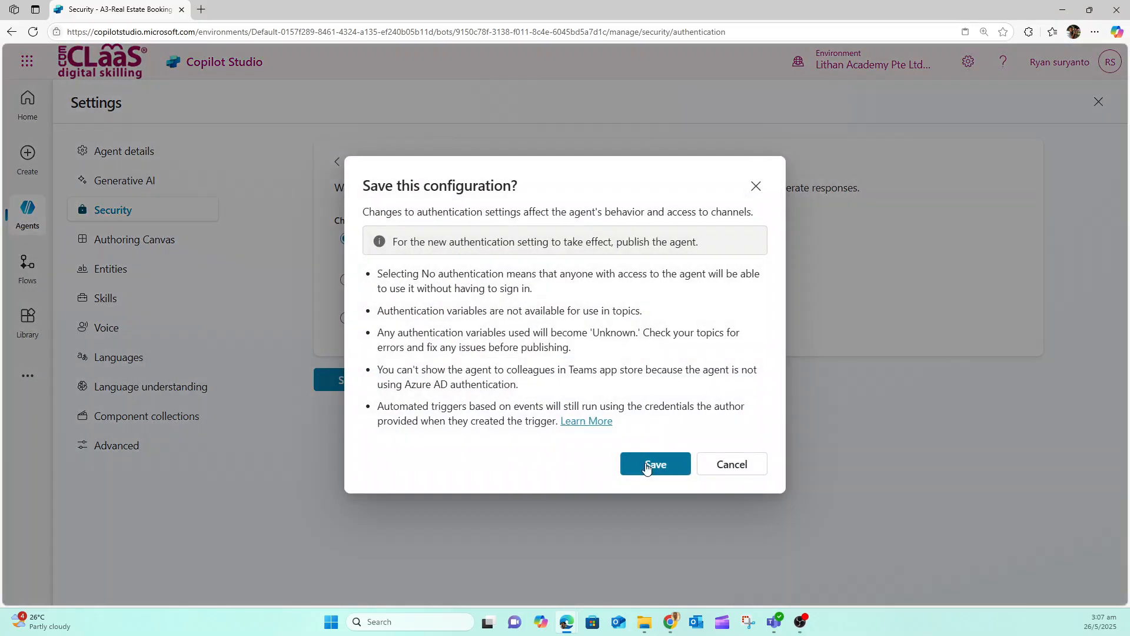
{"action": "left_click", "coordinate": [646, 466]}
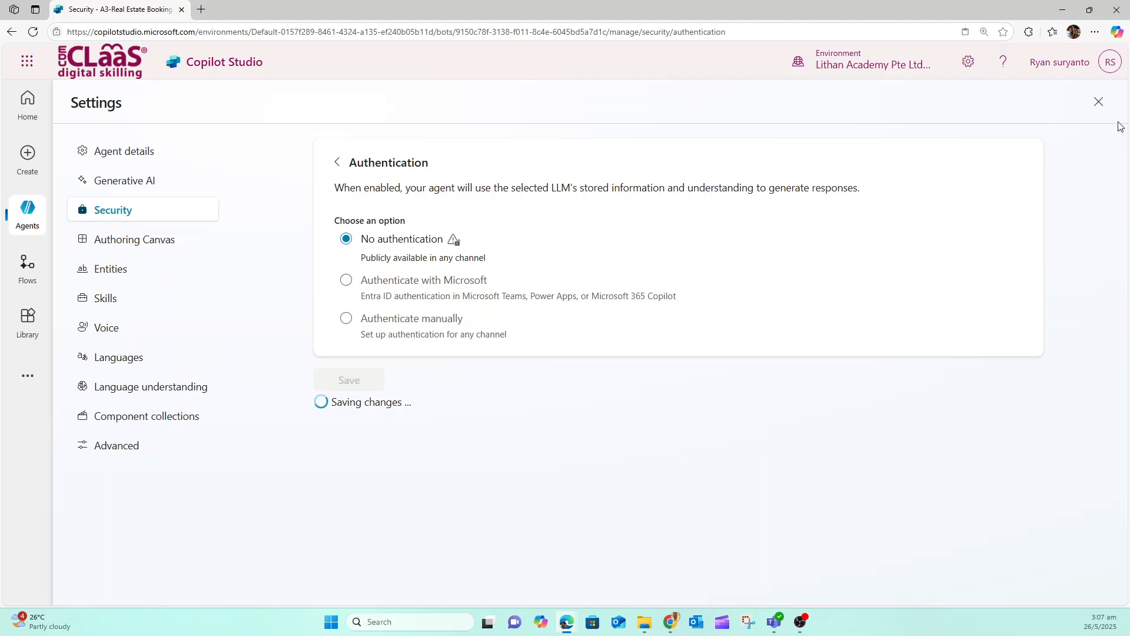
{"action": "left_click", "coordinate": [1098, 102]}
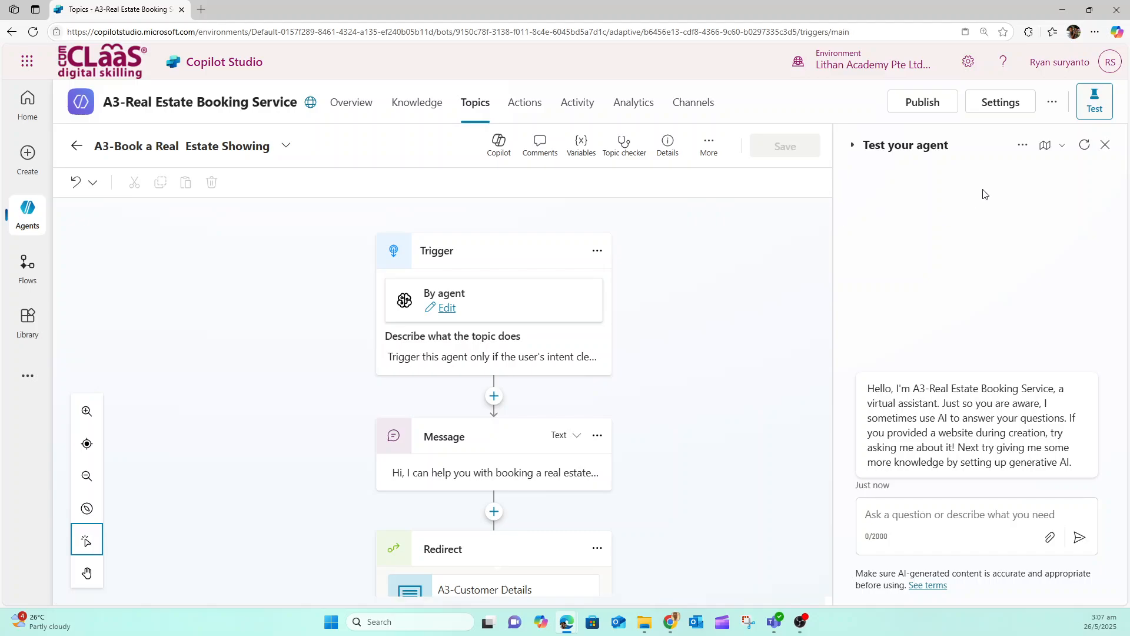
Restart the agent test conversation and send the message "I want to book a property"
{"action": "left_click", "coordinate": [1085, 145]}
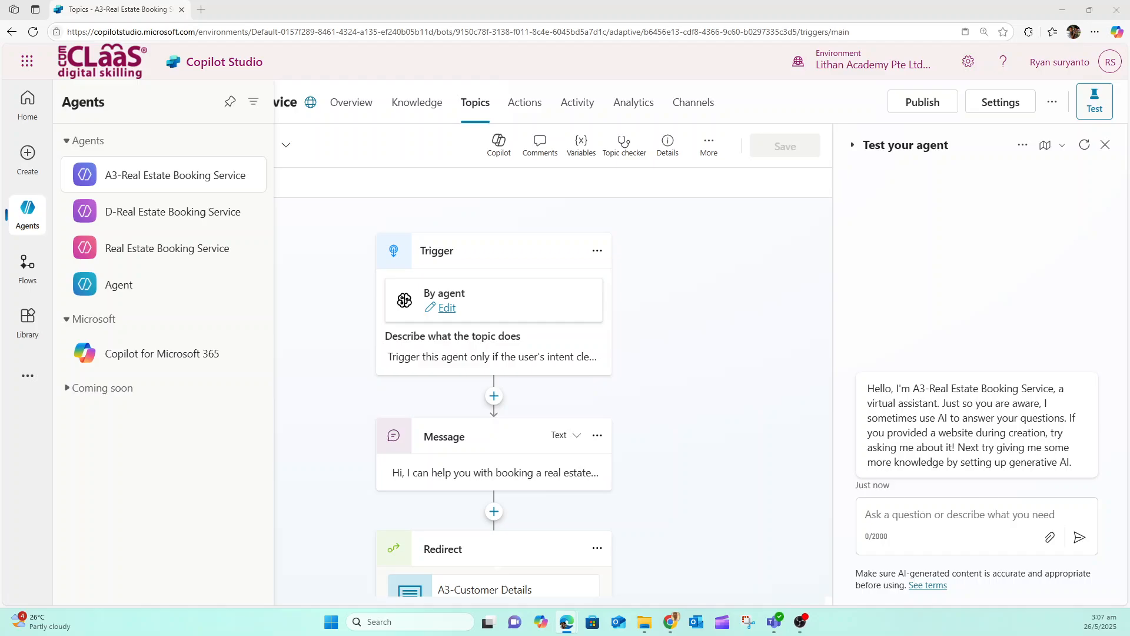
{"action": "left_click", "coordinate": [904, 514]}
{"action": "type", "text": "I want to book a property"}
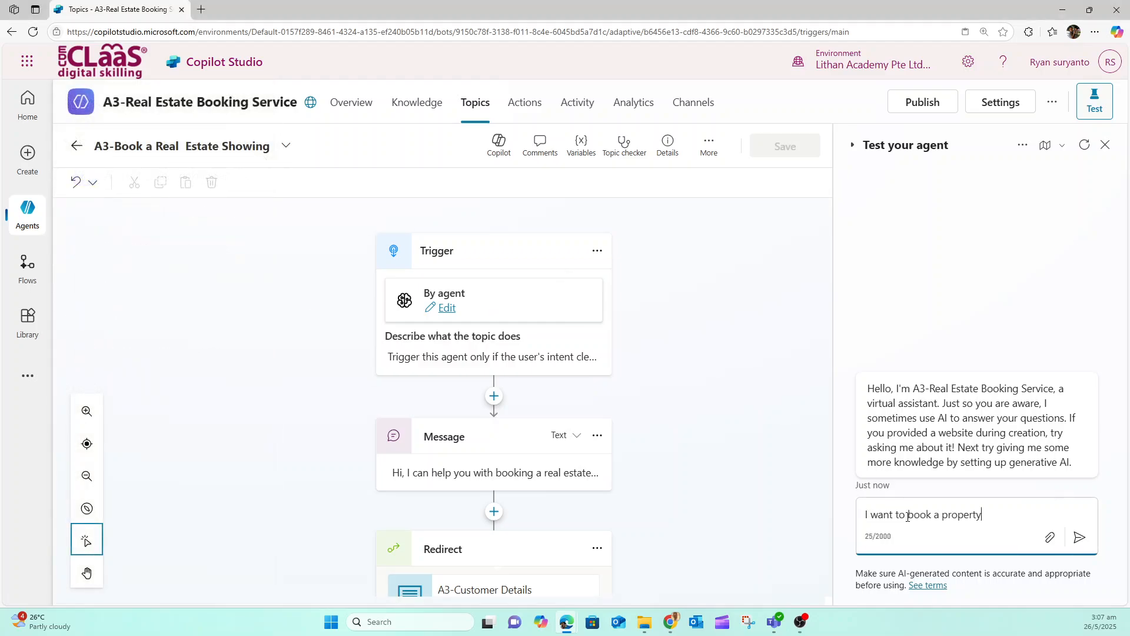
{"action": "left_click", "coordinate": [1080, 537]}
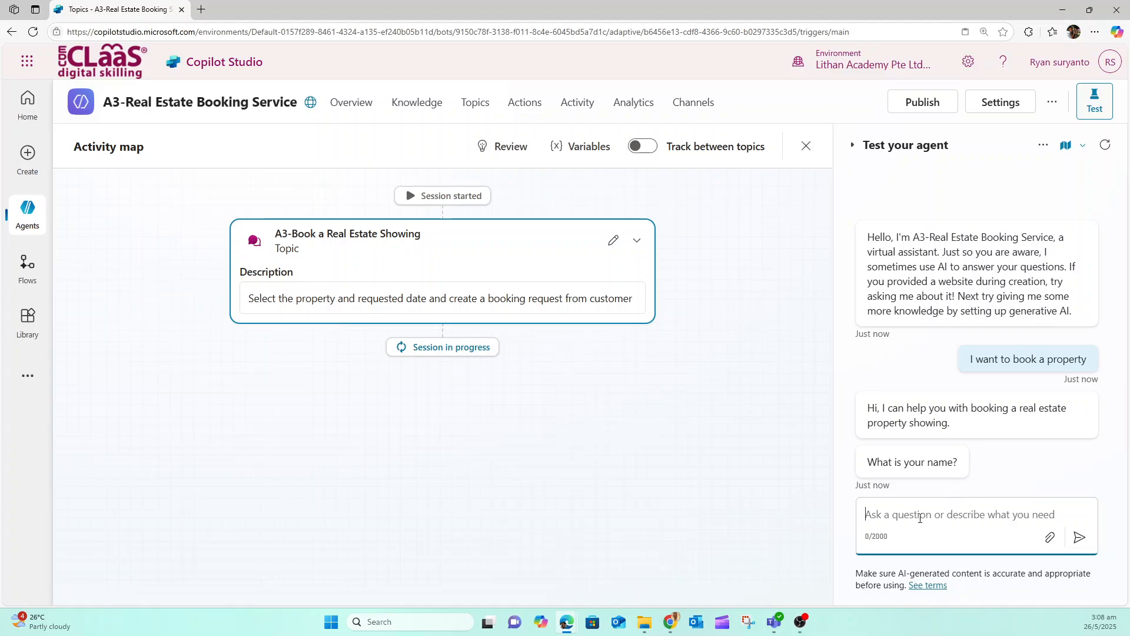
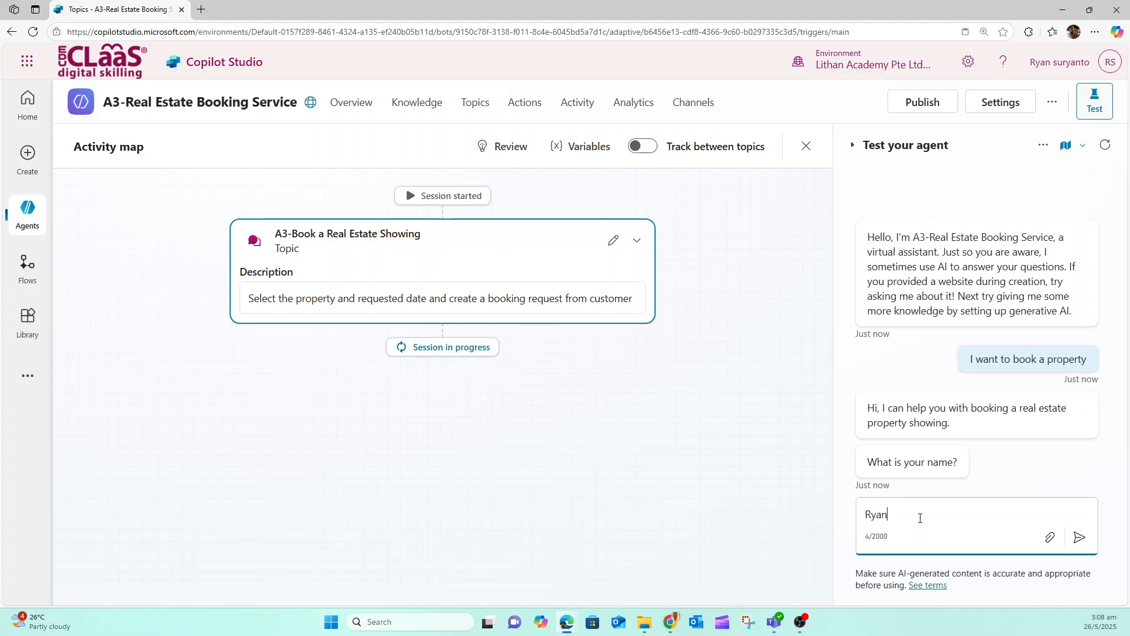
Answer the test agent's questions with the customer's full name and e-mail address
{"action": "key", "text": "Return"}
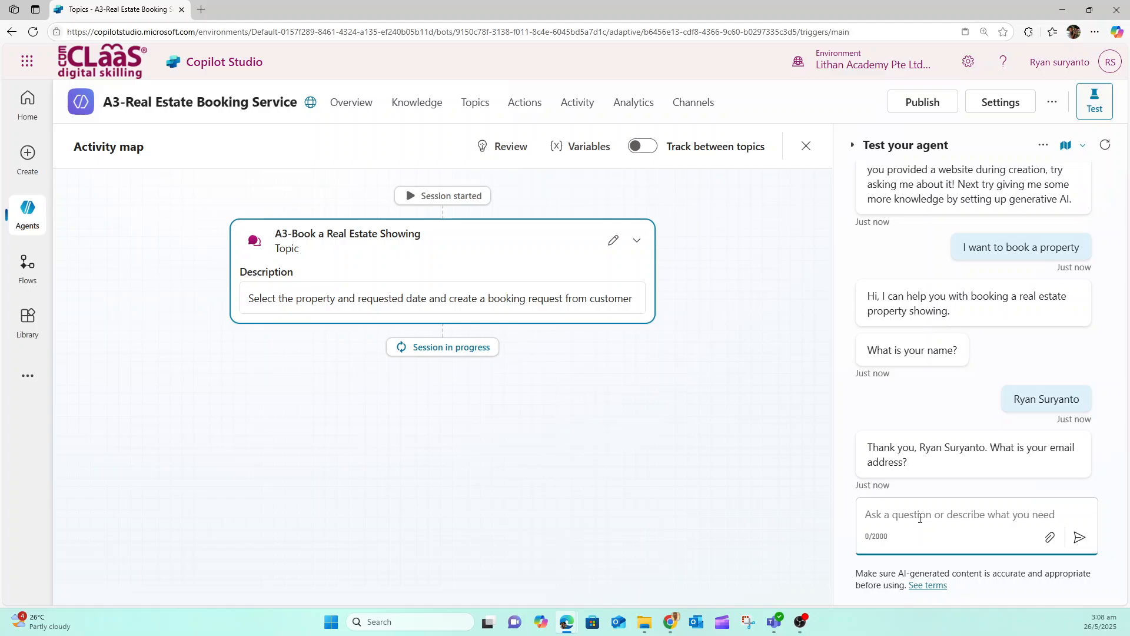
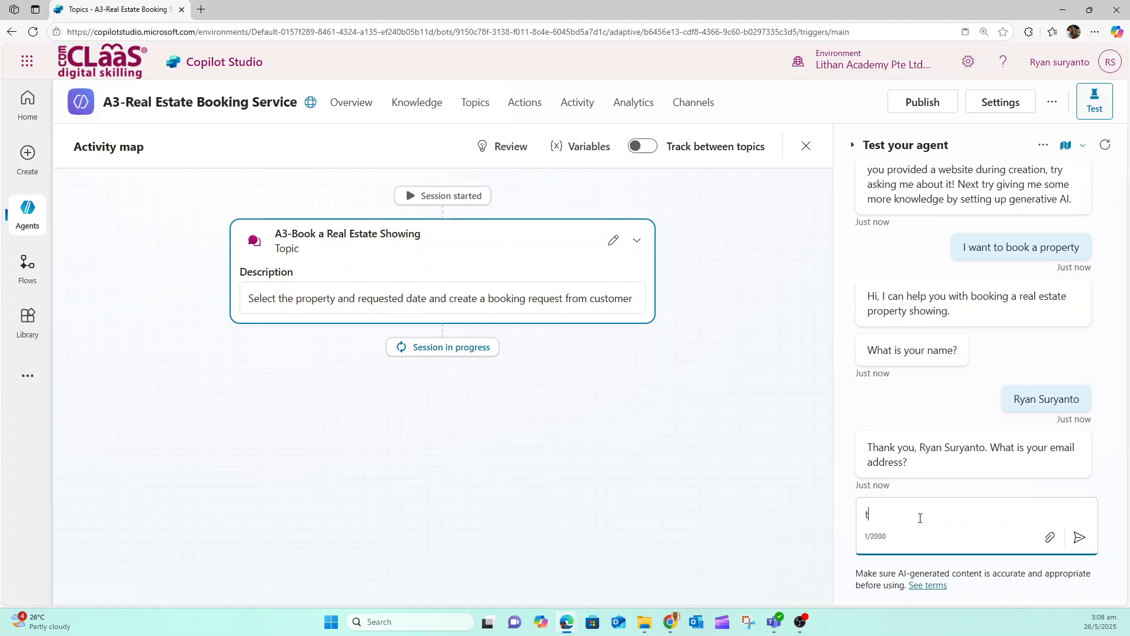
{"action": "key", "text": "Return"}
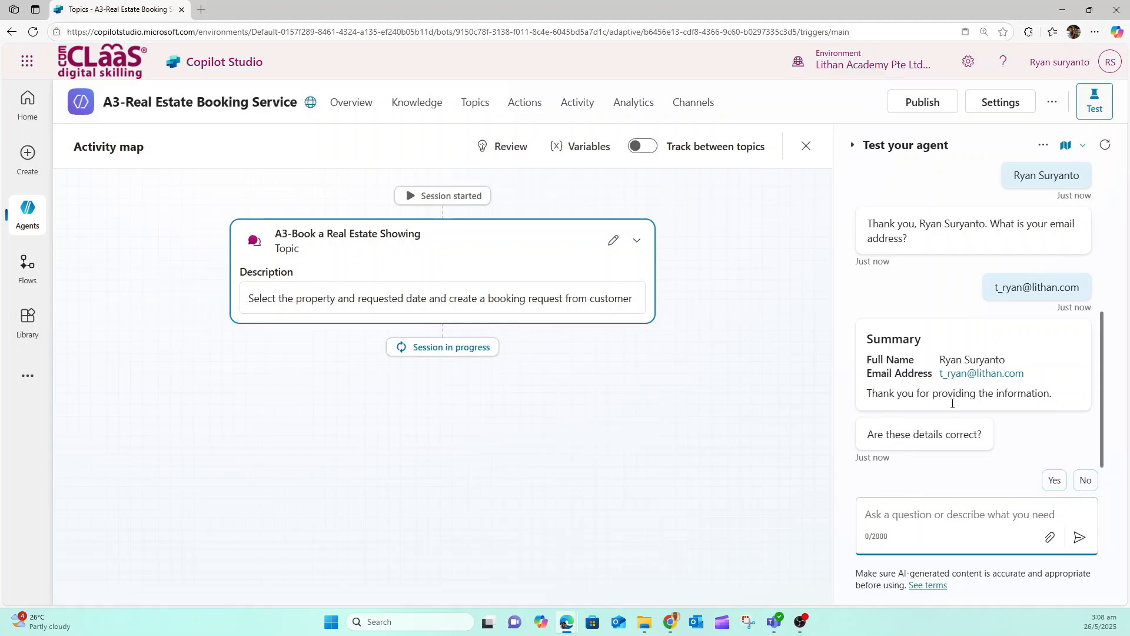
Confirm the customer details with Yes and choose Condominium as the property type in the test chat
{"action": "left_click", "coordinate": [1054, 480]}
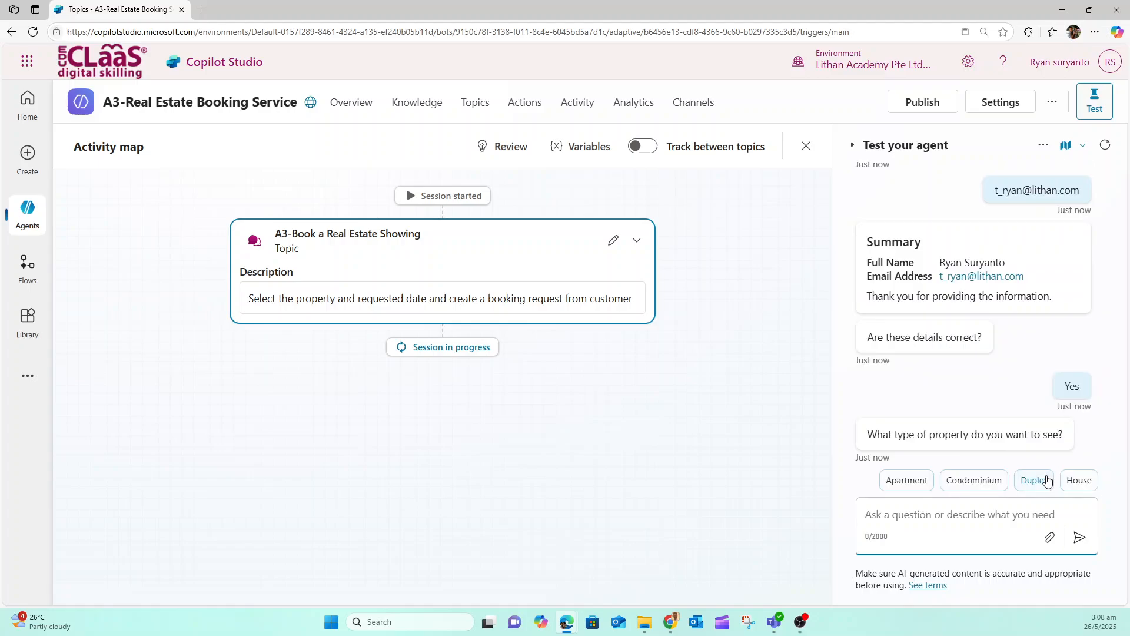
{"action": "left_click", "coordinate": [969, 481]}
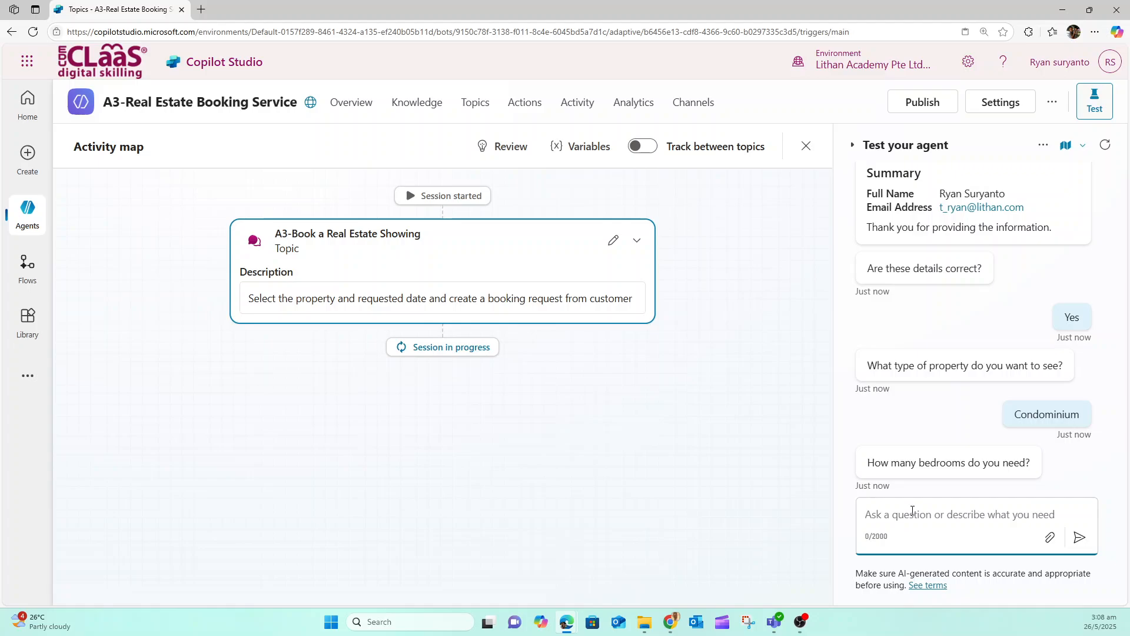
Answer the test agent's questions with 3 bedrooms and the address of the property to see
{"action": "type", "text": "3"}
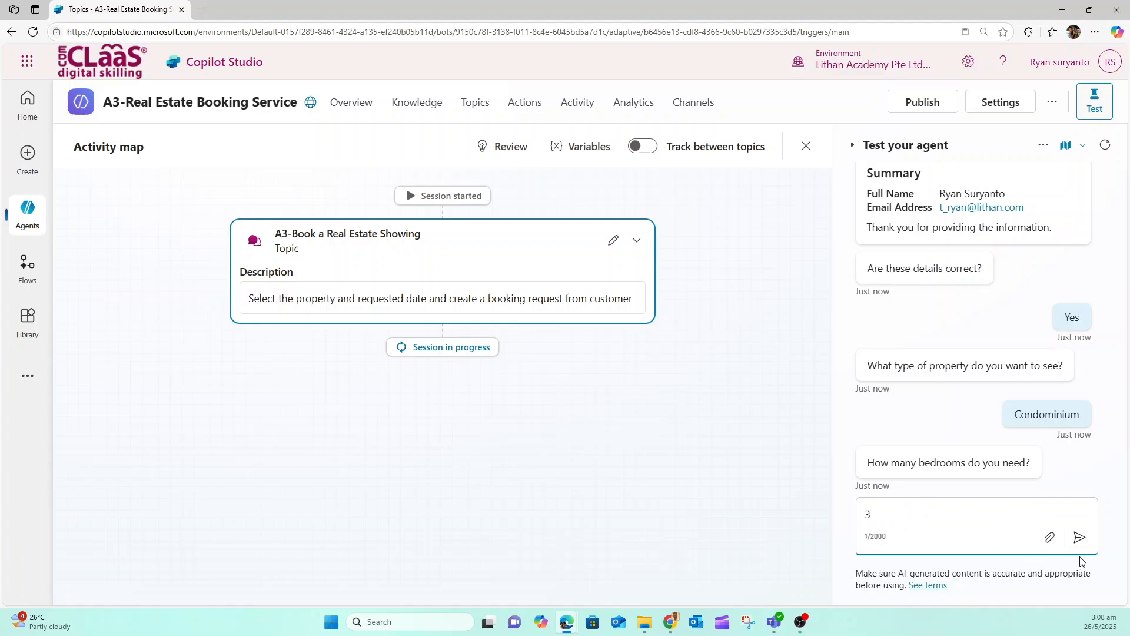
{"action": "left_click", "coordinate": [1079, 537]}
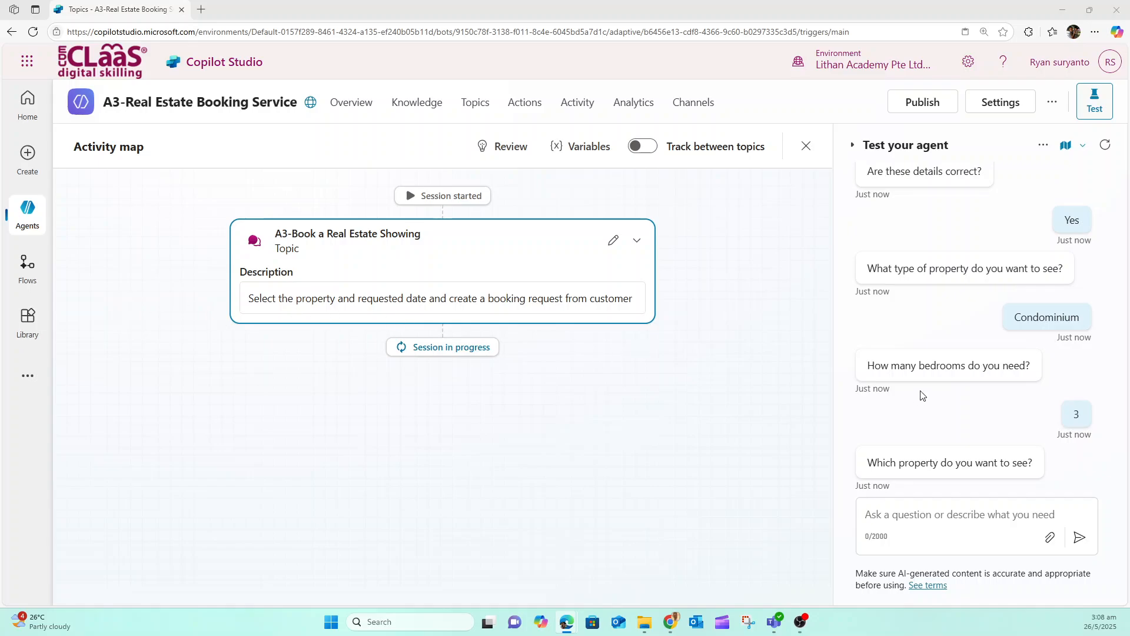
{"action": "left_click", "coordinate": [857, 513]}
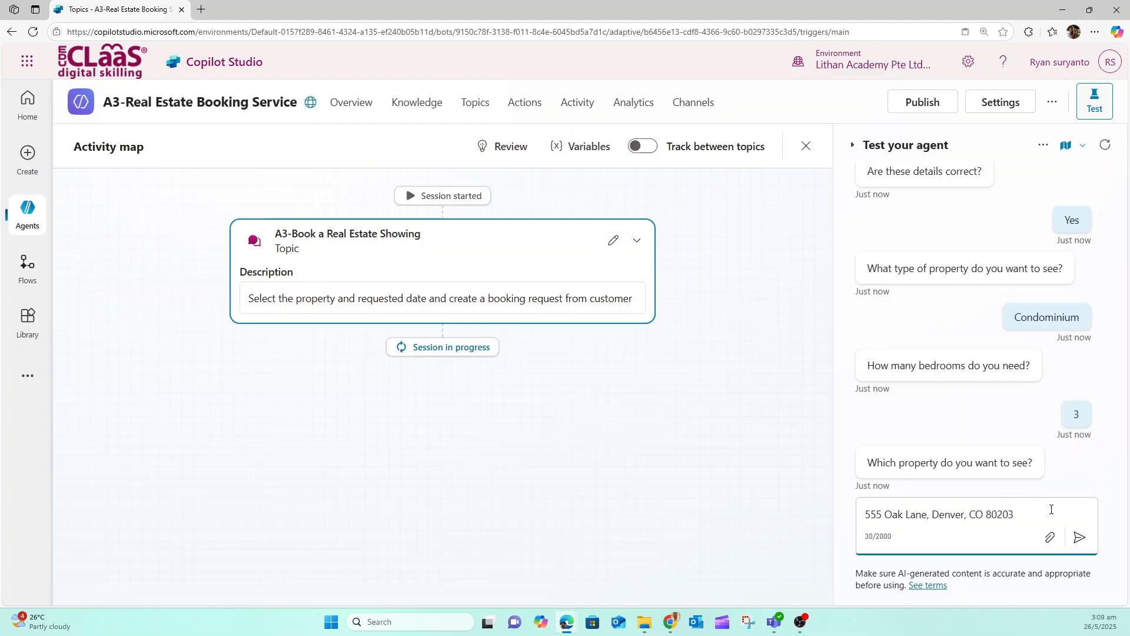
{"action": "left_click", "coordinate": [1079, 538]}
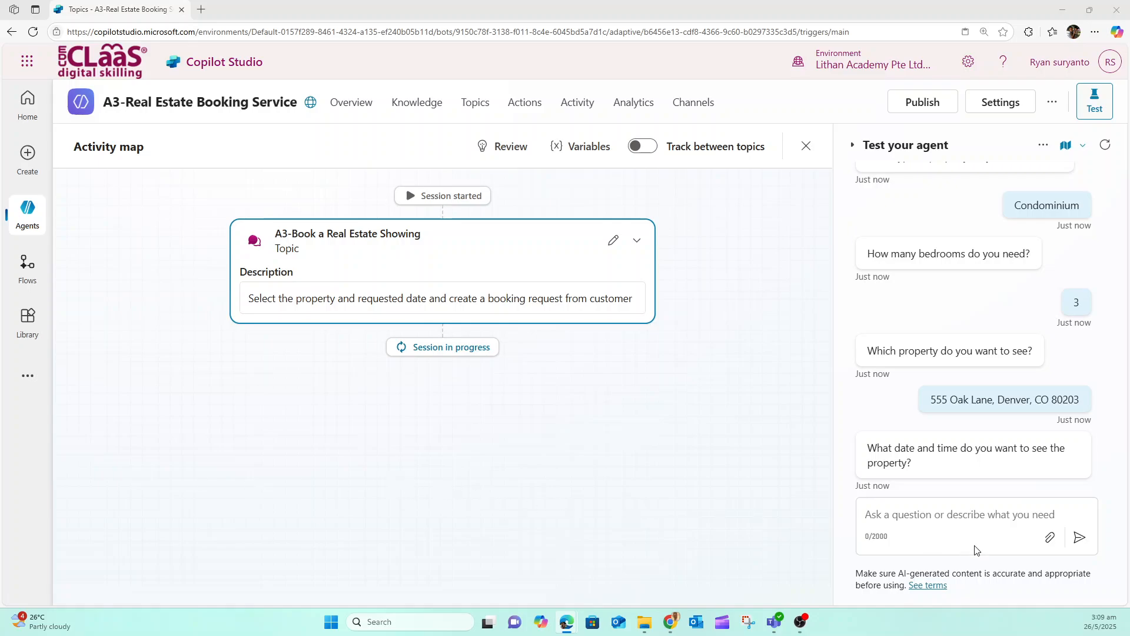
Send "Tomorrow 10:00 AM" as the requested date and time for the property showing in the test chat
{"action": "left_click", "coordinate": [930, 510]}
{"action": "type", "text": "Tomorrow 10:00 AM"}
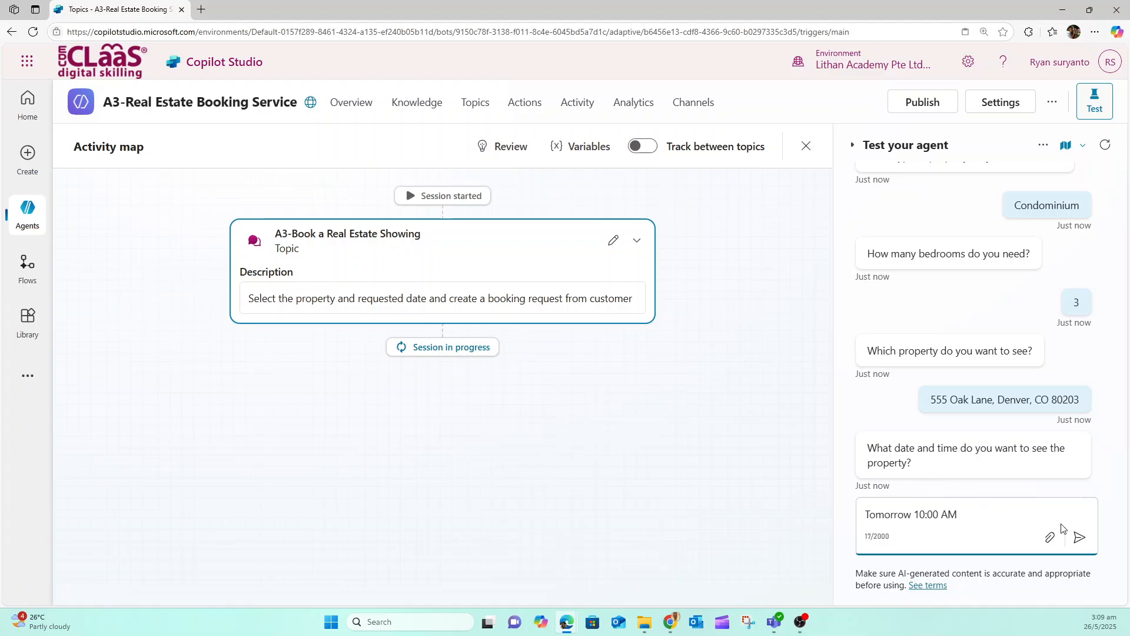
{"action": "left_click", "coordinate": [1084, 539]}
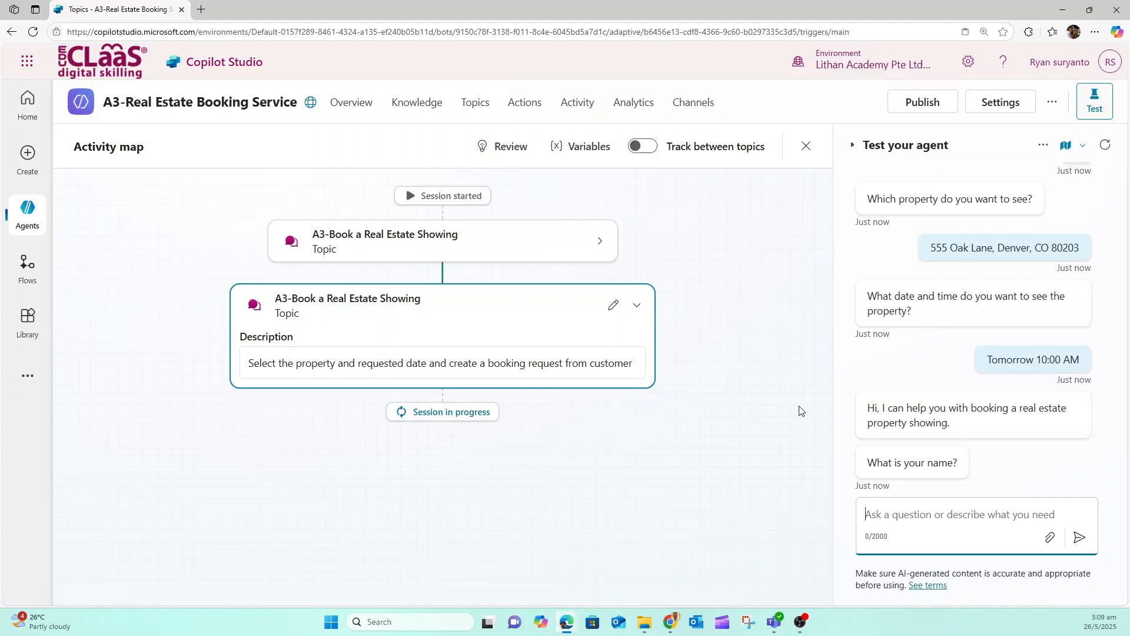
Review the details of the listed authentication risk and publish the A3-Real Estate Booking Service agent
{"action": "mouse_move", "coordinate": [28, 212]}
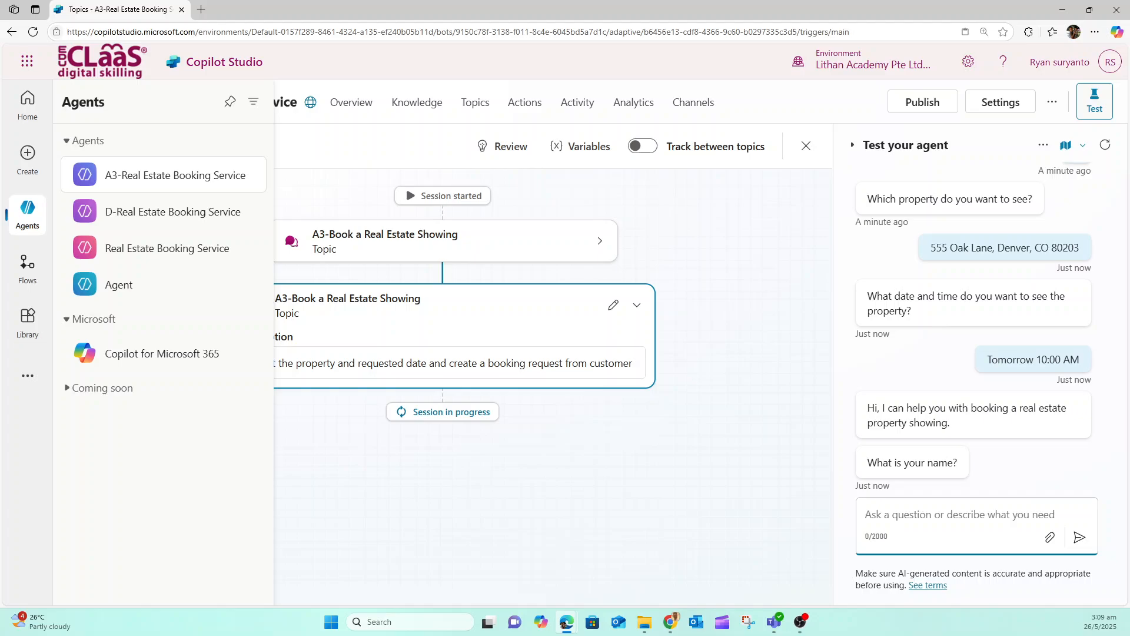
{"action": "left_click", "coordinate": [366, 207]}
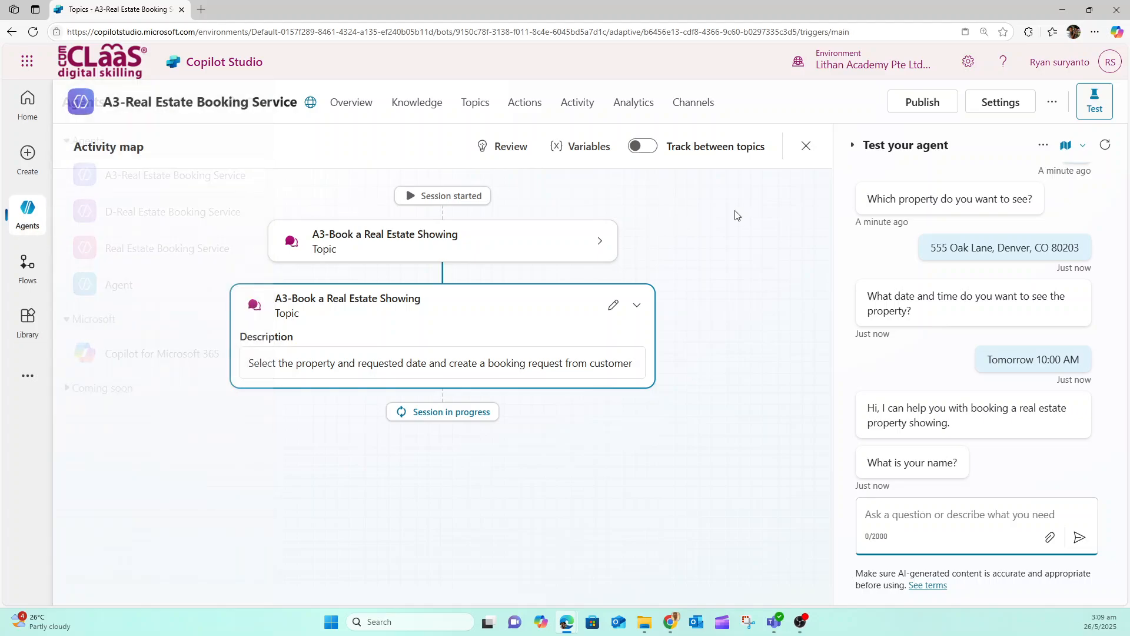
{"action": "left_click", "coordinate": [916, 104]}
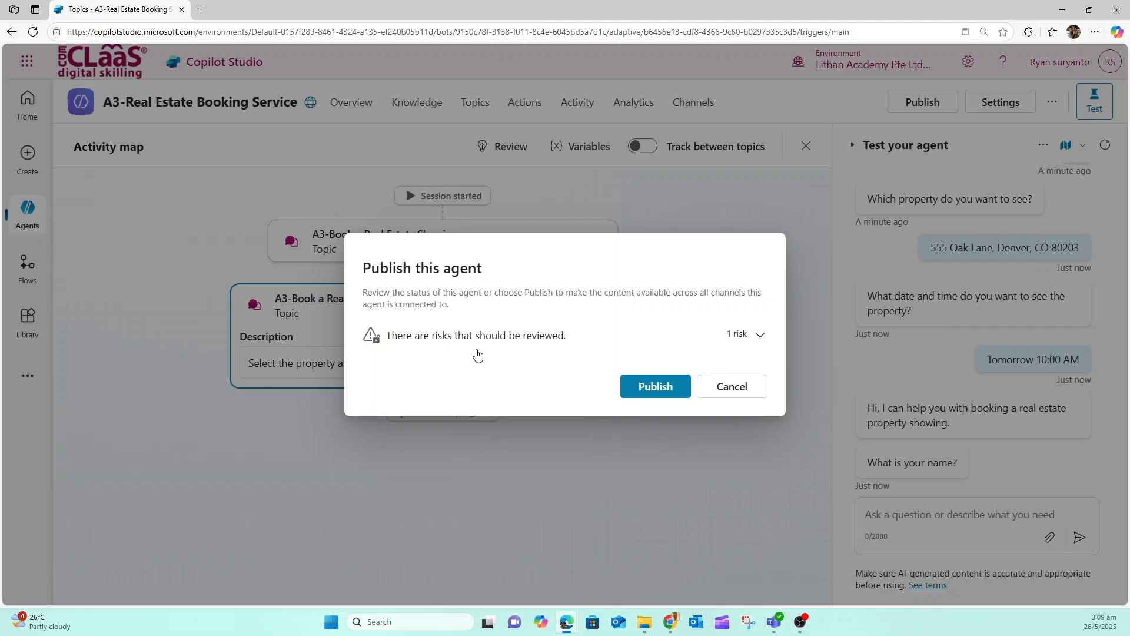
{"action": "left_click", "coordinate": [759, 335]}
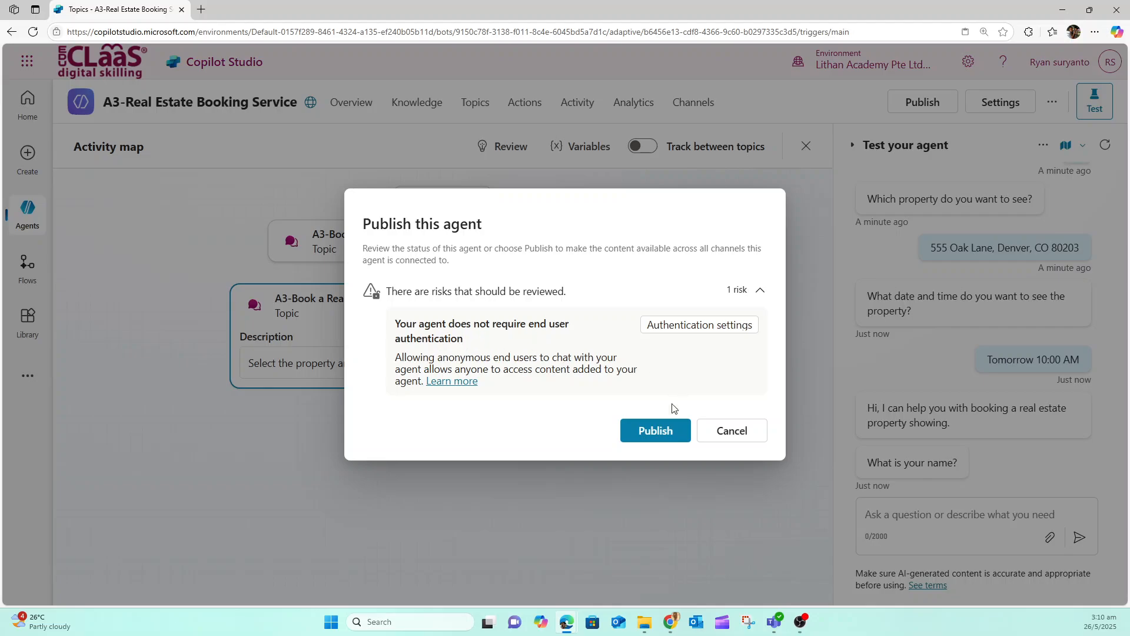
{"action": "left_click", "coordinate": [663, 434]}
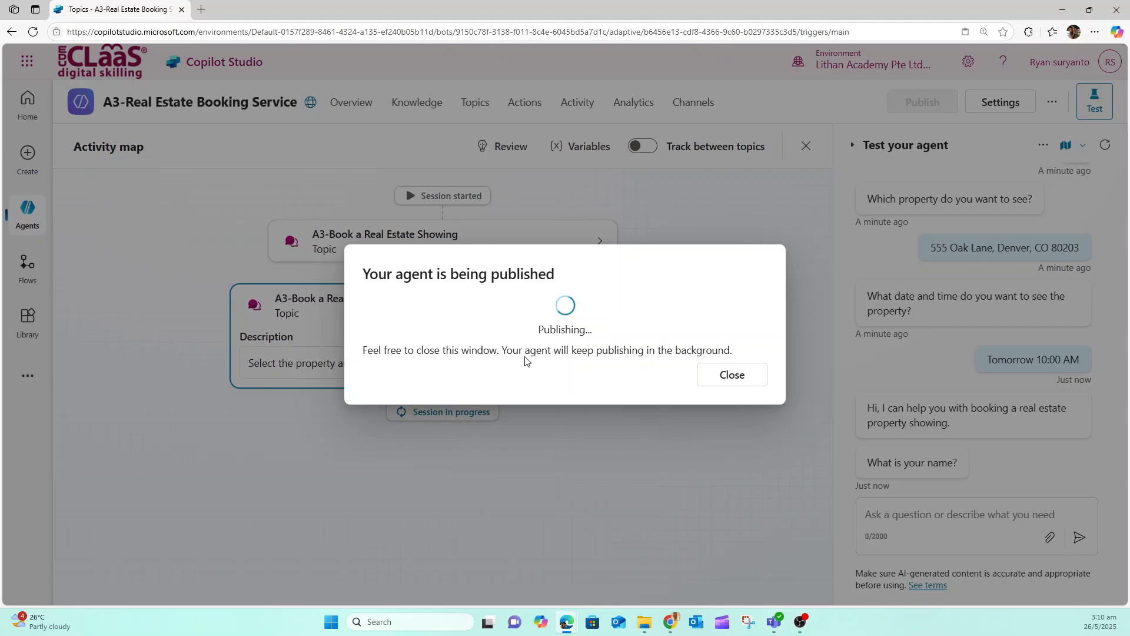
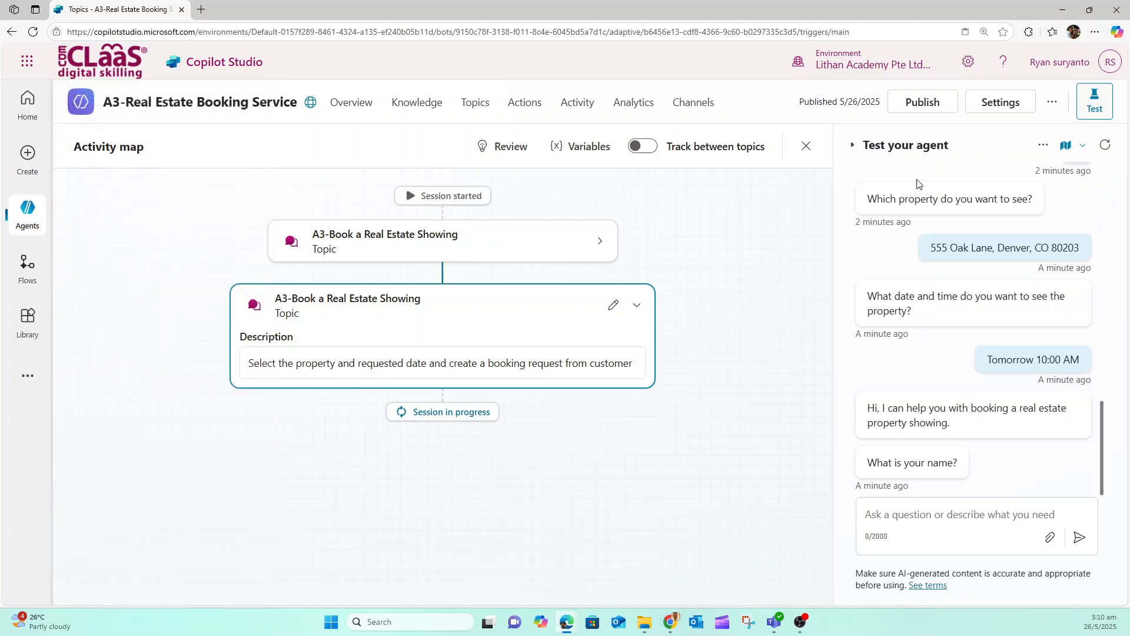
Open the agent's demo website and send "I want to book a real estate showing" to the chatbot
{"action": "left_click", "coordinate": [1052, 103]}
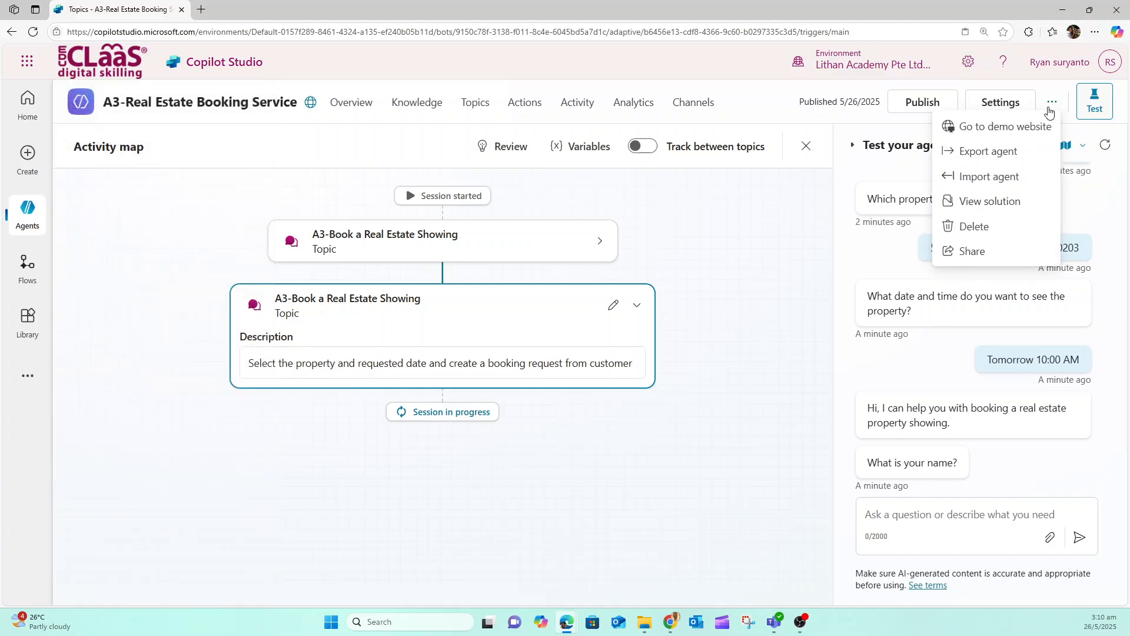
{"action": "left_click", "coordinate": [1008, 127]}
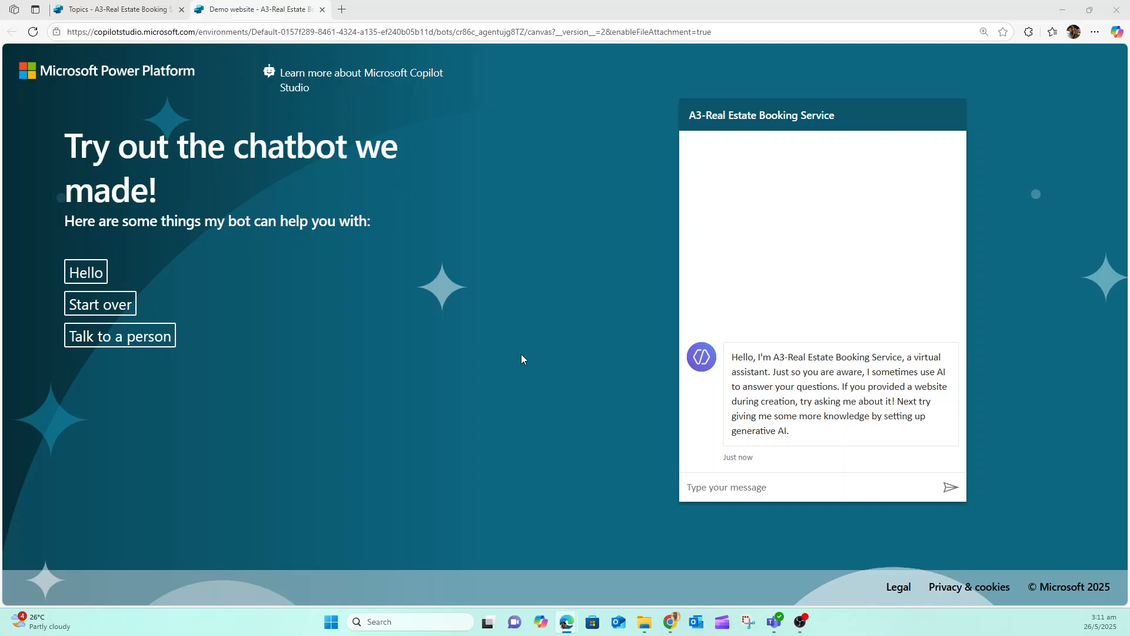
{"action": "left_click", "coordinate": [689, 488]}
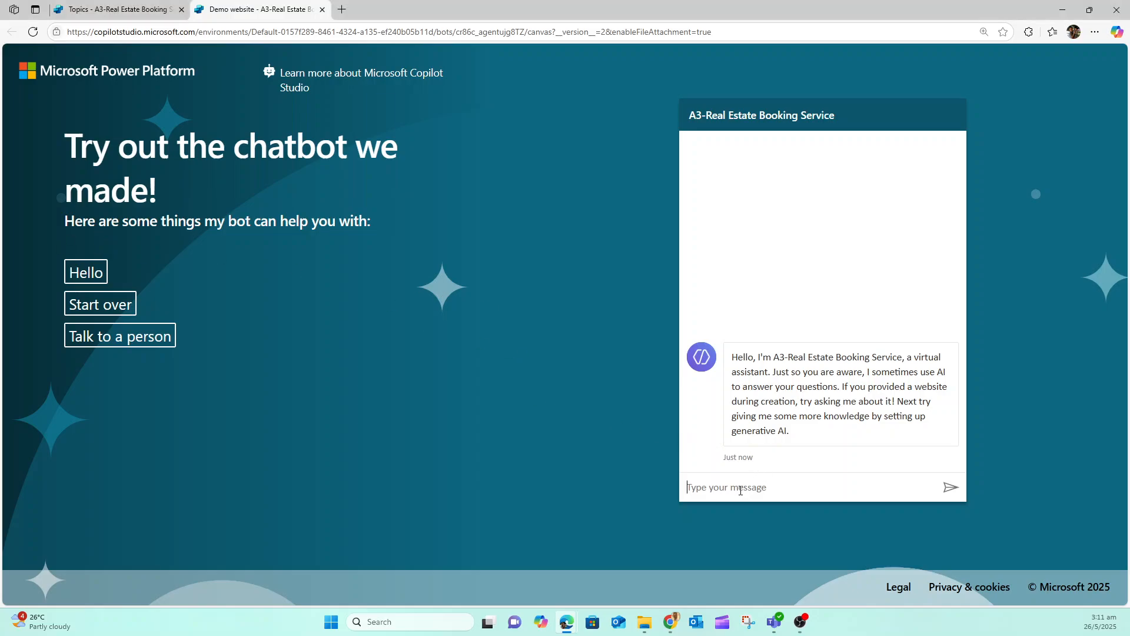
{"action": "type", "text": "I want to book a real estate showing"}
{"action": "left_click", "coordinate": [951, 488]}
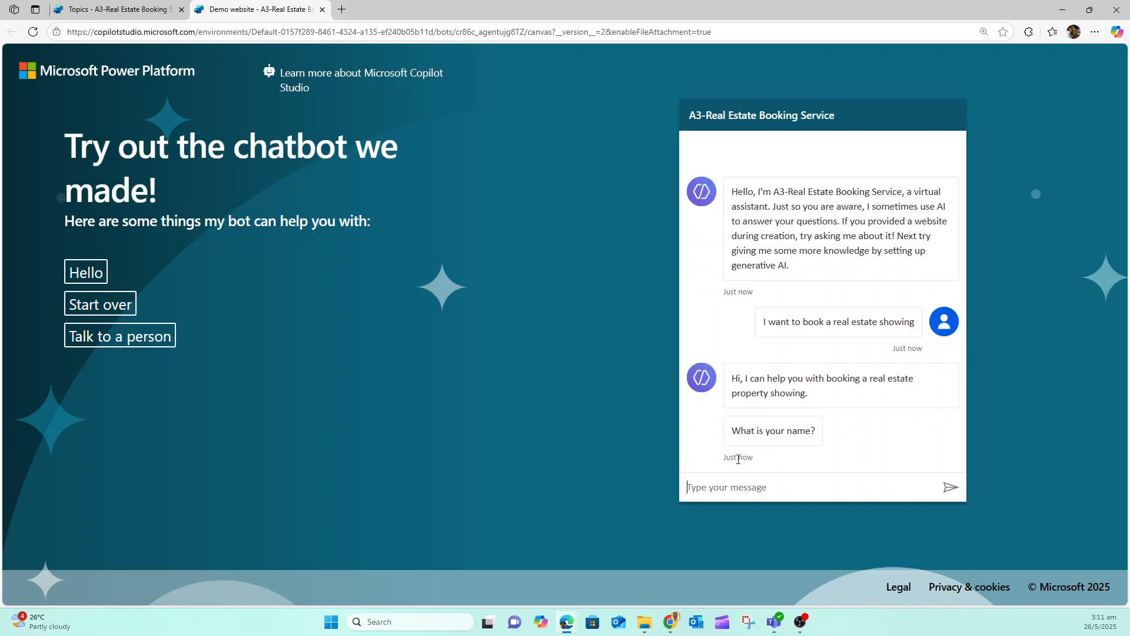
Answer the demo chatbot's questions with the customer's full name and e-mail address
{"action": "key", "text": "Return"}
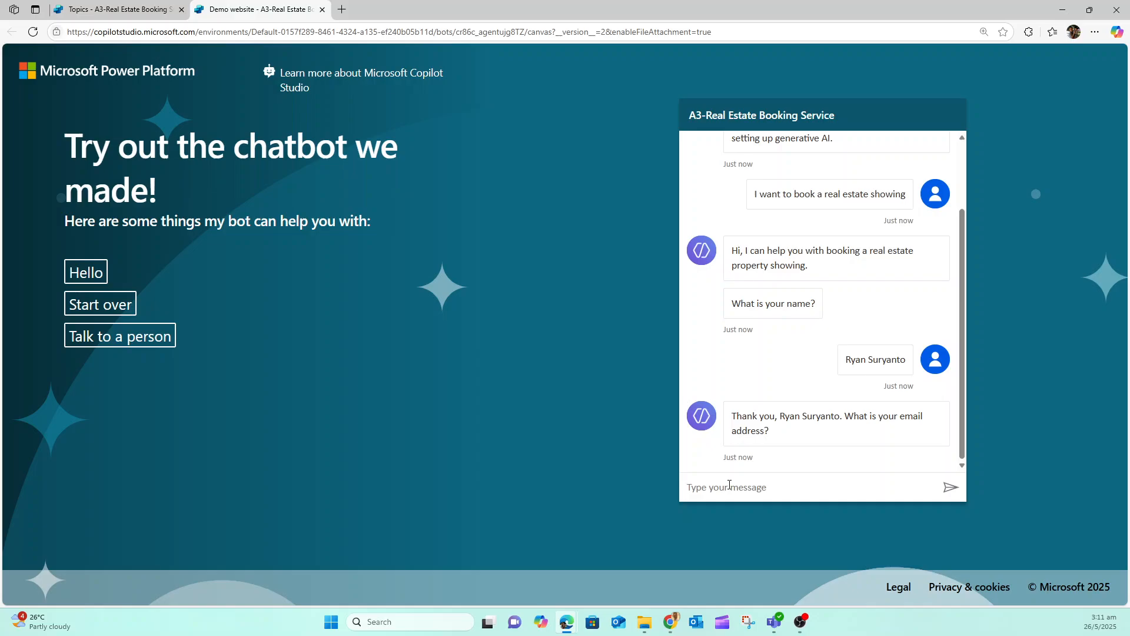
{"action": "key", "text": "Return"}
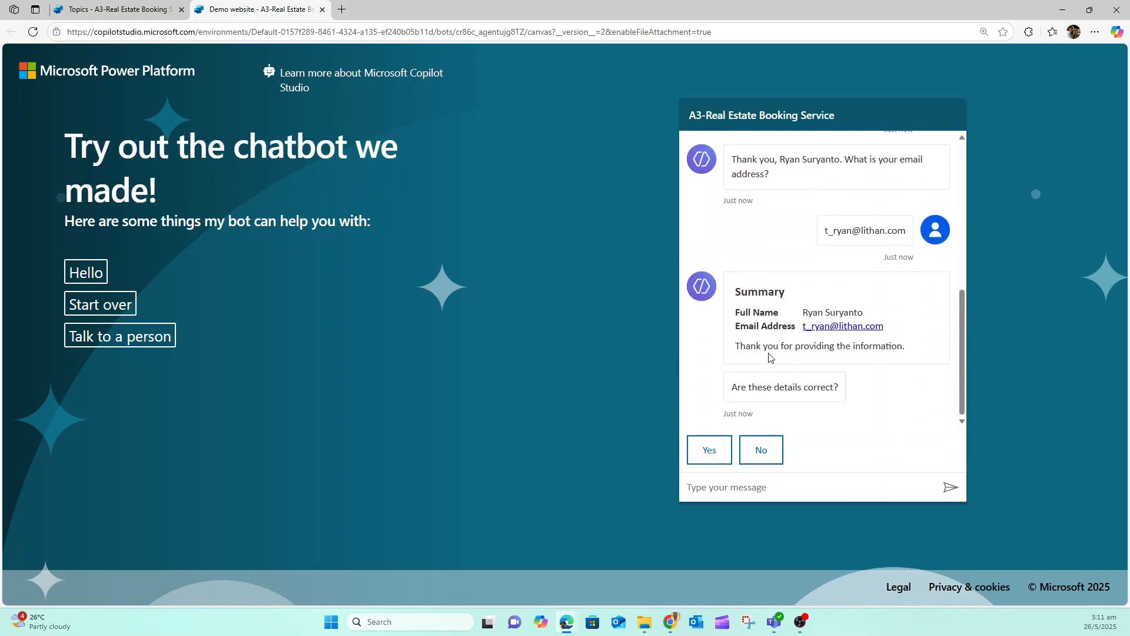
Confirm the customer details with Yes, then request a Duplex with 3 bedrooms in the demo chat
{"action": "left_click", "coordinate": [720, 441]}
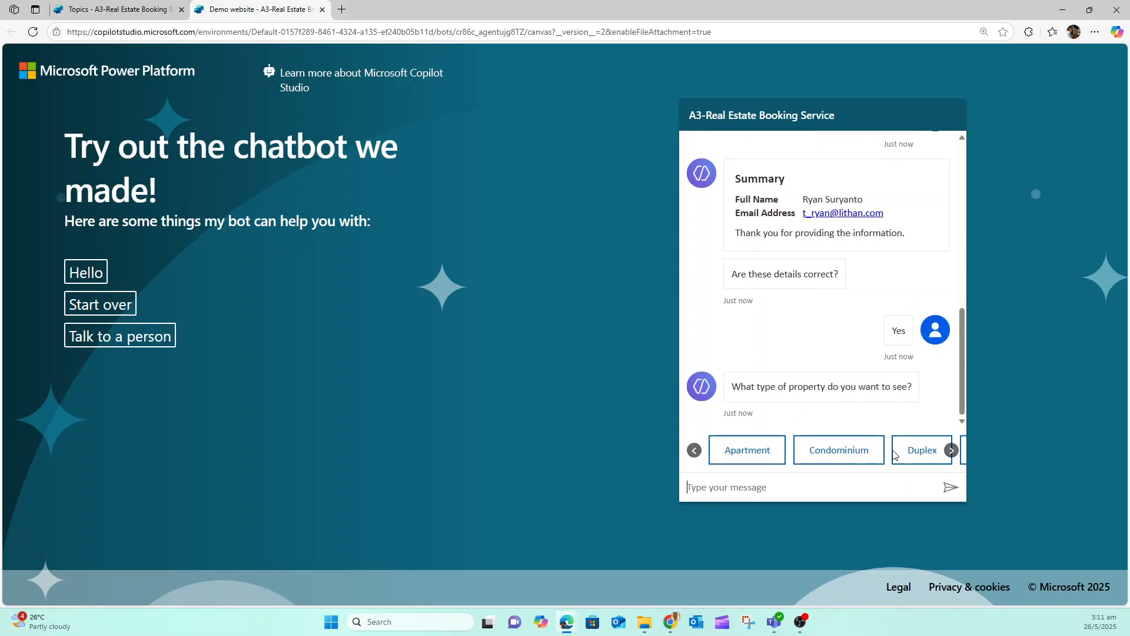
{"action": "left_click", "coordinate": [919, 448]}
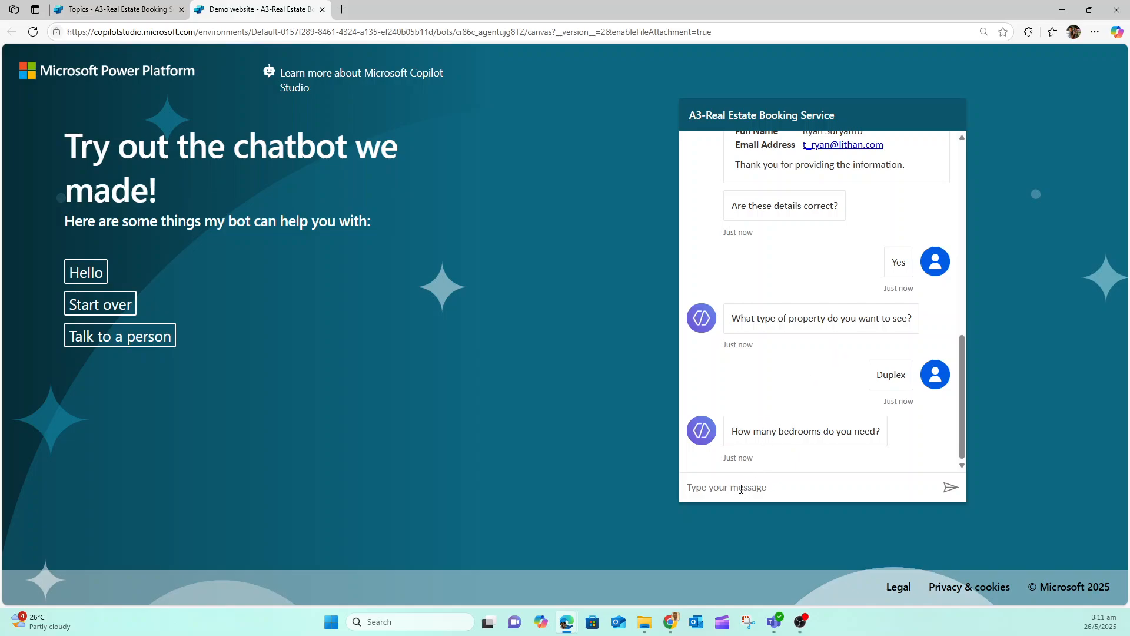
{"action": "type", "text": "3"}
{"action": "key", "text": "Return"}
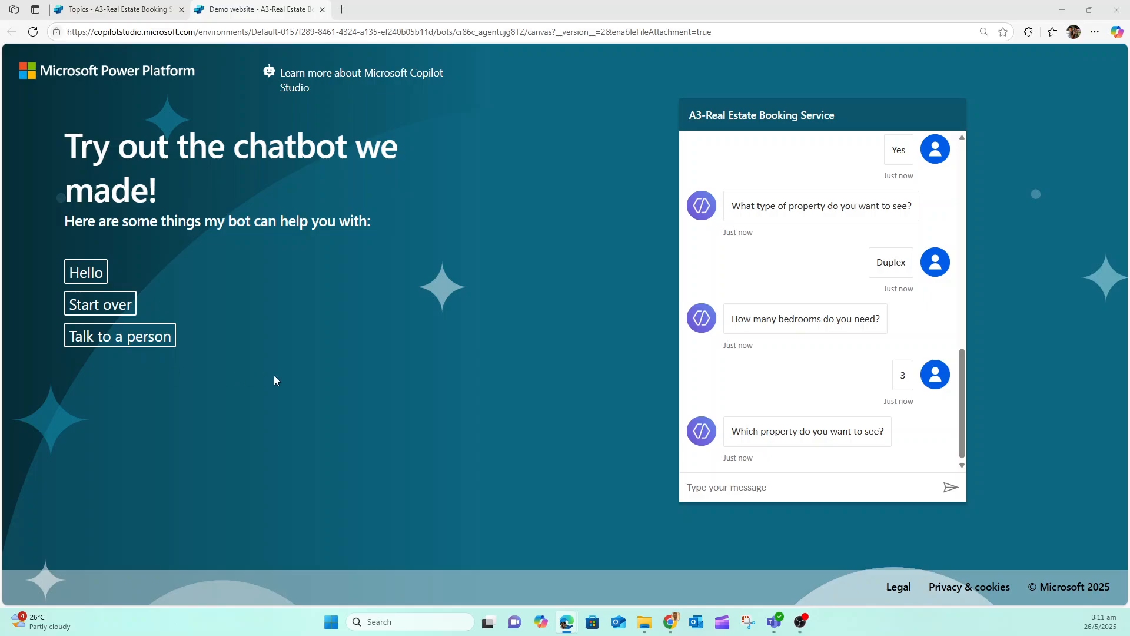
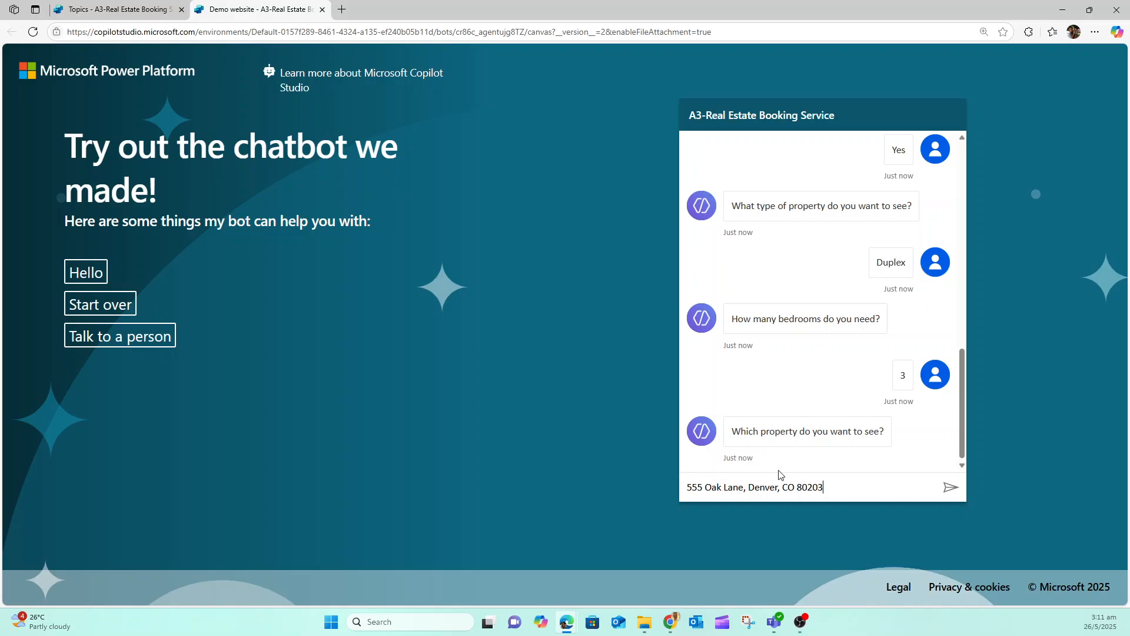
Send the address of the property to see and "Tomorrow 10:00 AM" as the showing time in the demo chat
{"action": "left_click", "coordinate": [949, 487]}
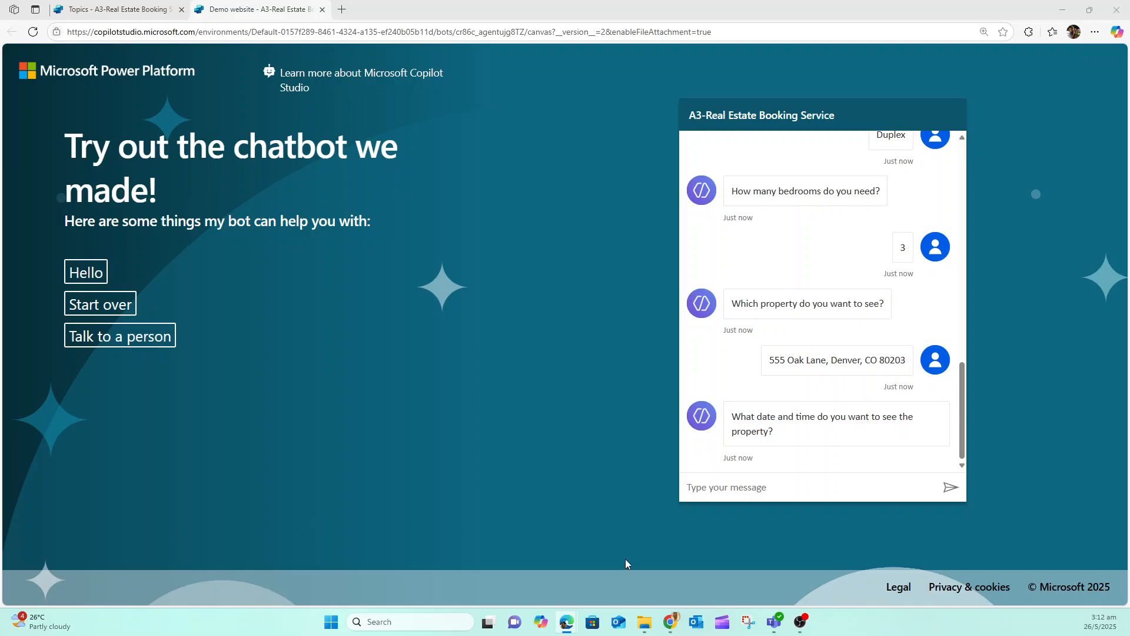
{"action": "left_click", "coordinate": [724, 499]}
{"action": "type", "text": "Tomorrow 10:00 AM"}
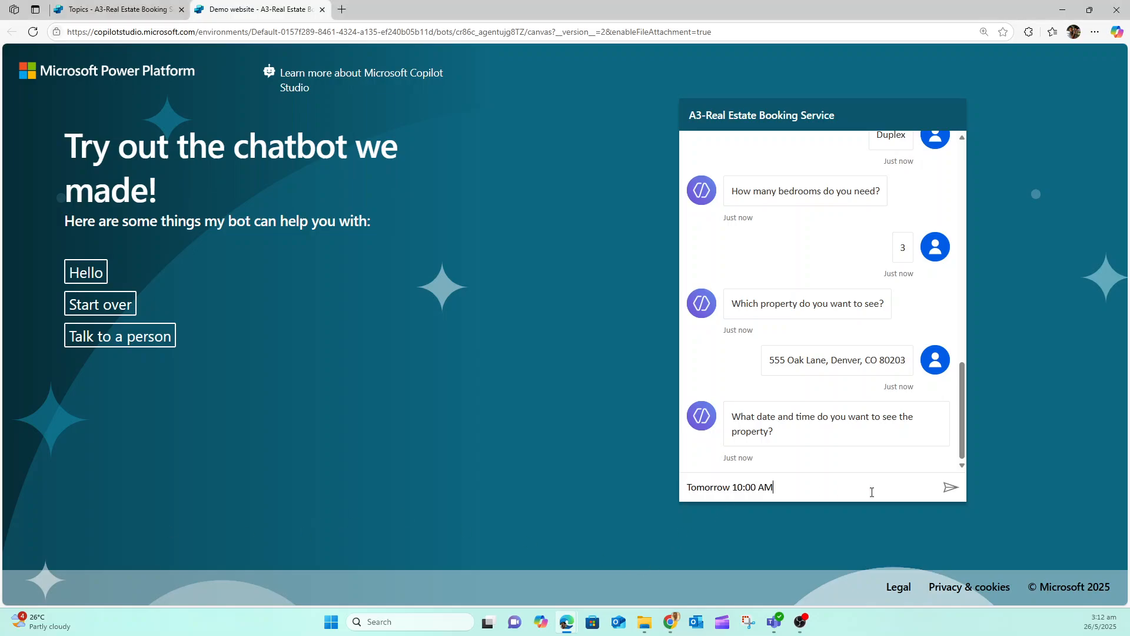
{"action": "left_click", "coordinate": [950, 490]}
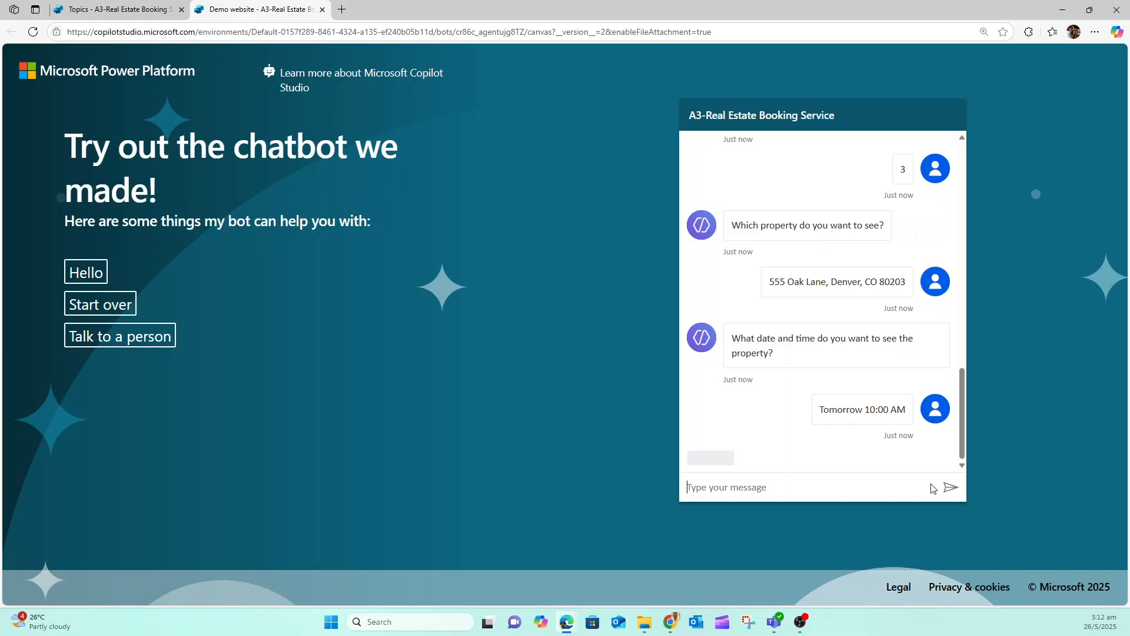